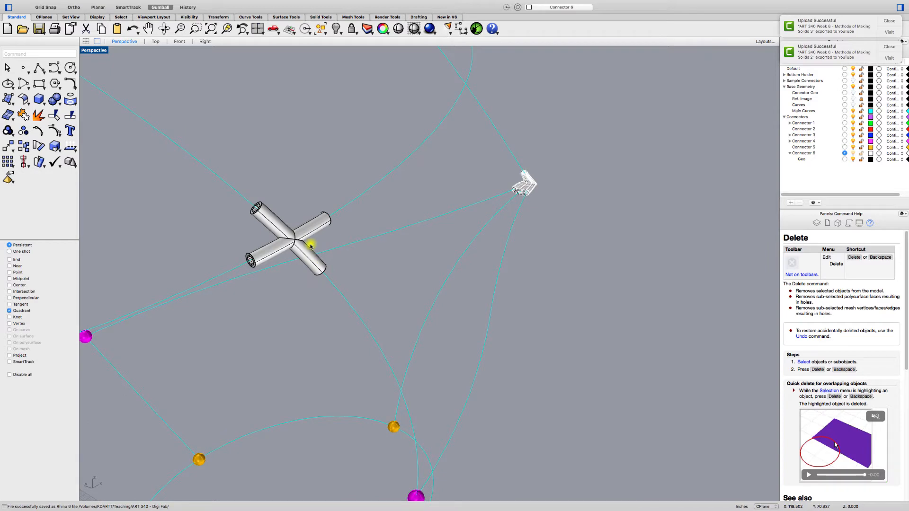
# Examine the Connector 6 solid up close, especially the seam where its upper tube meets the three lower tubes
pyautogui.scroll(5, 278, 243)
pyautogui.scroll(-8, 277, 243)
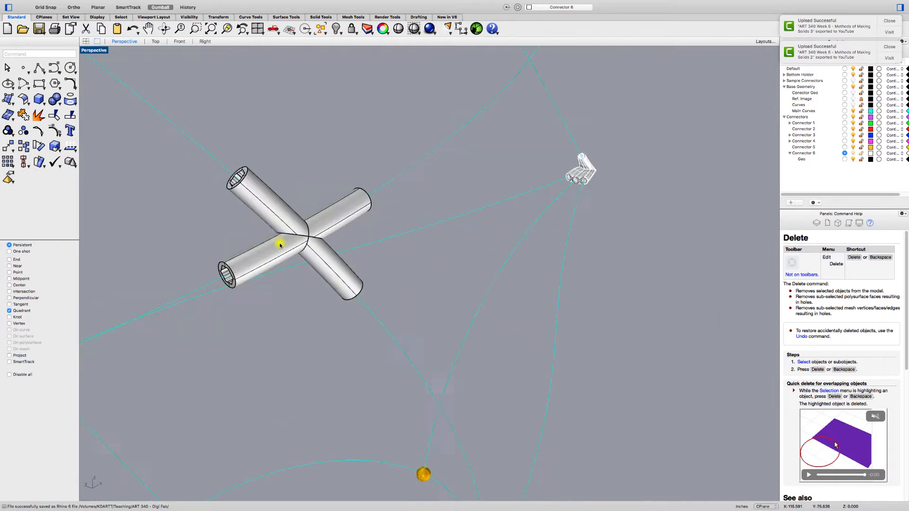
pyautogui.keyDown('shift'); pyautogui.moveTo(406, 217); pyautogui.dragTo(385, 264, button='right'); pyautogui.keyUp('shift')
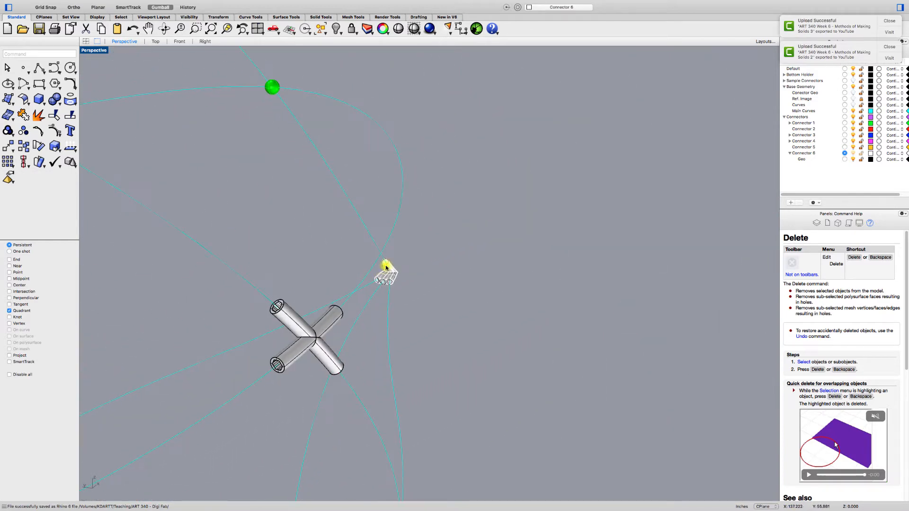
pyautogui.scroll(6, 386, 270)
pyautogui.scroll(6, 384, 270)
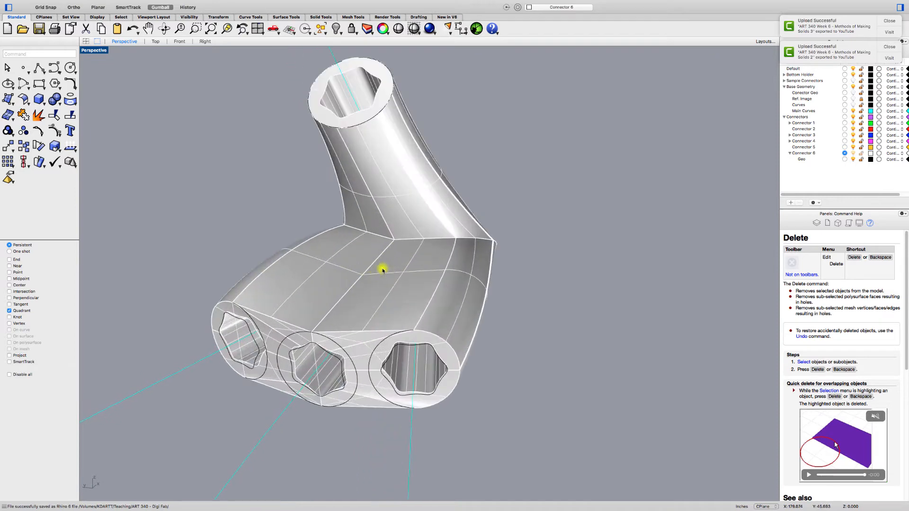
pyautogui.moveTo(377, 263); pyautogui.dragTo(421, 289, button='right')
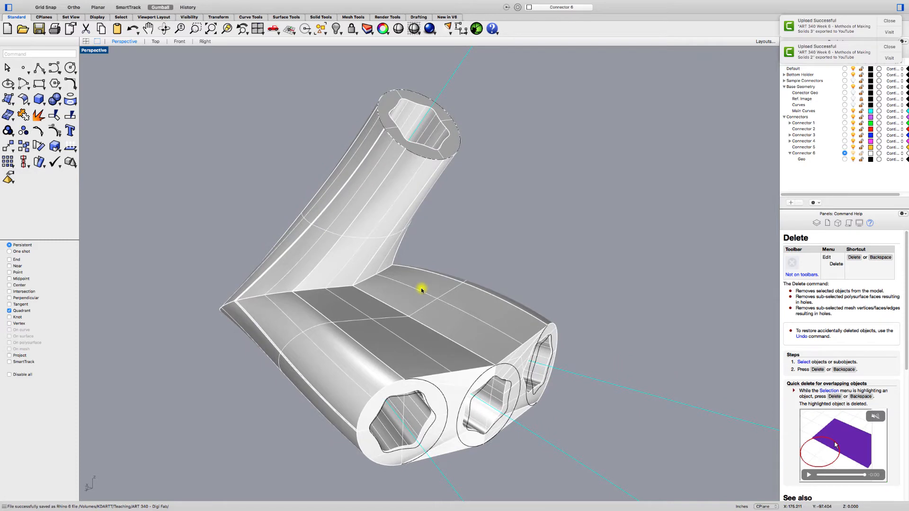
pyautogui.moveTo(421, 289)
pyautogui.mouseDown(button='right')
pyautogui.moveTo(381, 296)
pyautogui.moveTo(403, 278)
pyautogui.moveTo(445, 300)
pyautogui.moveTo(407, 303)
pyautogui.moveTo(414, 299)
pyautogui.mouseUp(button='right')
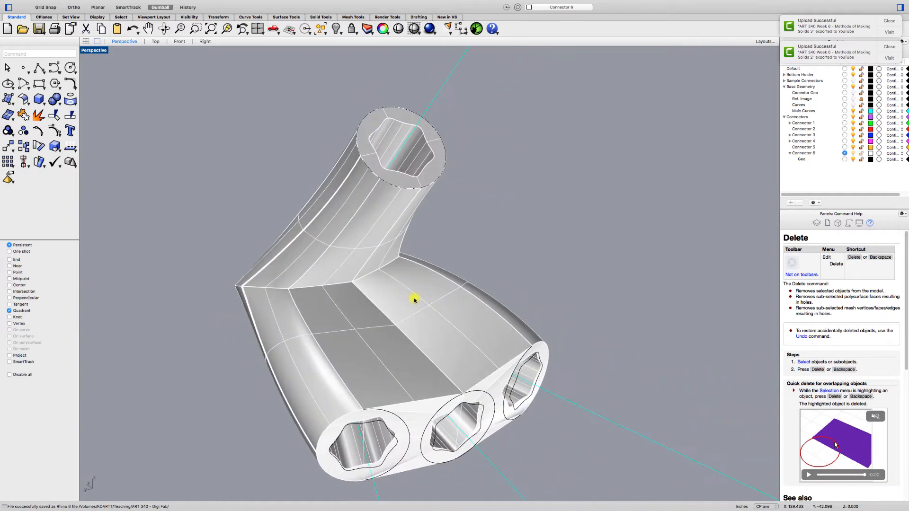
# Select the seam edges between Connector 6's upper tube and lower tubes for a FilletEdge with a 0.5 in radius
pyautogui.click(334, 291)
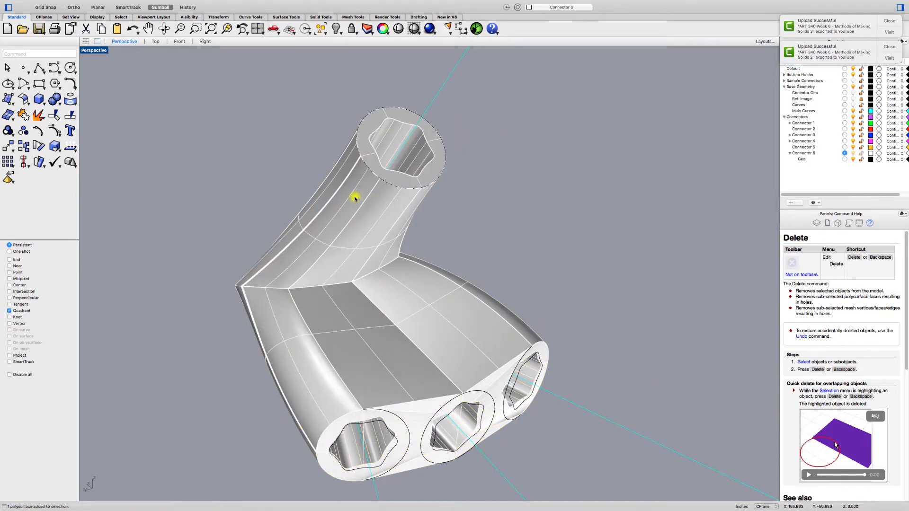
pyautogui.moveTo(240, 3)
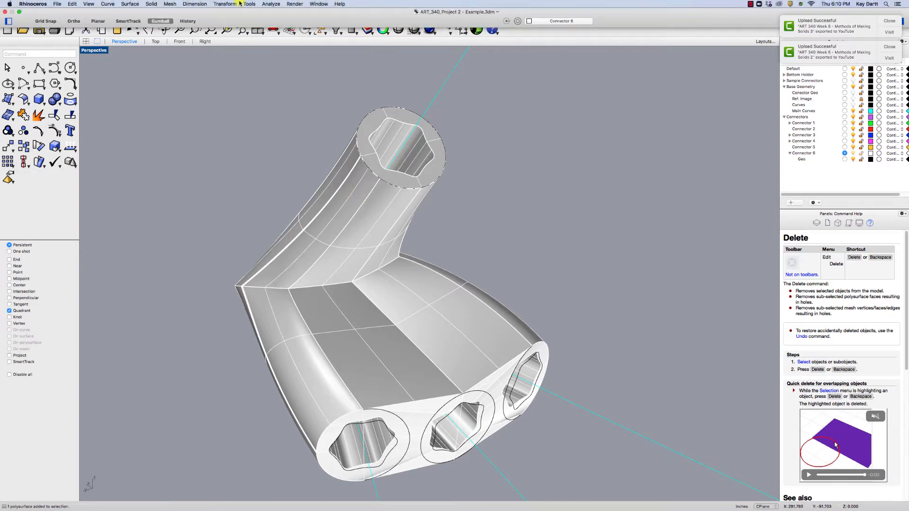
pyautogui.click(149, 5)
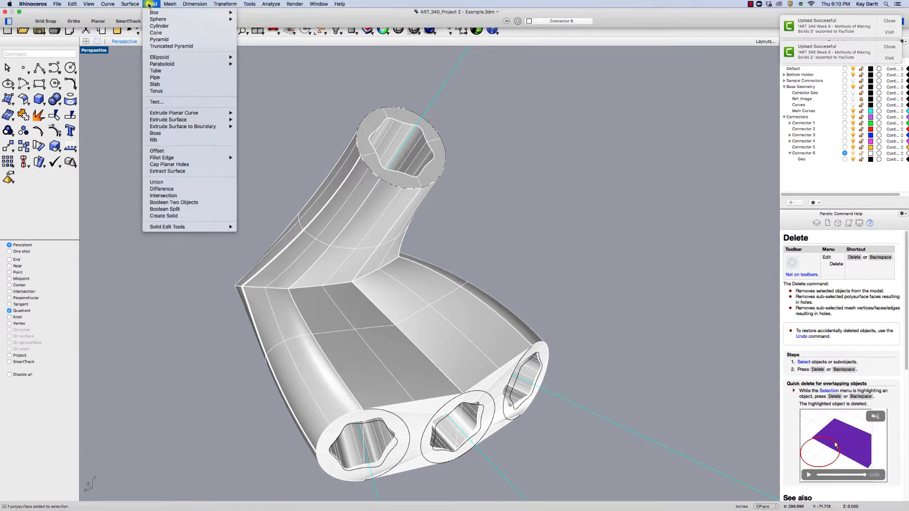
pyautogui.moveTo(204, 157)
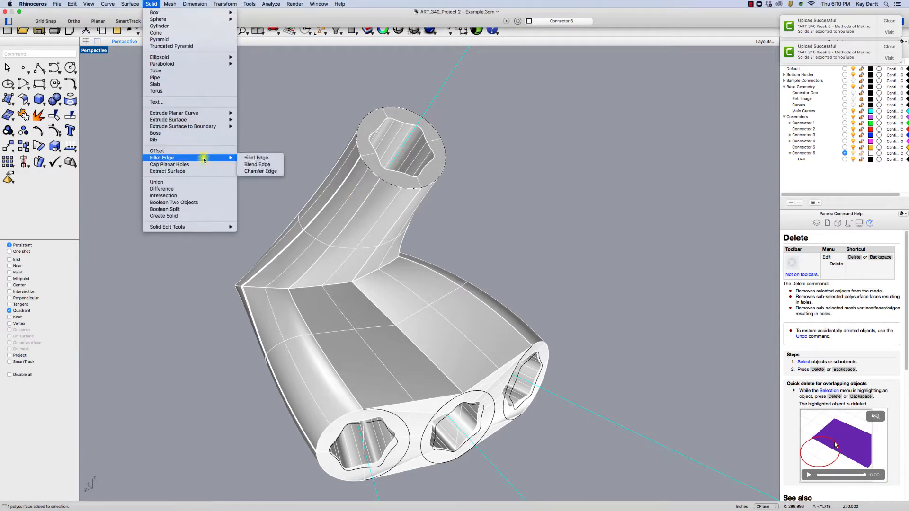
pyautogui.click(256, 158)
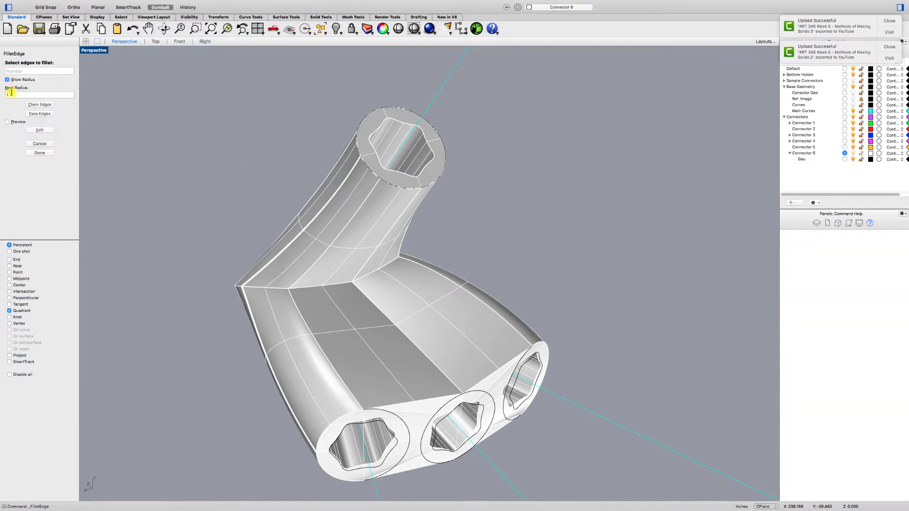
pyautogui.click(6, 95)
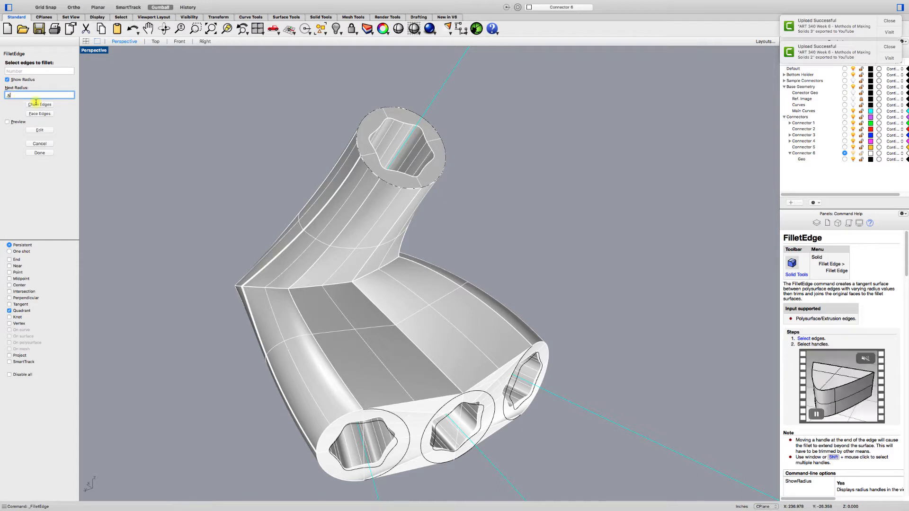
pyautogui.press('Return')
pyautogui.click(338, 287)
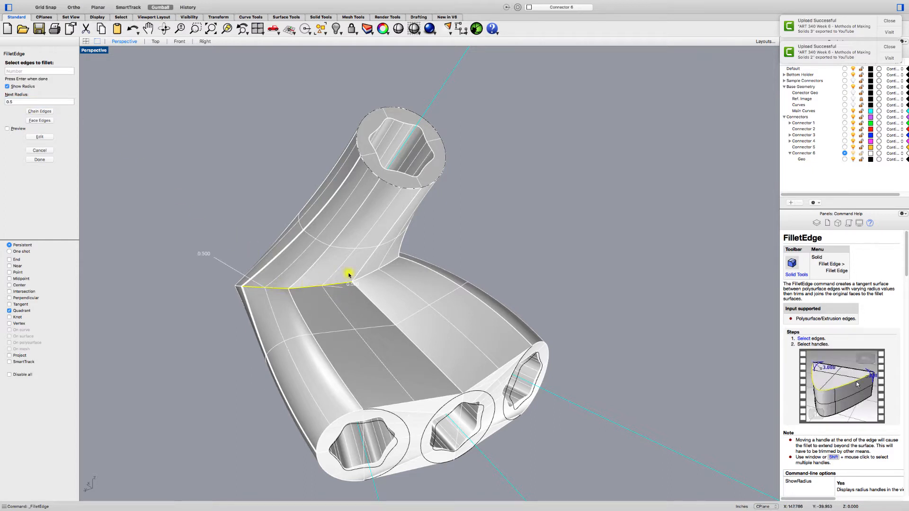
pyautogui.click(374, 272)
pyautogui.moveTo(412, 286); pyautogui.dragTo(384, 187, button='right')
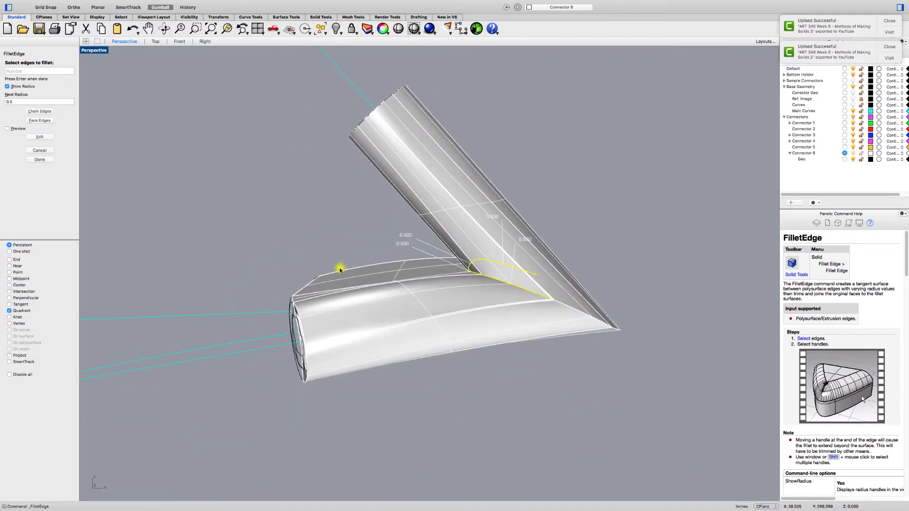
pyautogui.moveTo(341, 264); pyautogui.dragTo(521, 284, button='right')
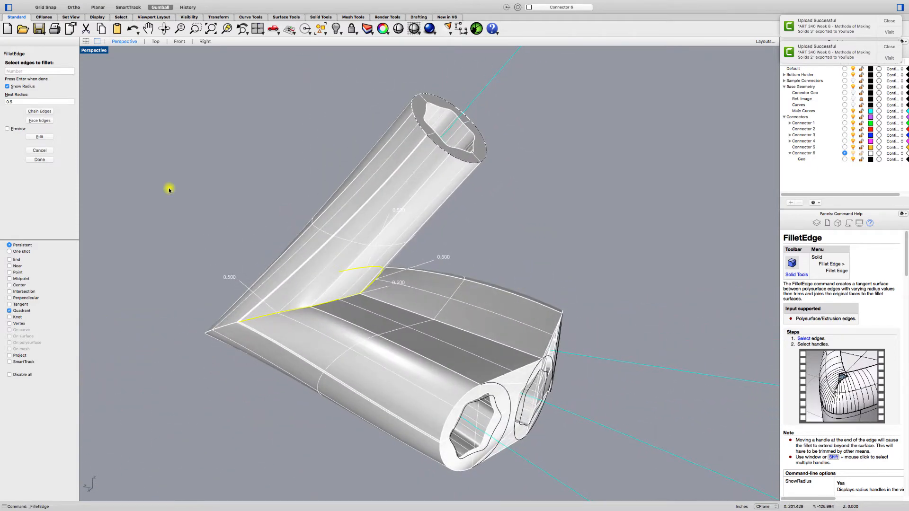
pyautogui.click(44, 160)
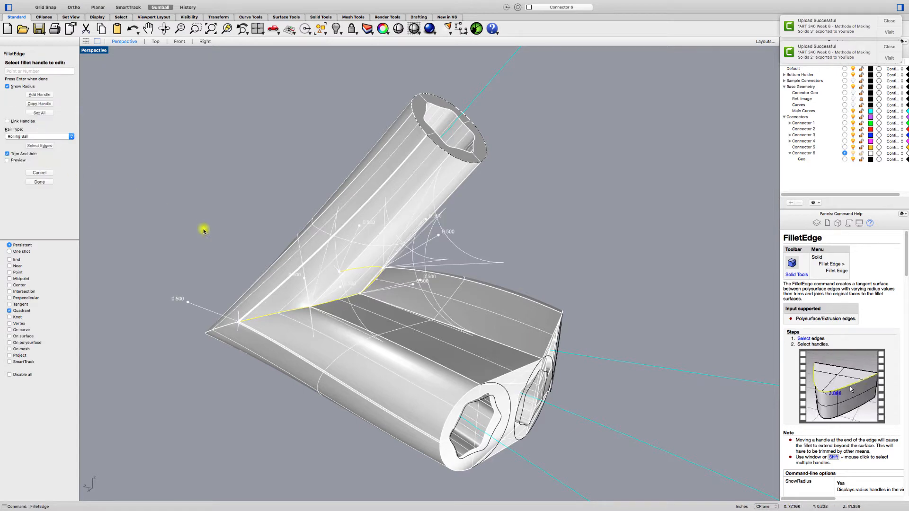
# Set the radius of the fillet handle at the seam's outer end, near the connector's pointed corner, to 0
pyautogui.moveTo(203, 228); pyautogui.dragTo(310, 229, button='right')
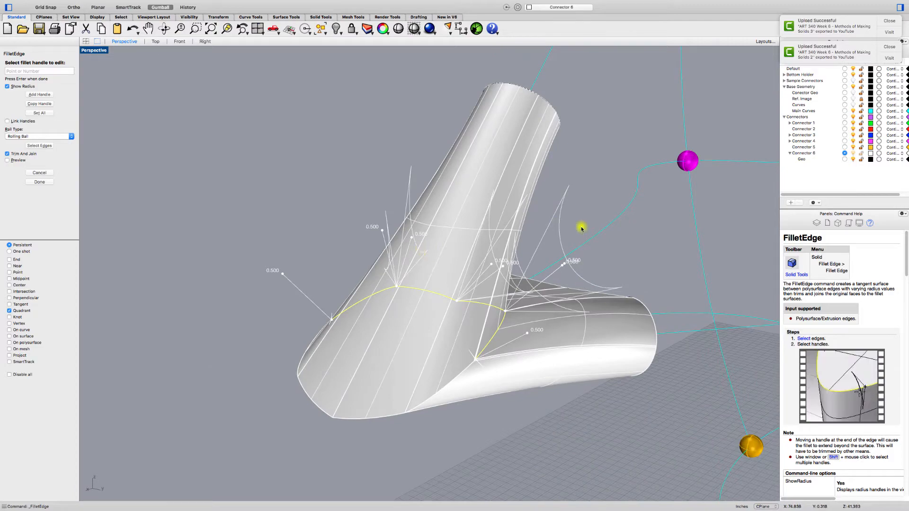
pyautogui.moveTo(582, 227); pyautogui.dragTo(495, 232, button='right')
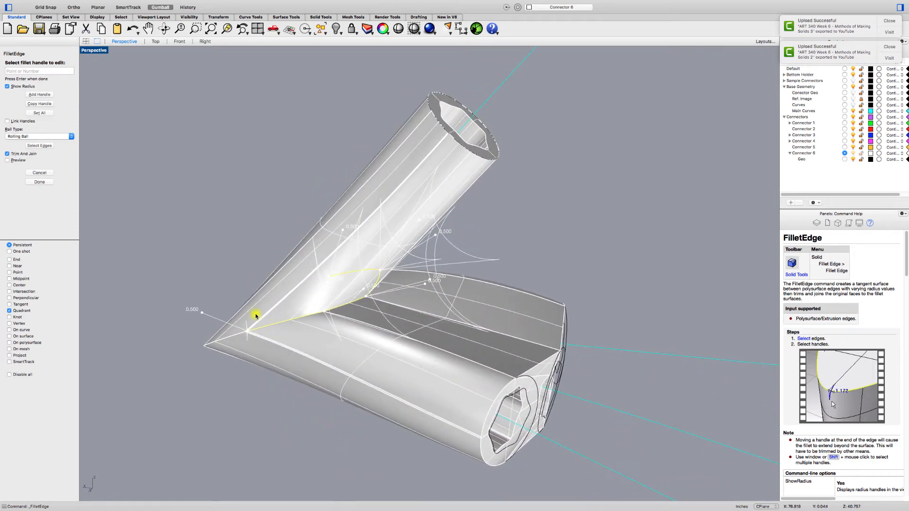
pyautogui.moveTo(399, 290); pyautogui.dragTo(422, 272, button='right')
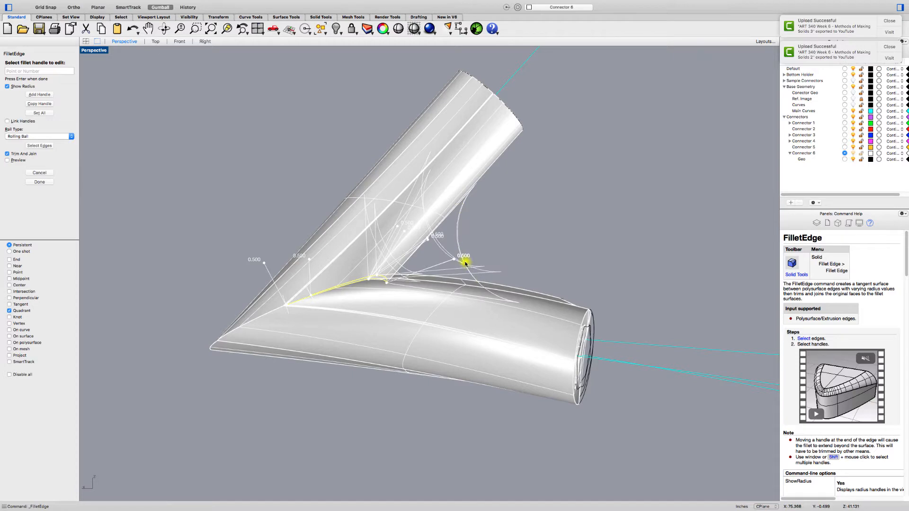
pyautogui.moveTo(399, 267); pyautogui.dragTo(354, 299, button='right')
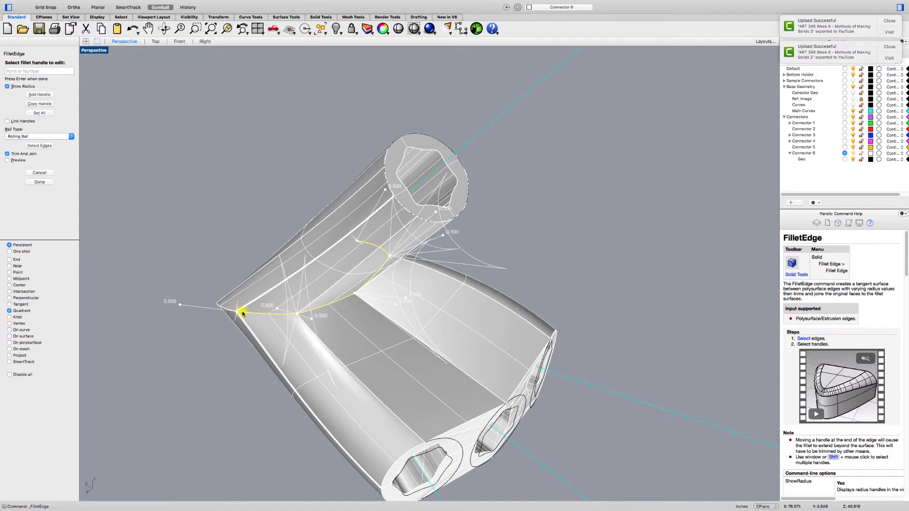
pyautogui.click(179, 307)
pyautogui.press('Return')
pyautogui.click(180, 308)
pyautogui.press('Return')
pyautogui.click(180, 308)
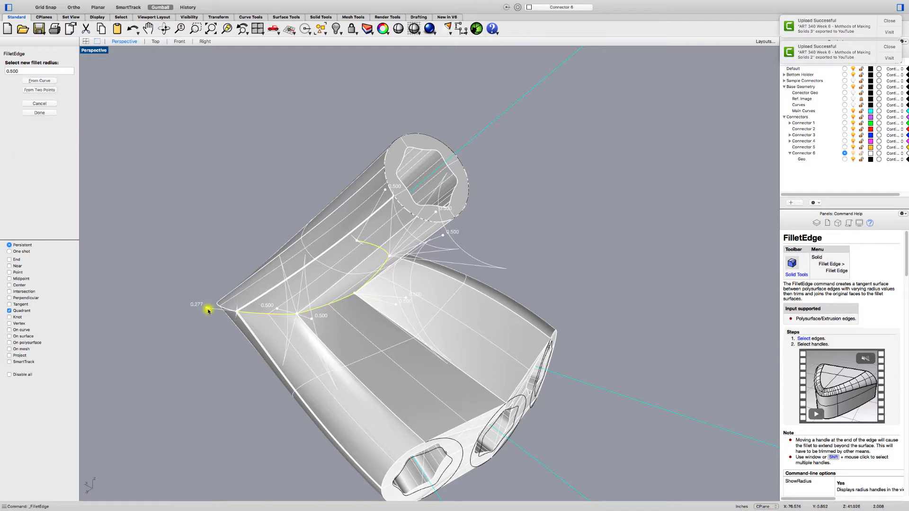
pyautogui.click(210, 312)
pyautogui.click(210, 311)
pyautogui.write('0')
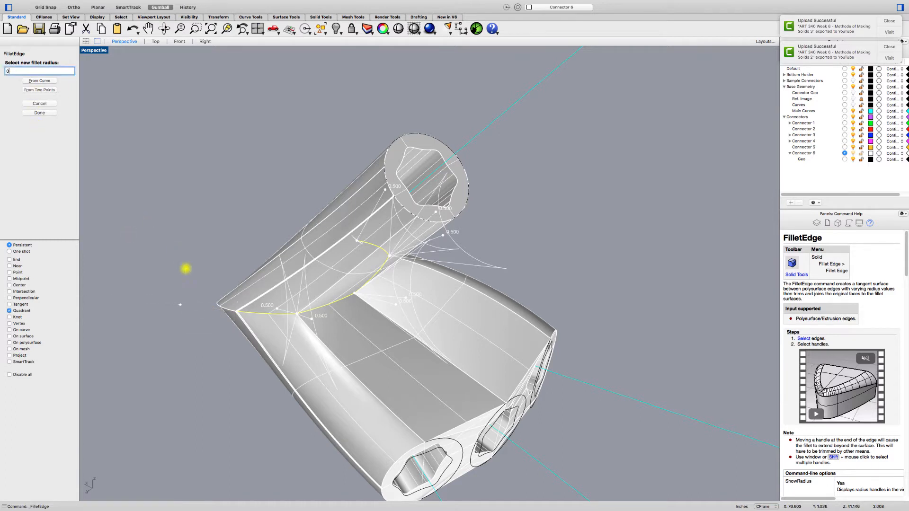
pyautogui.press('Return')
# Set both overlapping fillet handles at the next edge joint in from the pointed corner to radius 0
pyautogui.moveTo(293, 303); pyautogui.dragTo(265, 290, button='right')
pyautogui.scroll(5, 268, 290)
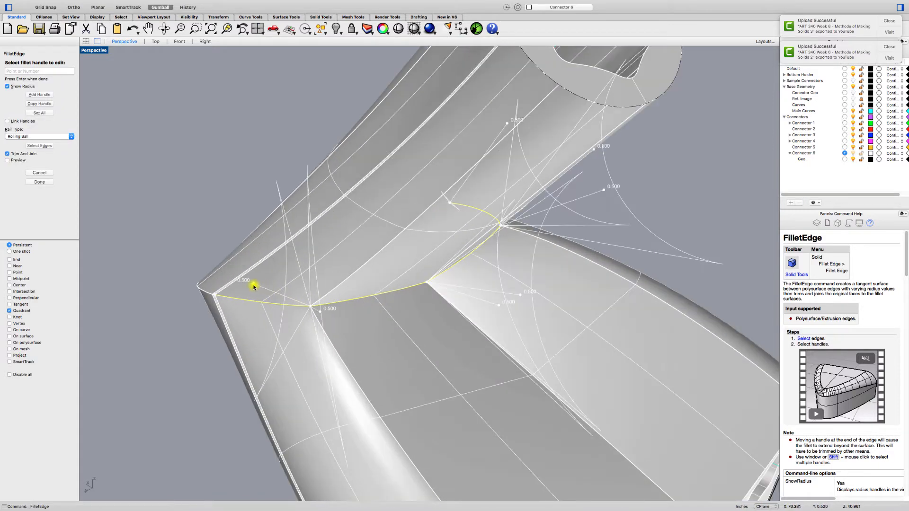
pyautogui.click(254, 286)
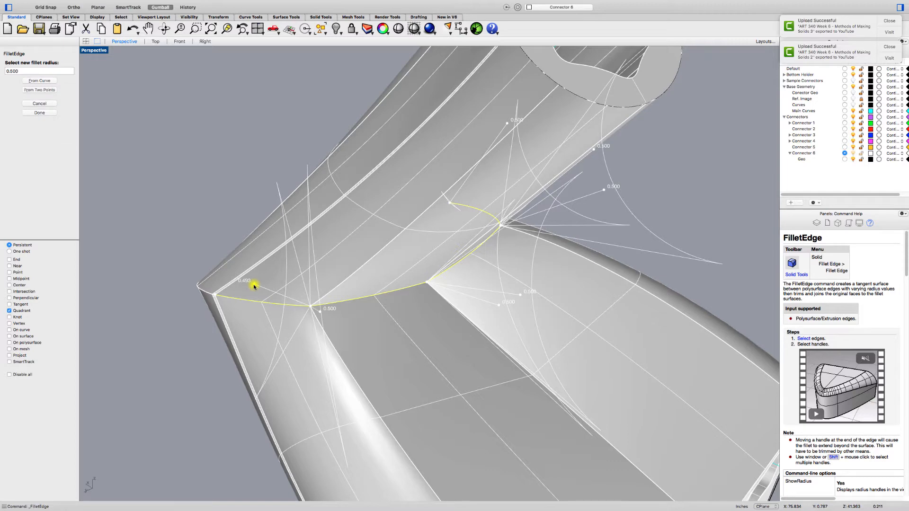
pyautogui.write('0')
pyautogui.press('Return')
pyautogui.moveTo(254, 285); pyautogui.dragTo(320, 292, button='right')
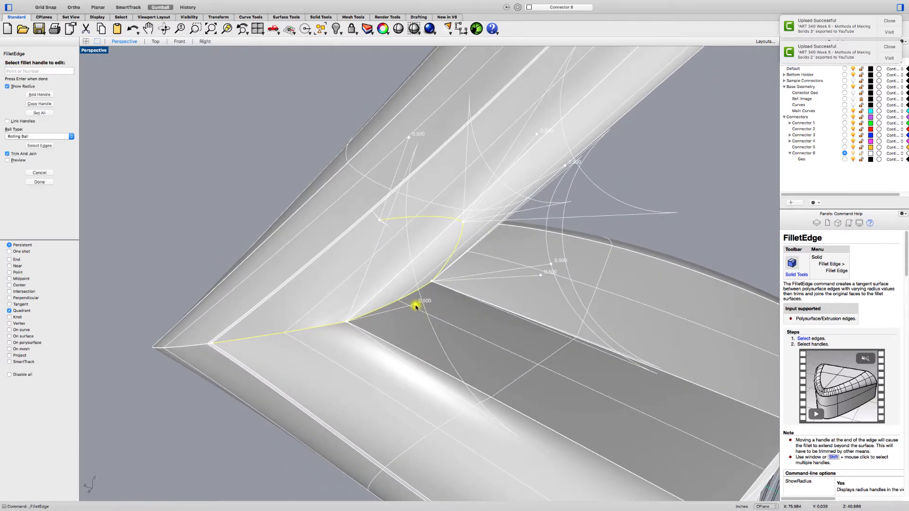
pyautogui.click(416, 306)
pyautogui.moveTo(416, 305); pyautogui.dragTo(389, 303, button='right')
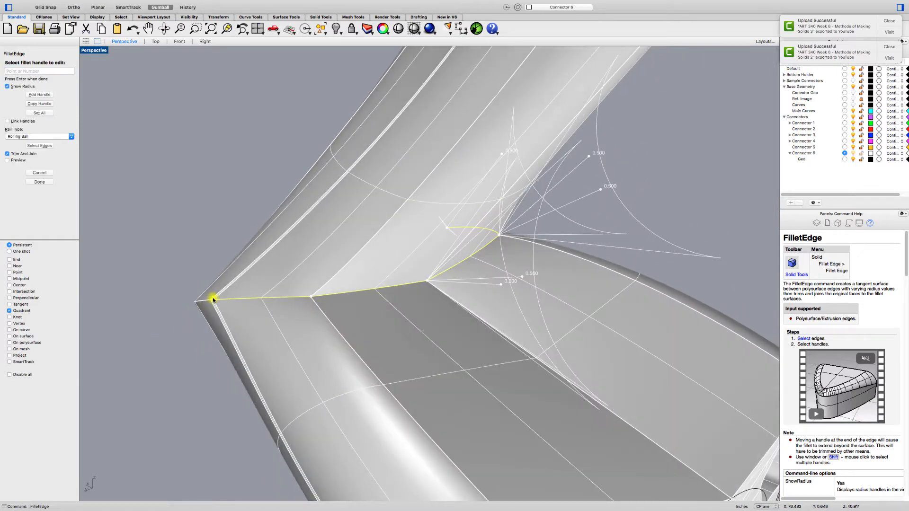
# Set one of the zero-radius handles at that joint to 0.125 in and place it at the edge's end
pyautogui.moveTo(305, 296); pyautogui.dragTo(326, 312, button='right')
pyautogui.click(326, 313)
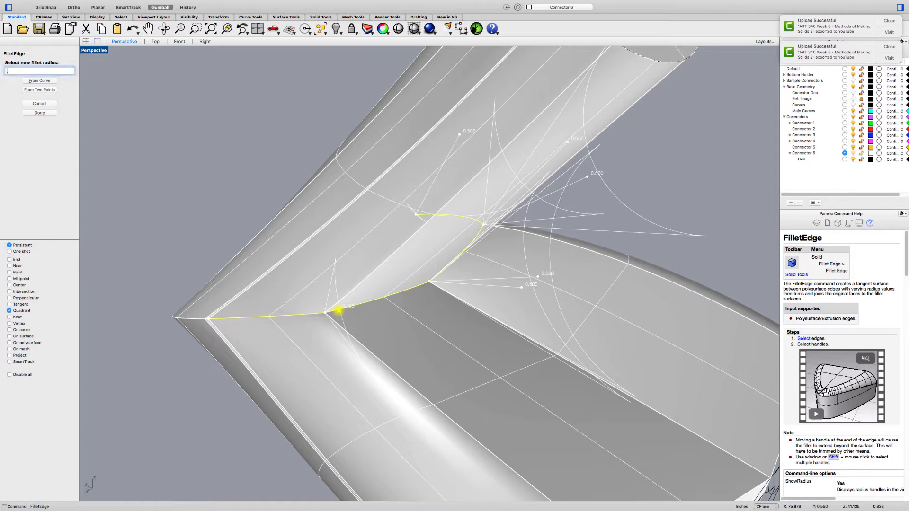
pyautogui.click(333, 314)
pyautogui.moveTo(333, 314); pyautogui.dragTo(325, 312)
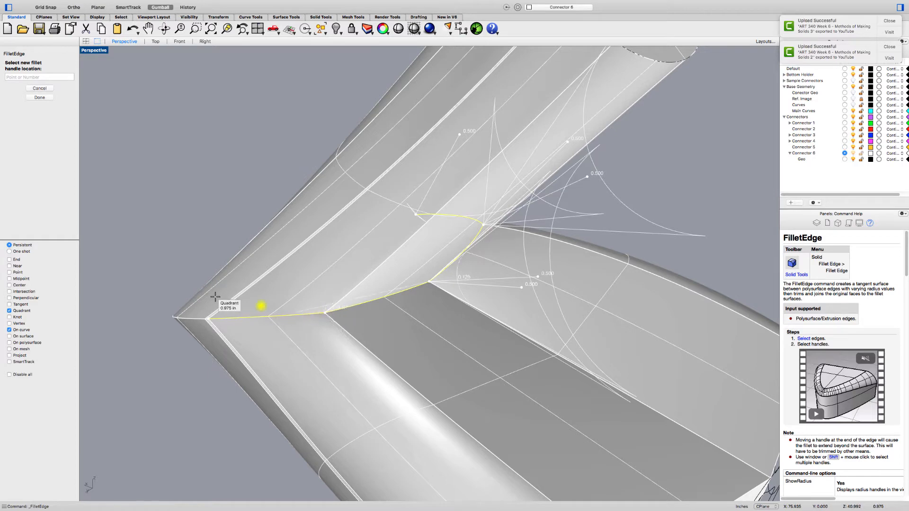
pyautogui.click(326, 315)
# Move the 0.125 in handle a short way along its edge, clear of the overlapping handle at the joint
pyautogui.scroll(8, 326, 316)
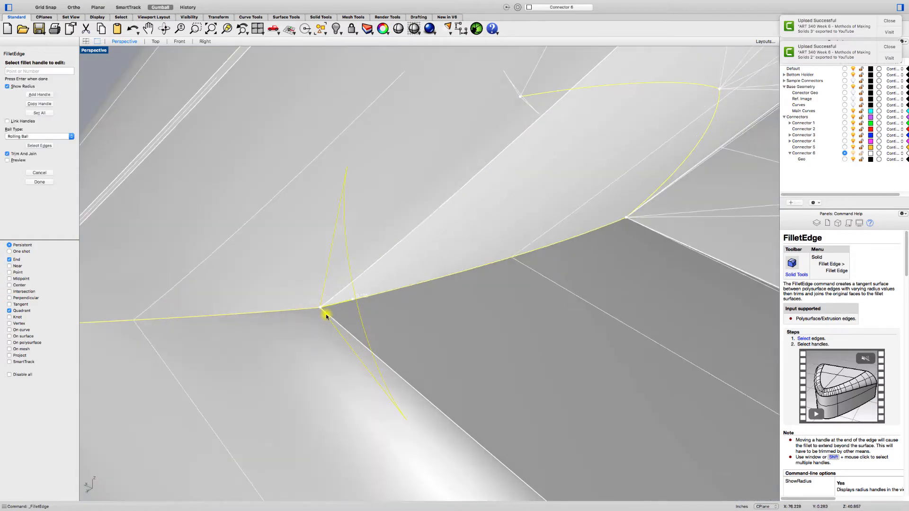
pyautogui.moveTo(303, 312); pyautogui.dragTo(298, 312, button='right')
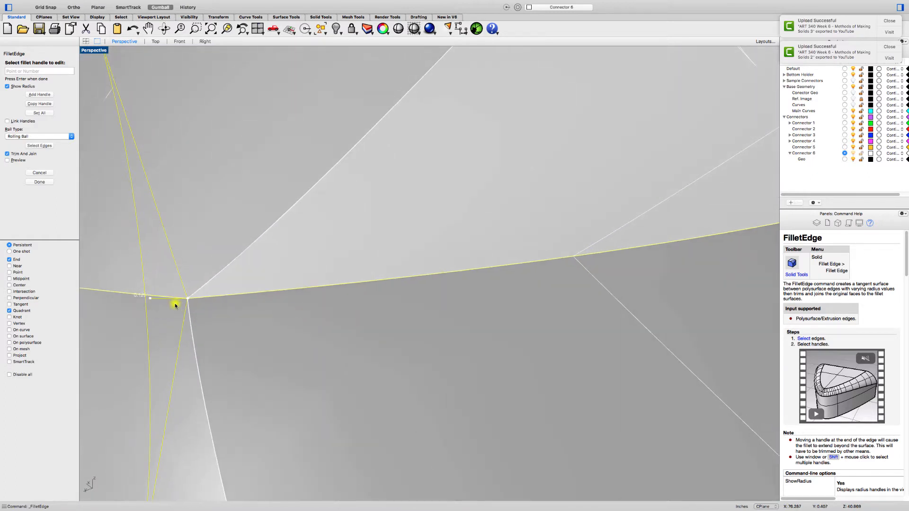
pyautogui.click(190, 300)
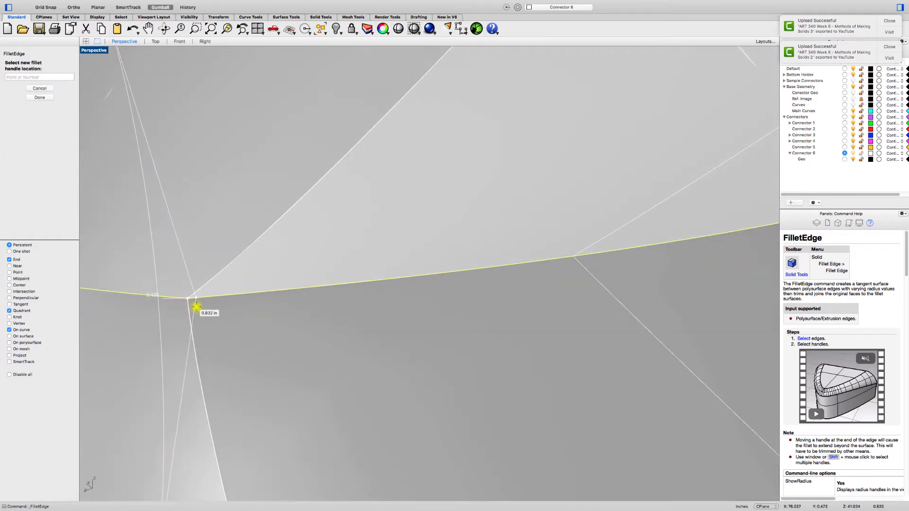
pyautogui.click(187, 299)
pyautogui.click(188, 300)
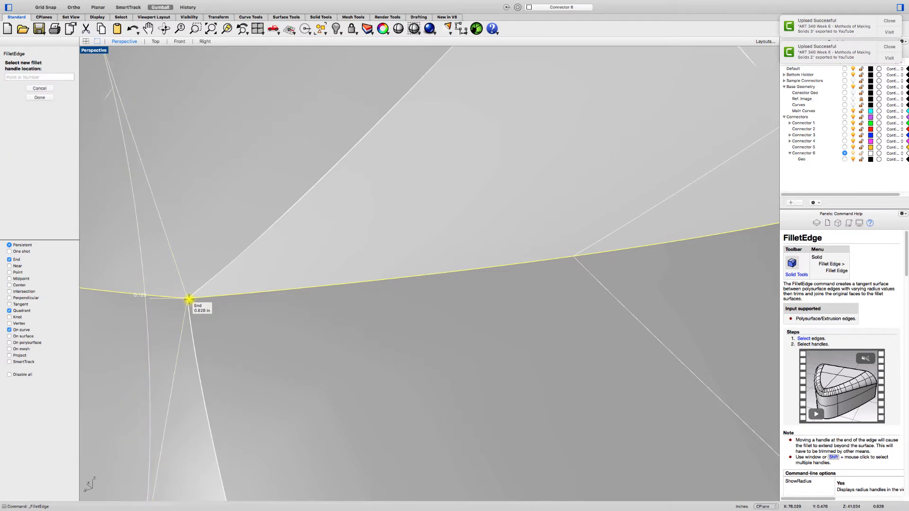
pyautogui.click(221, 299)
# Set the remaining zero-radius handle at the joint to 0.125 in and move the shifted handle back to the edge's endpoint
pyautogui.click(189, 299)
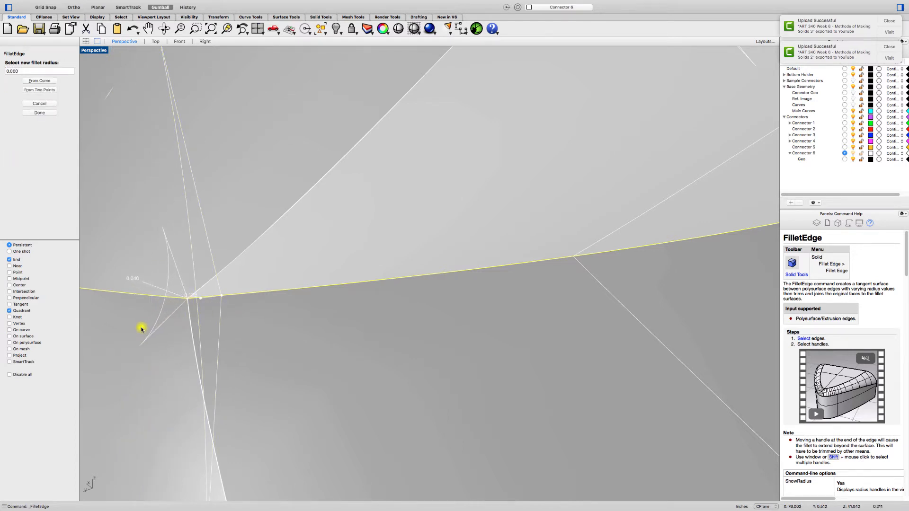
pyautogui.click(107, 304)
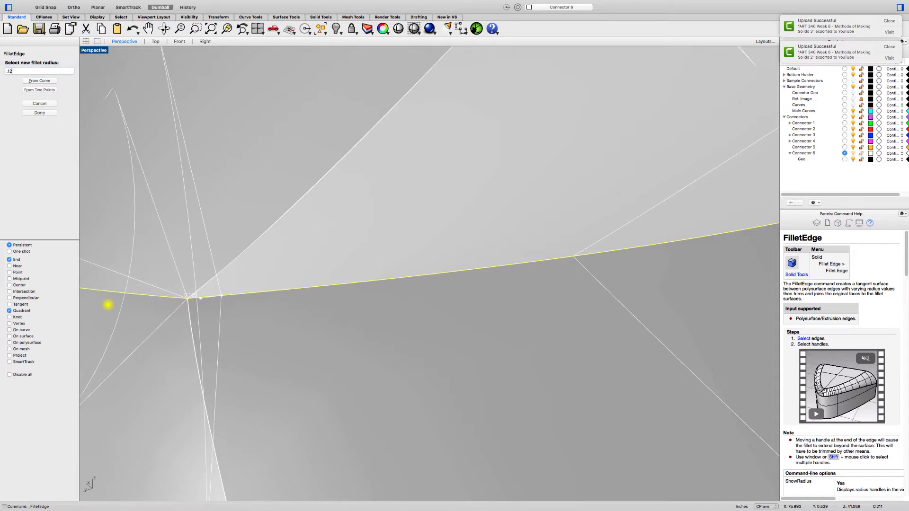
pyautogui.click(221, 298)
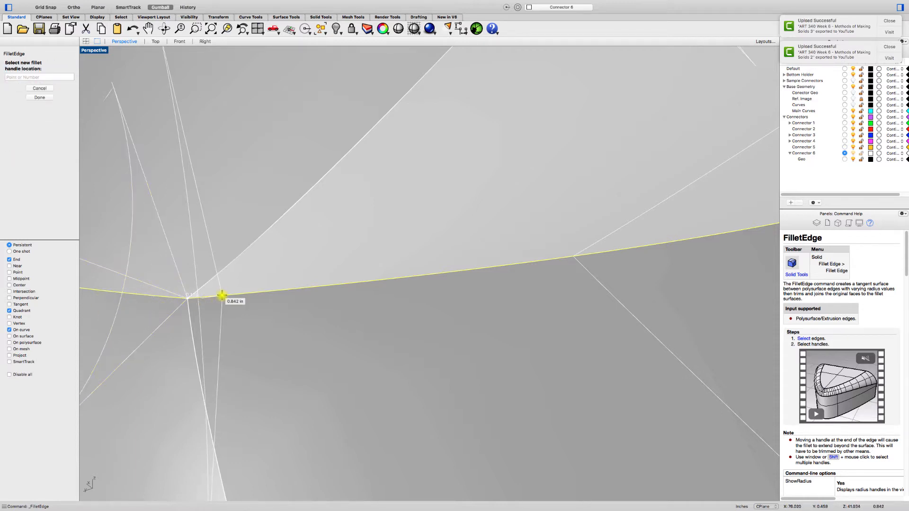
pyautogui.click(187, 298)
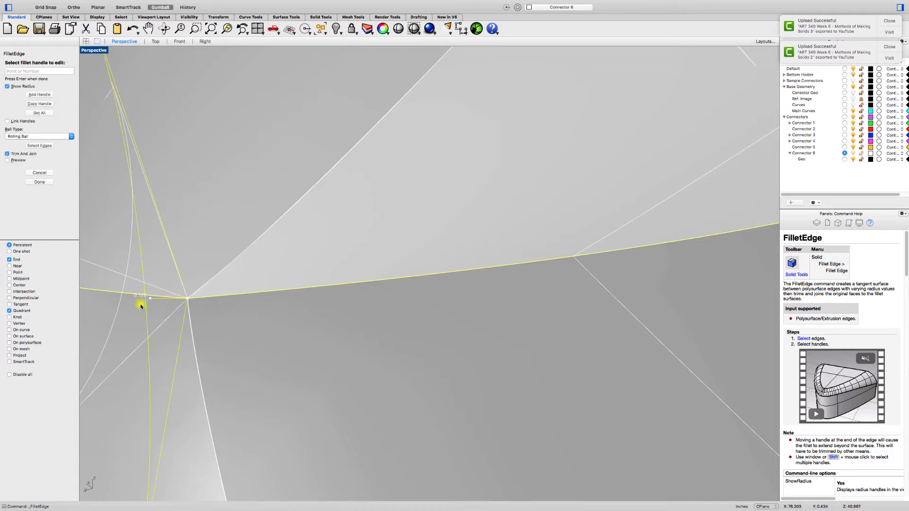
# Set the fillet handle at the opposite pointed corner of the seam to zero radius
pyautogui.scroll(-5, 142, 303)
pyautogui.scroll(-3, 154, 300)
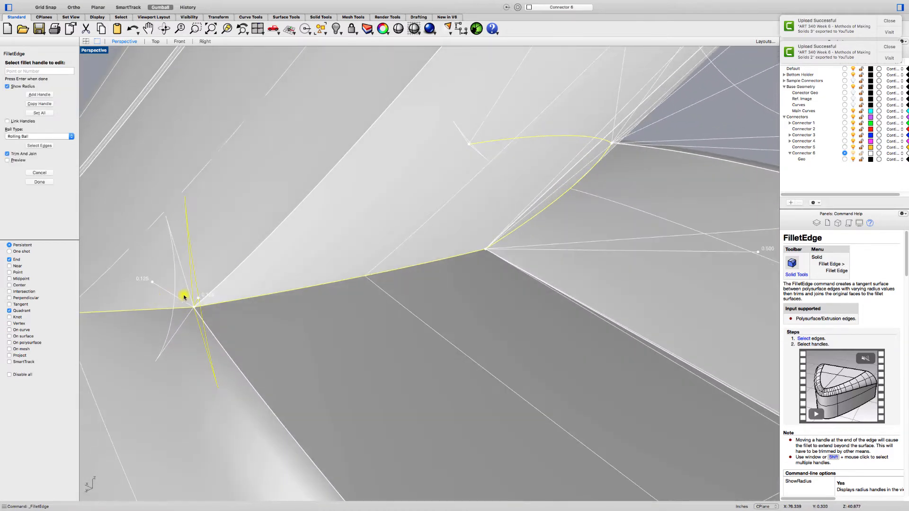
pyautogui.scroll(-5, 191, 299)
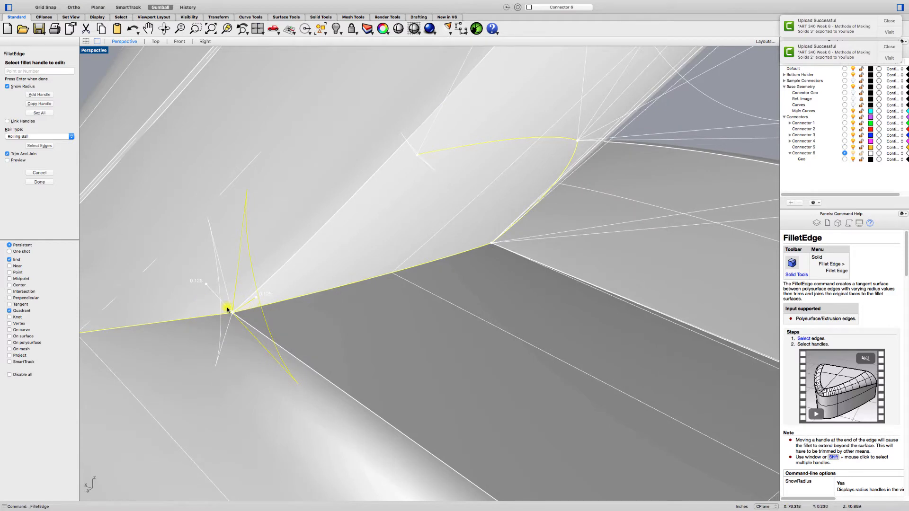
pyautogui.scroll(-5, 227, 310)
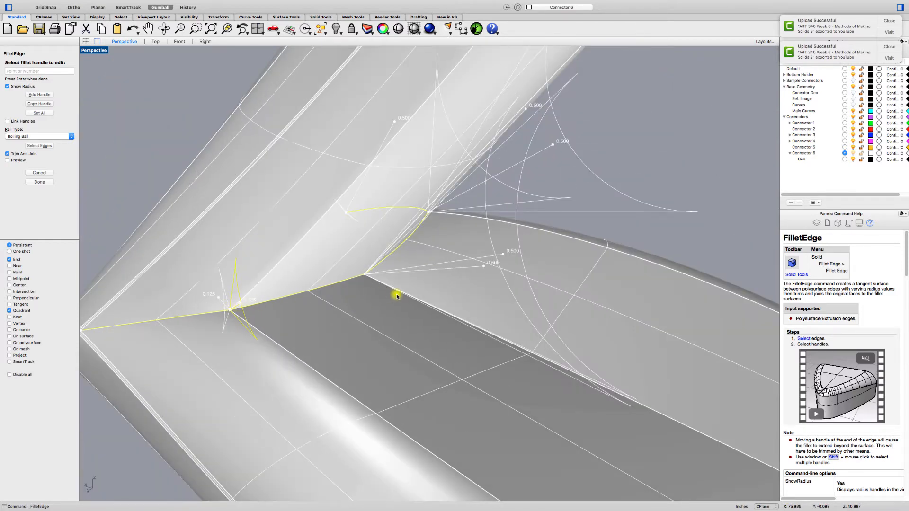
pyautogui.moveTo(396, 296); pyautogui.dragTo(369, 278, button='right')
pyautogui.scroll(-5, 570, 257)
pyautogui.scroll(5, 556, 267)
pyautogui.click(550, 267)
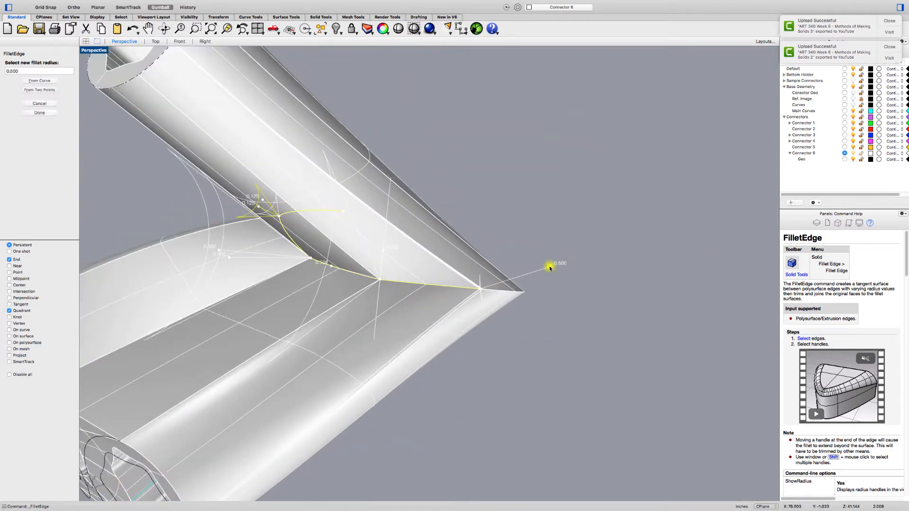
pyautogui.click(549, 267)
# Set both overlapping fillet handles at the edge joint beside the opposite pointed corner to radius 0.125 in
pyautogui.moveTo(389, 287); pyautogui.dragTo(396, 289, button='right')
pyautogui.click(410, 263)
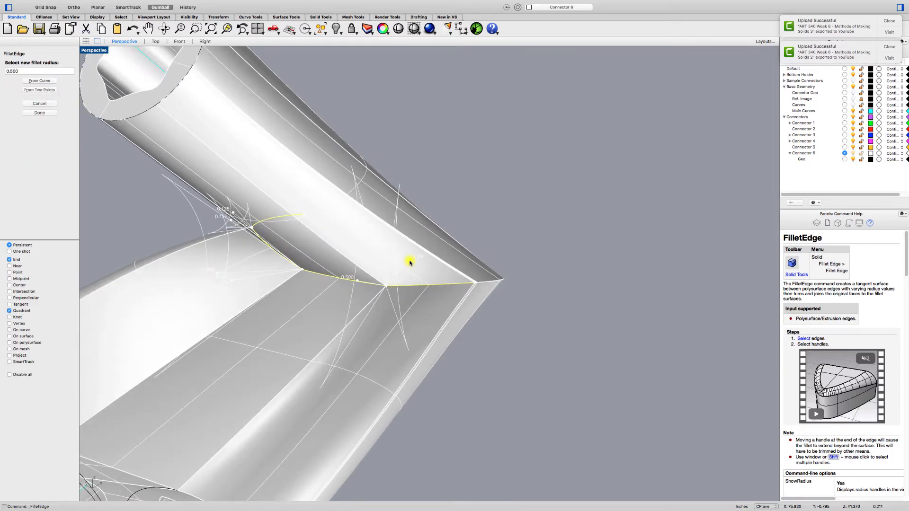
pyautogui.write('.125')
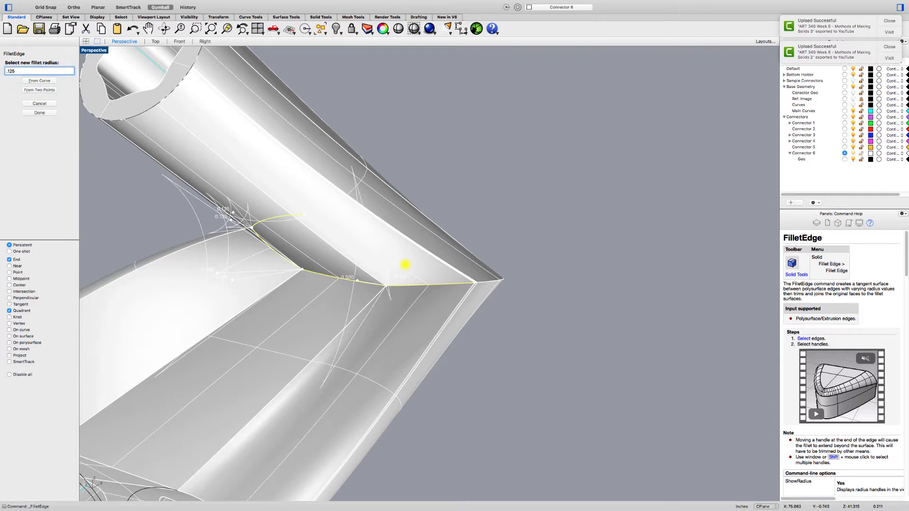
pyautogui.press('Return')
pyautogui.click(357, 281)
pyautogui.write('.1')
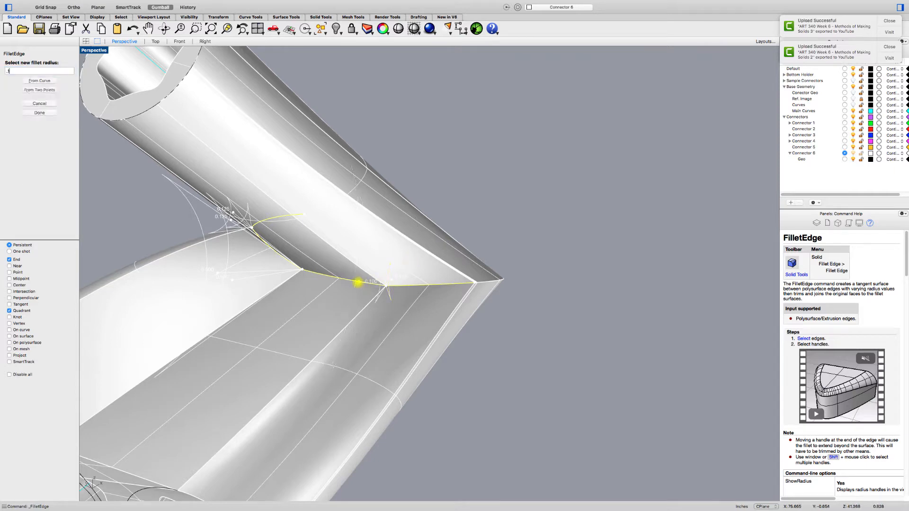
pyautogui.write('25')
pyautogui.press('Return')
# Check the handles at the joints and apply the variable-radius fillet to the seam edges
pyautogui.moveTo(359, 280); pyautogui.dragTo(439, 257, button='right')
pyautogui.scroll(7, 408, 273)
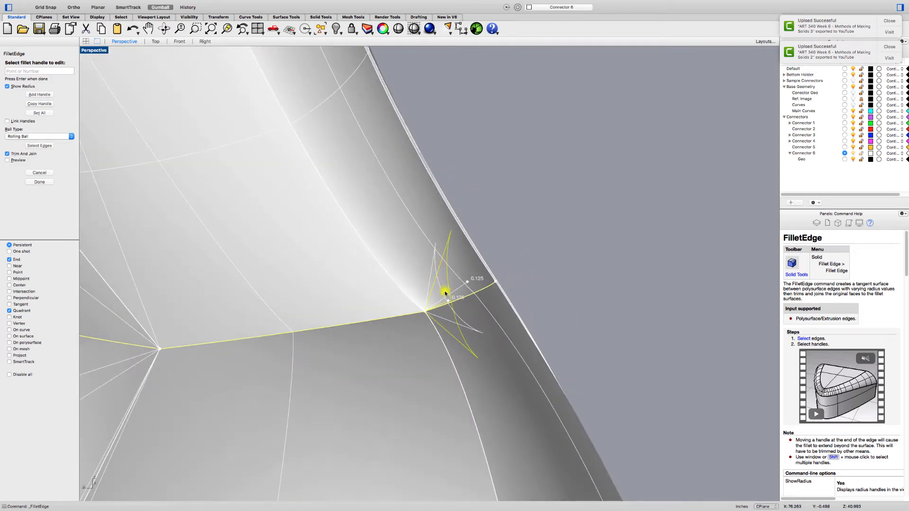
pyautogui.moveTo(482, 325)
pyautogui.mouseDown(button='right')
pyautogui.moveTo(507, 314)
pyautogui.moveTo(494, 338)
pyautogui.mouseUp(button='right')
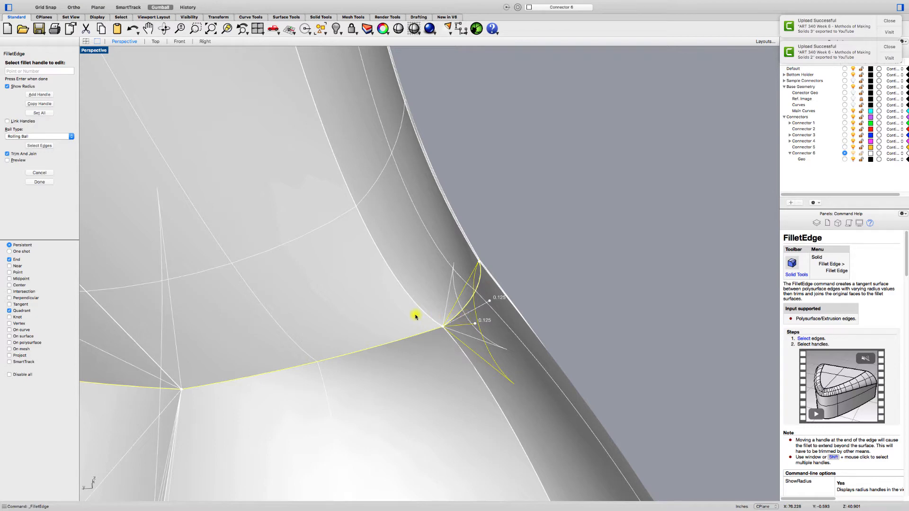
pyautogui.press('Return')
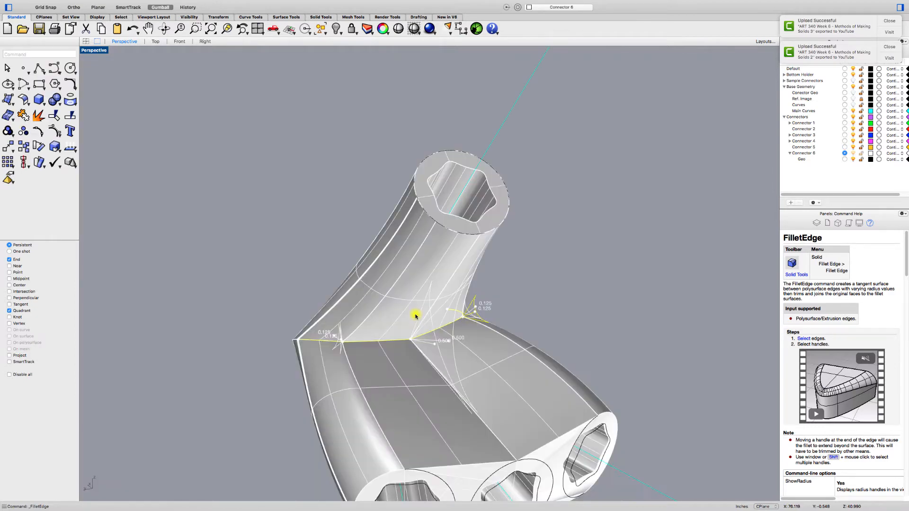
# Examine how the new fillet surfaces meet at each edge joint along the seam
pyautogui.moveTo(415, 315); pyautogui.dragTo(272, 298, button='right')
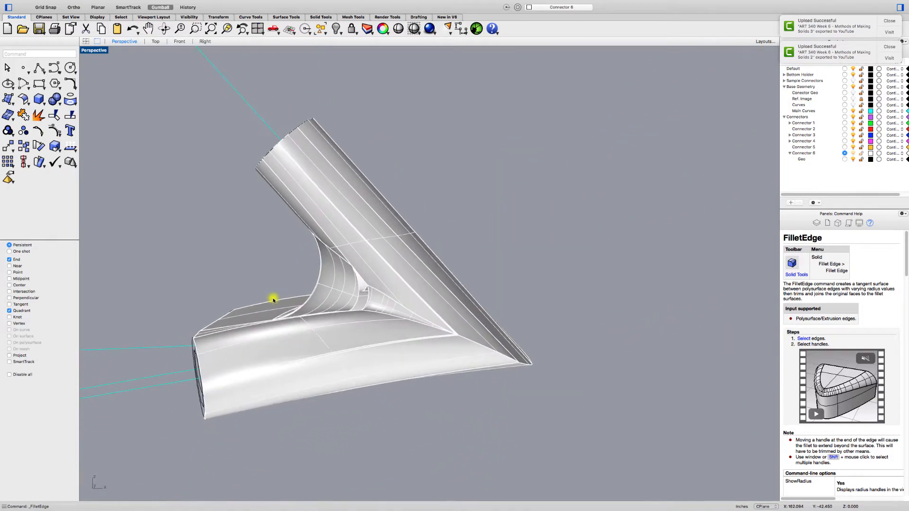
pyautogui.scroll(5, 360, 306)
pyautogui.scroll(2, 359, 306)
pyautogui.moveTo(360, 307); pyautogui.dragTo(501, 298, button='right')
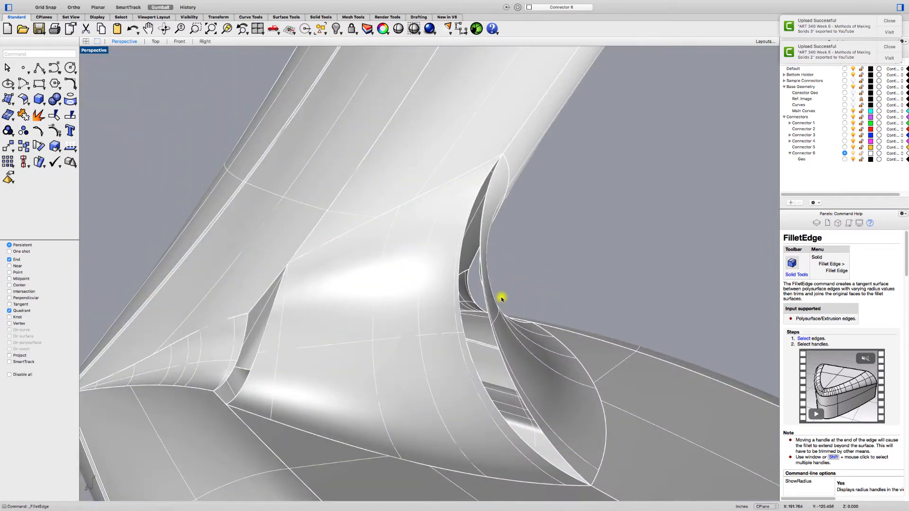
pyautogui.click(225, 296)
pyautogui.moveTo(226, 297); pyautogui.dragTo(278, 297, button='right')
pyautogui.scroll(-5, 199, 284)
pyautogui.scroll(5, 289, 313)
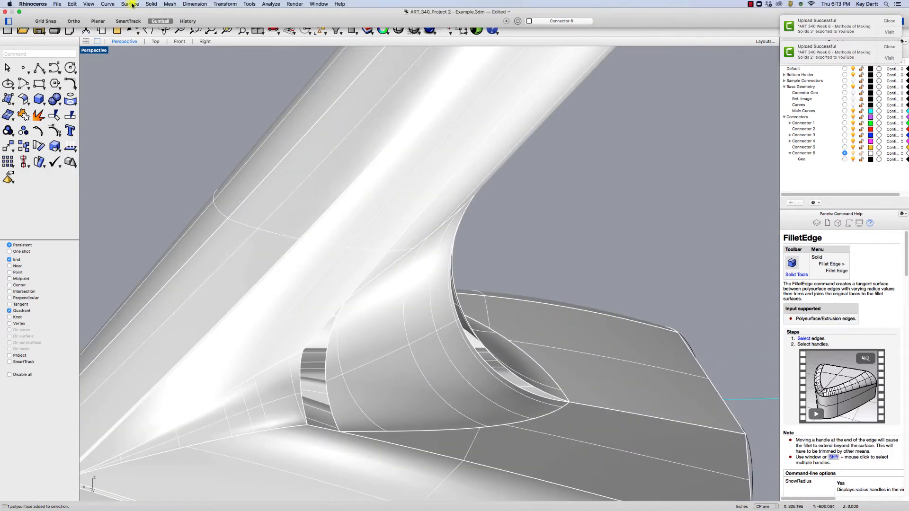
# Patch the gap between the small corner fillet and the large fillet with a surface from their edge curves
pyautogui.click(132, 5)
pyautogui.click(142, 71)
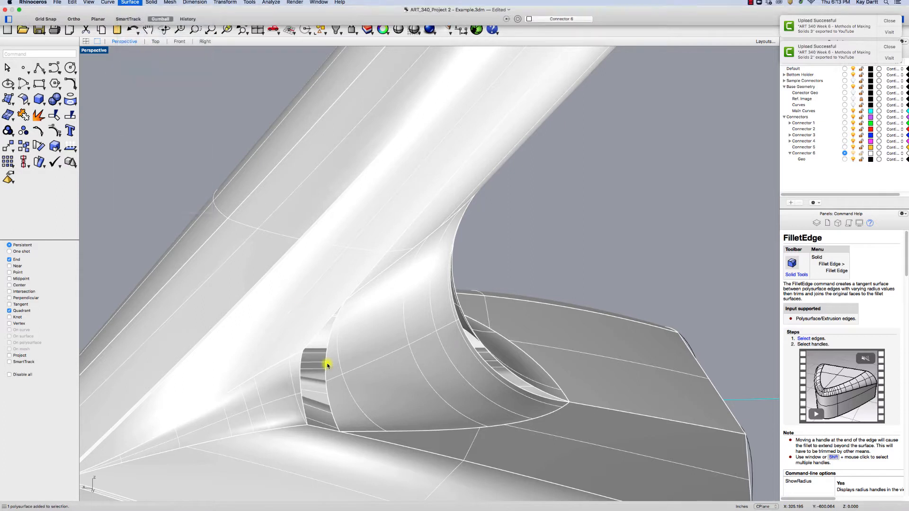
pyautogui.click(316, 337)
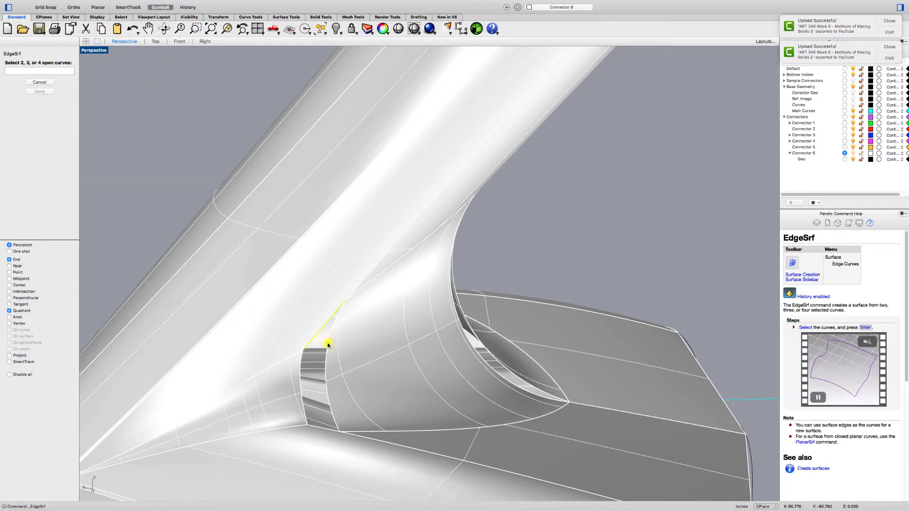
pyautogui.click(314, 419)
pyautogui.press('Return')
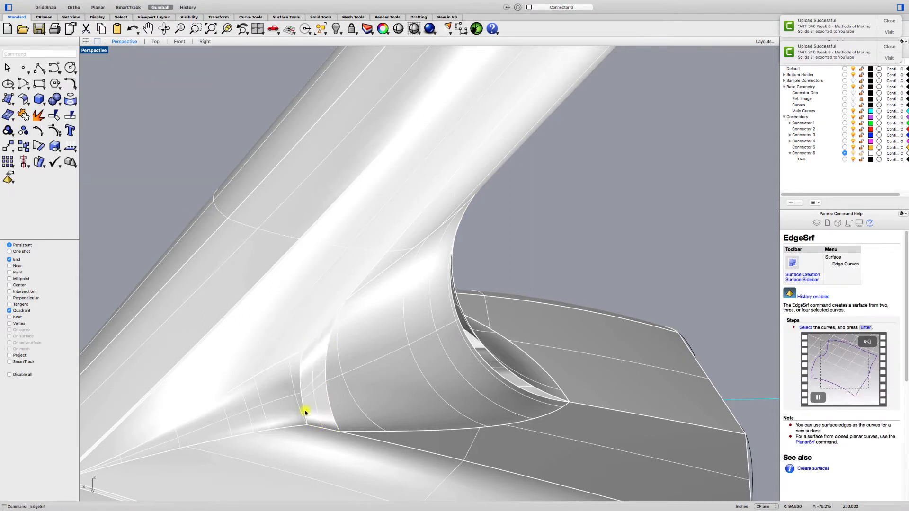
# Patch the gap between the two large fillets at the middle of the seam with an edge-curve surface
pyautogui.moveTo(331, 402); pyautogui.dragTo(349, 303, button='right')
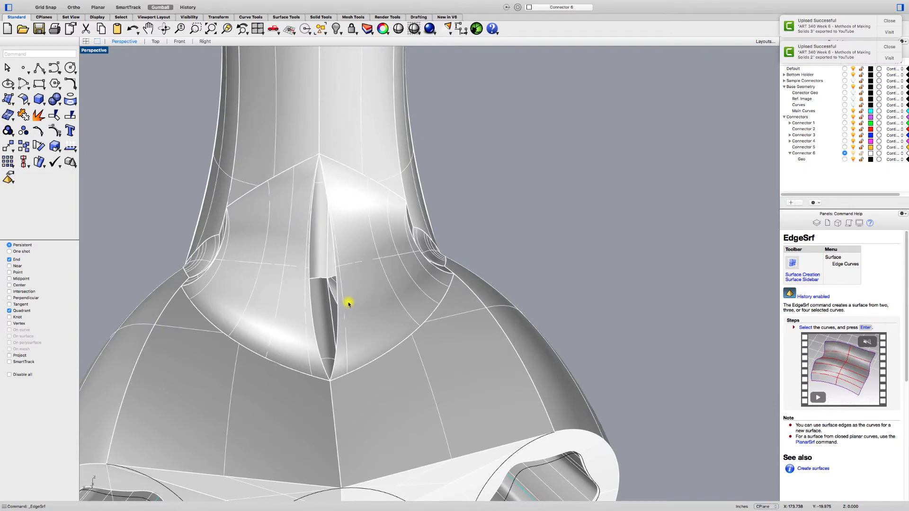
pyautogui.rightClick(348, 303)
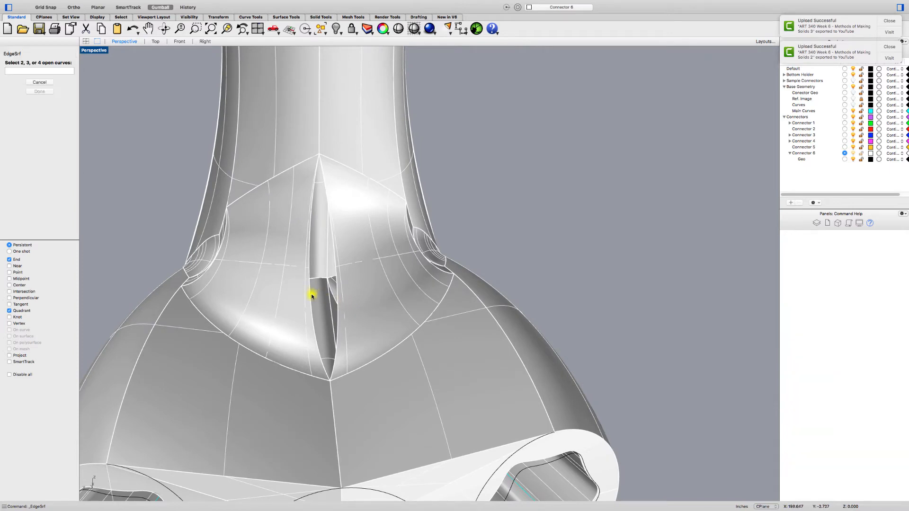
pyautogui.rightClick(336, 309)
# Patch the remaining gap beside the opposite pointed corner with an edge-curve surface and leave the command
pyautogui.moveTo(336, 308); pyautogui.dragTo(341, 277, button='right')
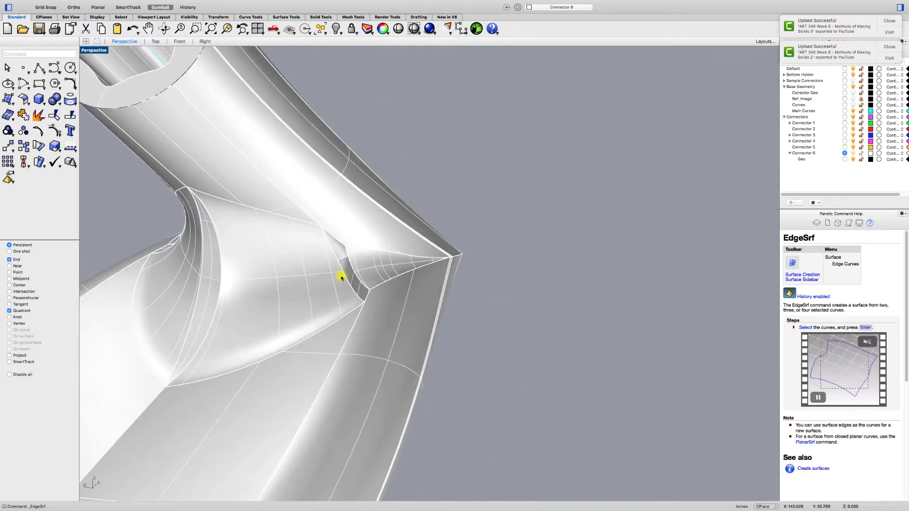
pyautogui.rightClick(341, 277)
pyautogui.click(364, 298)
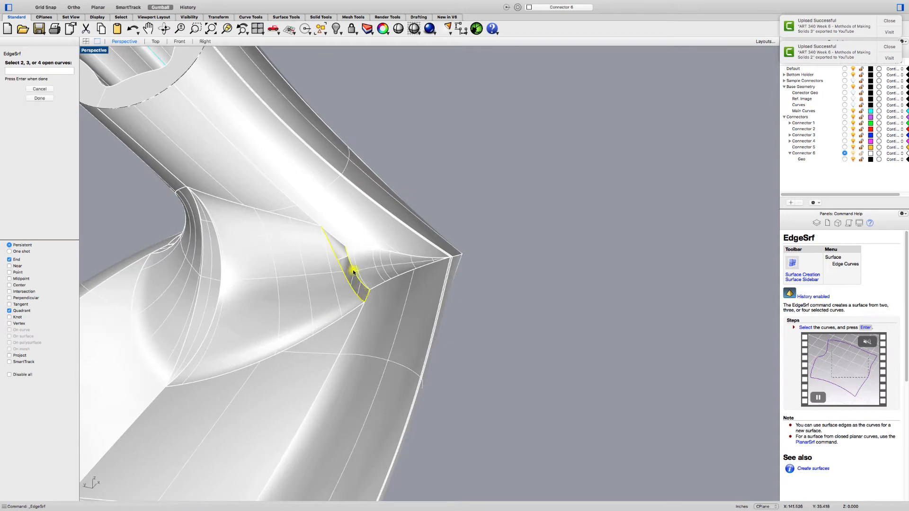
pyautogui.rightClick(339, 247)
pyautogui.rightClick(339, 246)
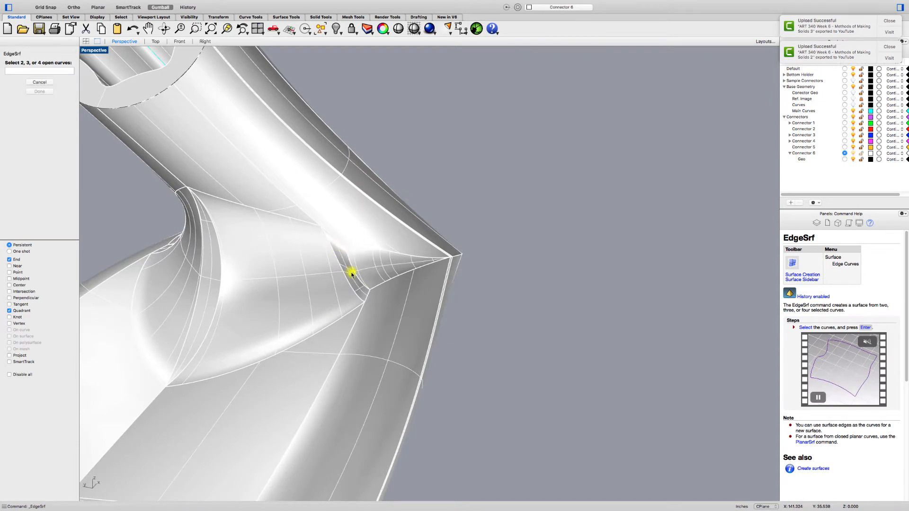
pyautogui.click(382, 271)
pyautogui.click(445, 173)
pyautogui.rightClick(444, 176)
# Try to create a closed solid from the connector polysurface and the three patch surfaces
pyautogui.click(343, 217)
pyautogui.scroll(-5, 343, 216)
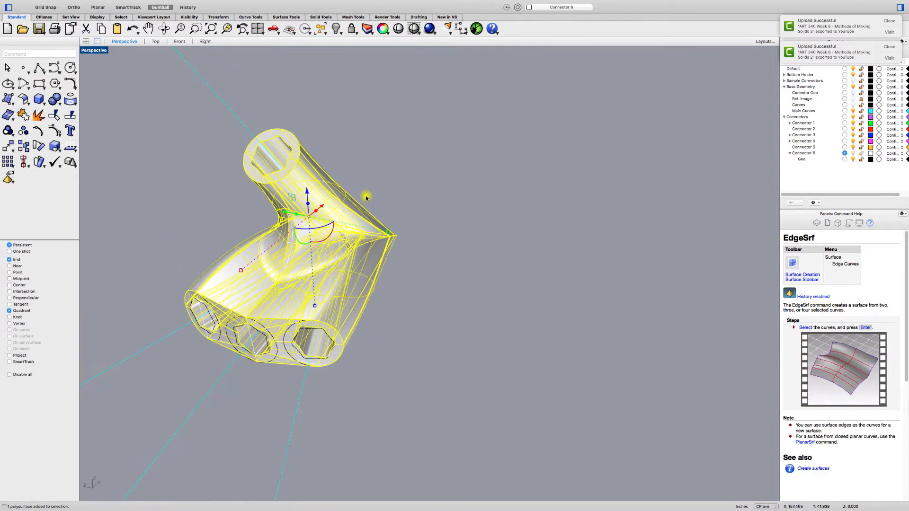
pyautogui.click(472, 117)
pyautogui.moveTo(472, 116); pyautogui.dragTo(148, 377)
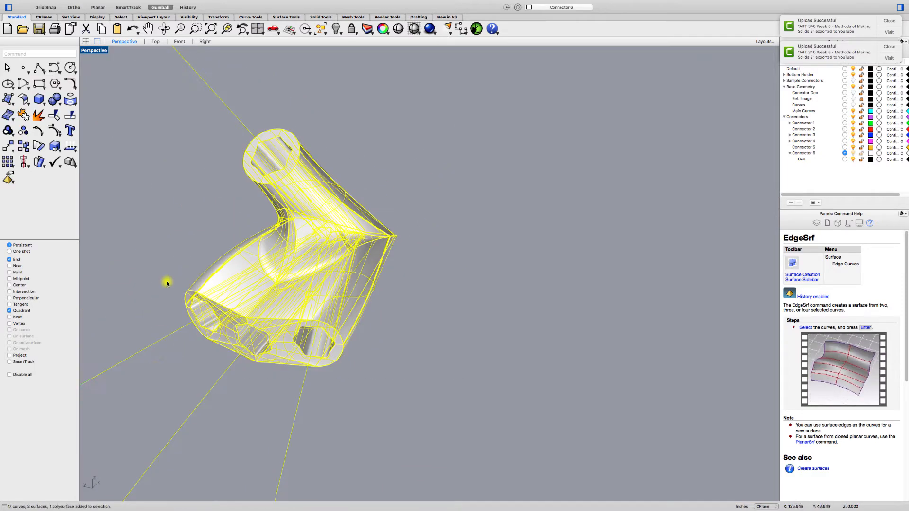
pyautogui.click(166, 282)
pyautogui.click(252, 259)
pyautogui.moveTo(293, 244); pyautogui.dragTo(334, 275, button='right')
pyautogui.scroll(6, 331, 280)
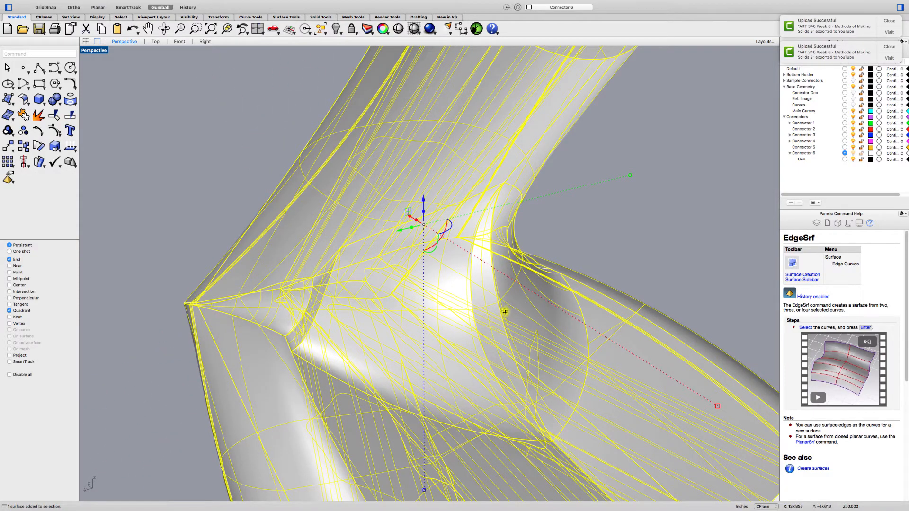
pyautogui.moveTo(505, 312); pyautogui.dragTo(417, 322, button='right')
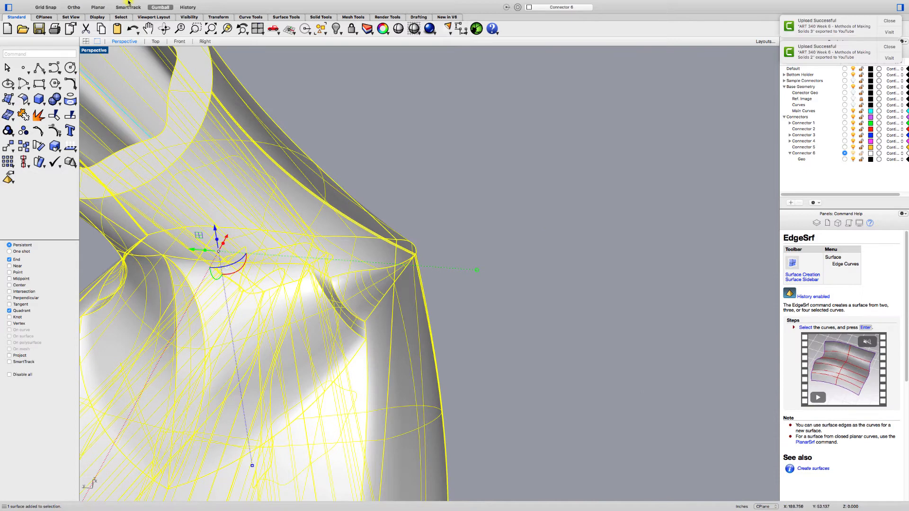
pyautogui.click(151, 4)
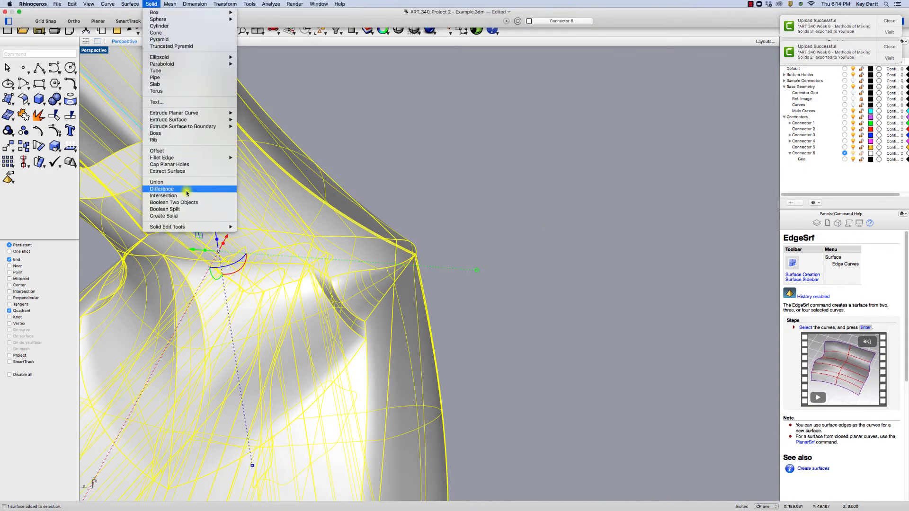
pyautogui.click(188, 216)
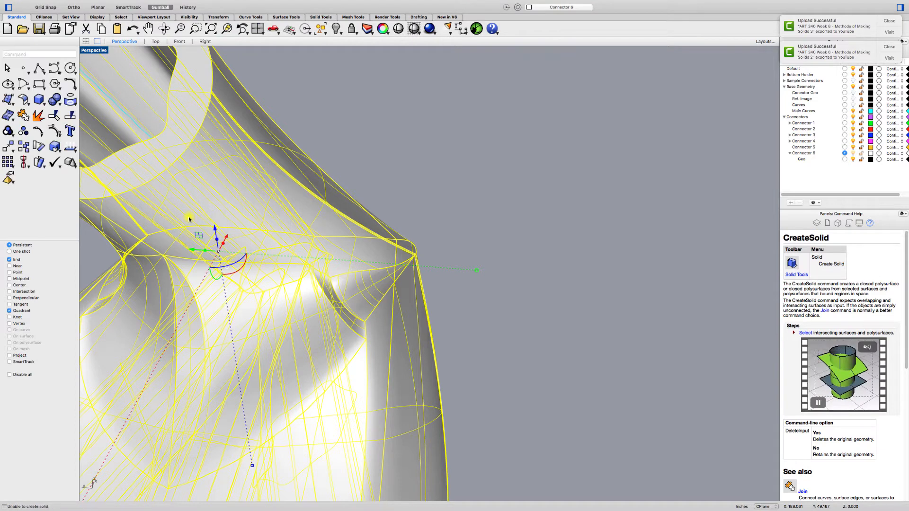
pyautogui.click(463, 308)
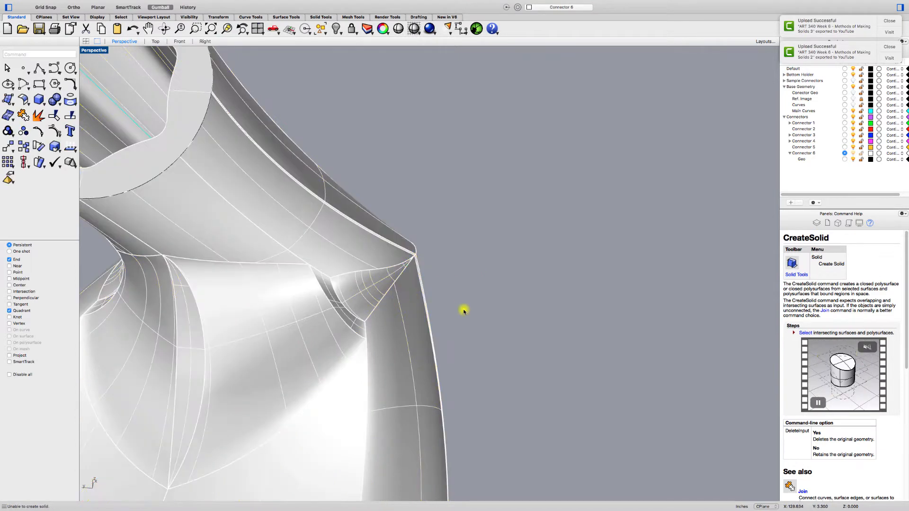
# Inspect the patched joints, then undo the patch surfaces and the seam fillet
pyautogui.scroll(5, 351, 318)
pyautogui.scroll(8, 325, 290)
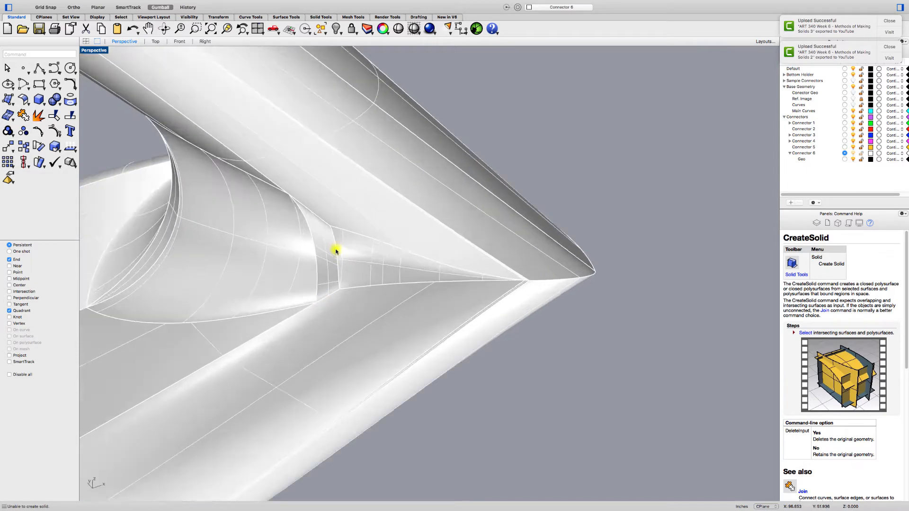
pyautogui.scroll(10, 335, 294)
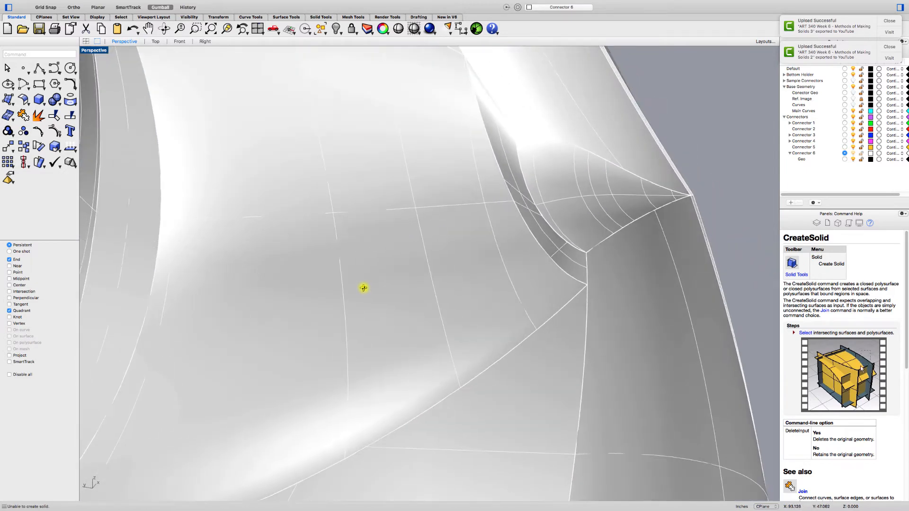
pyautogui.scroll(-10, 436, 293)
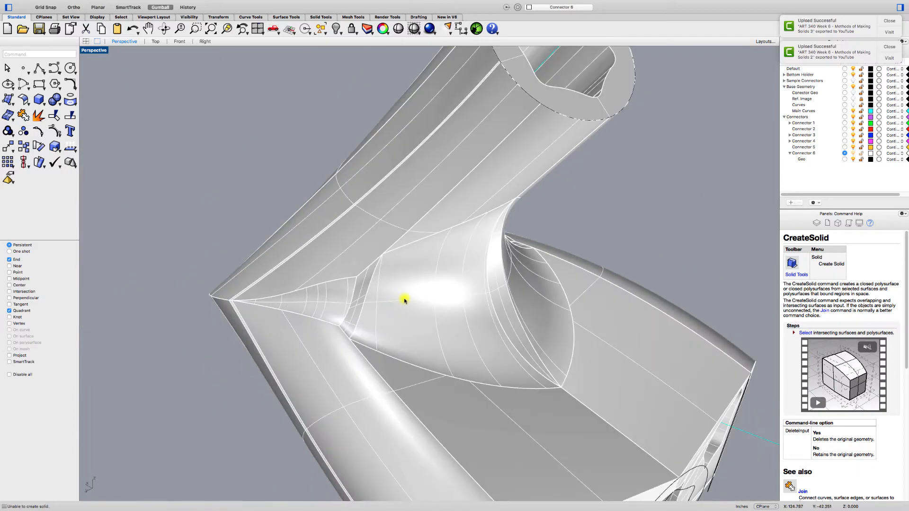
pyautogui.moveTo(404, 300); pyautogui.dragTo(333, 259, button='right')
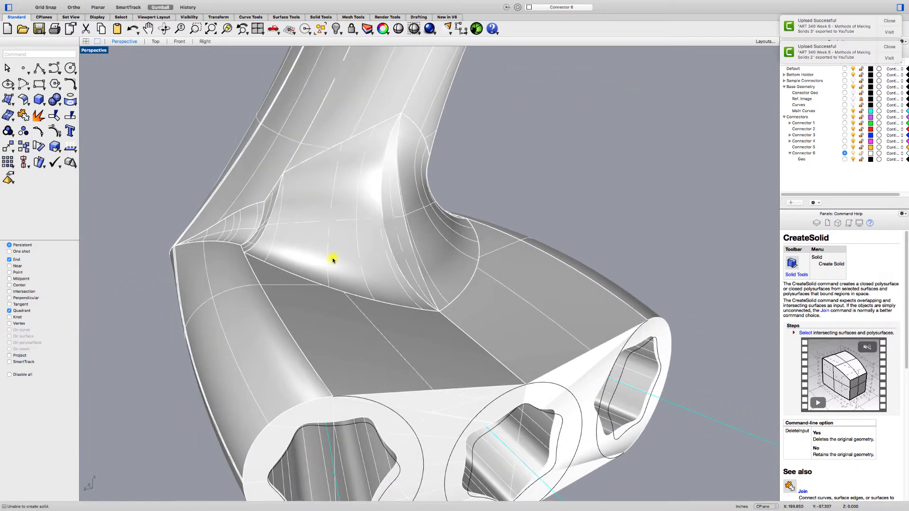
pyautogui.press('super+z')
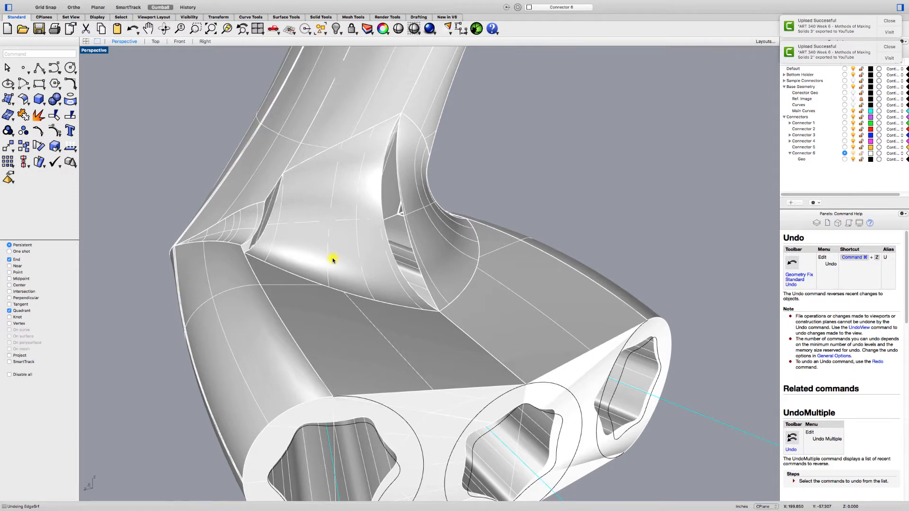
pyautogui.press('super+z')
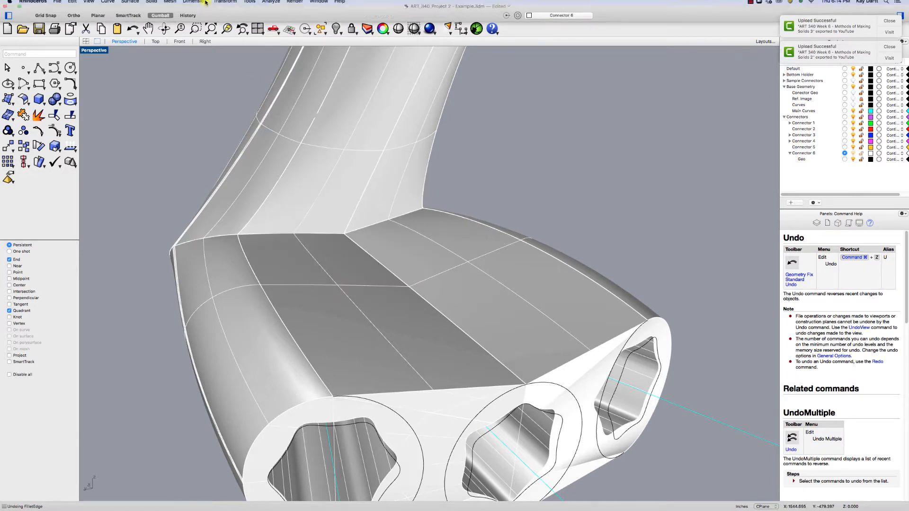
# Start an edge fillet of radius 0.5 on the two seam edges between the upper arm and the wide base
pyautogui.click(151, 4)
pyautogui.moveTo(188, 158)
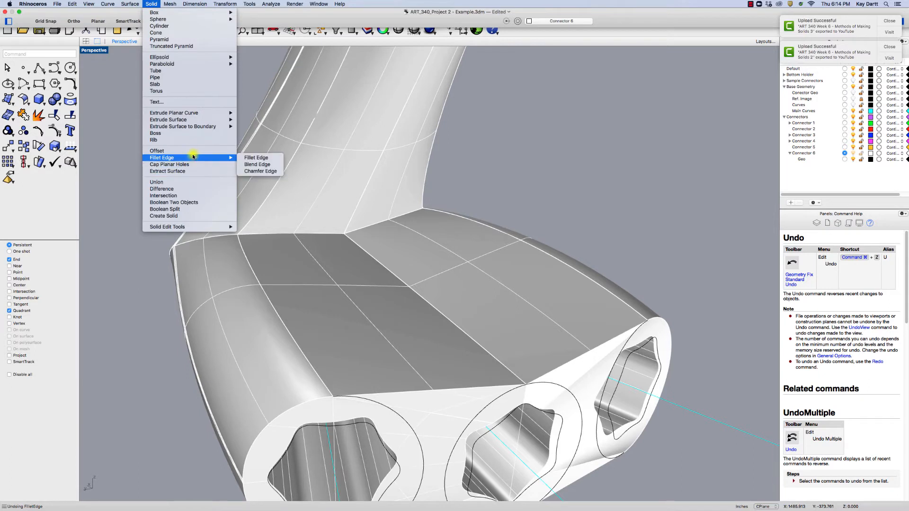
pyautogui.click(251, 158)
pyautogui.click(266, 235)
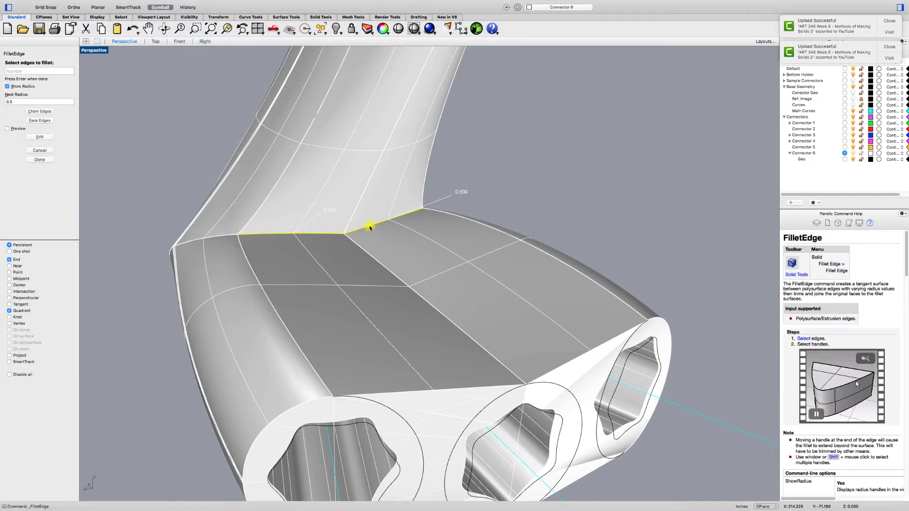
pyautogui.press('Return')
# Set the fillet radius to 0 at both outer ends of the seam and complete the fillet
pyautogui.click(222, 199)
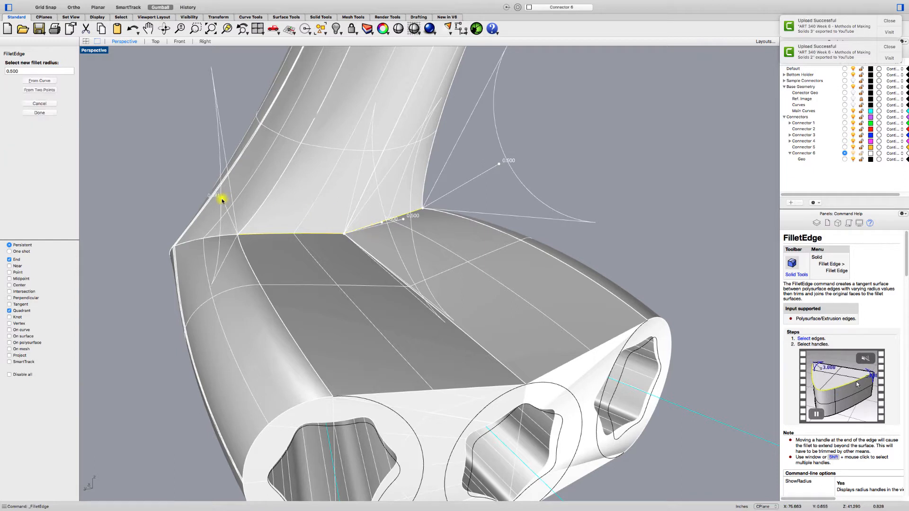
pyautogui.write('0')
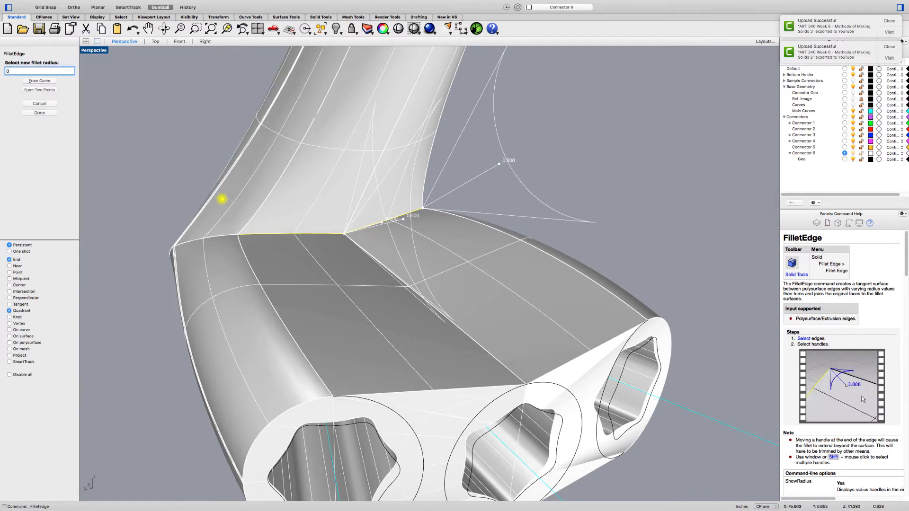
pyautogui.press('Return')
pyautogui.click(502, 167)
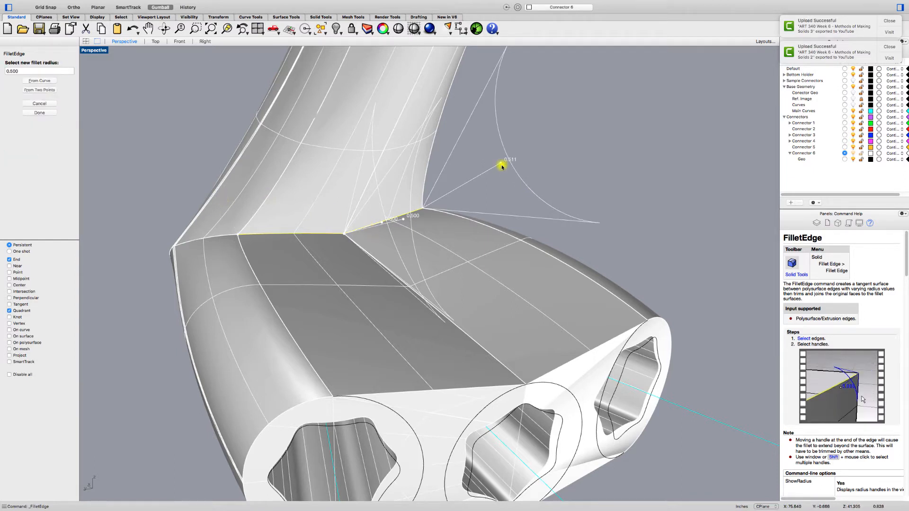
pyautogui.write('0')
pyautogui.press('Return')
pyautogui.scroll(-3, 443, 215)
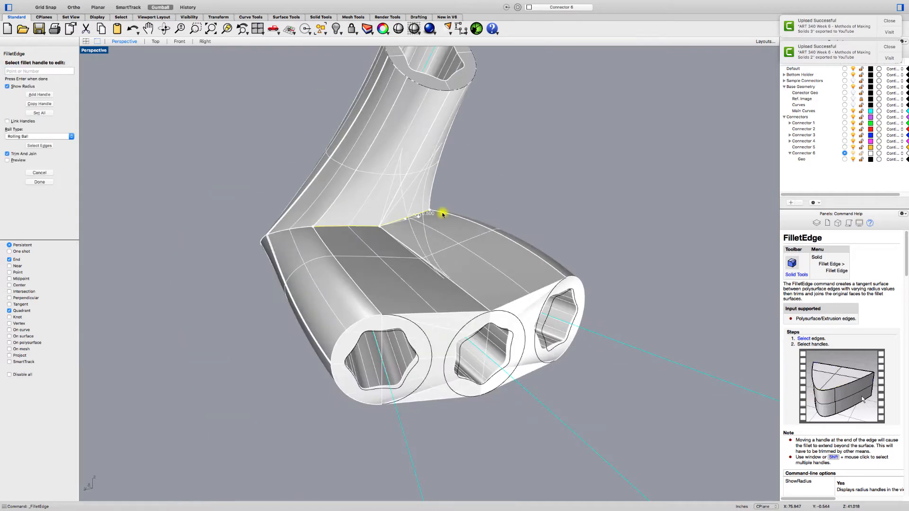
pyautogui.scroll(4, 442, 215)
pyautogui.press('Return')
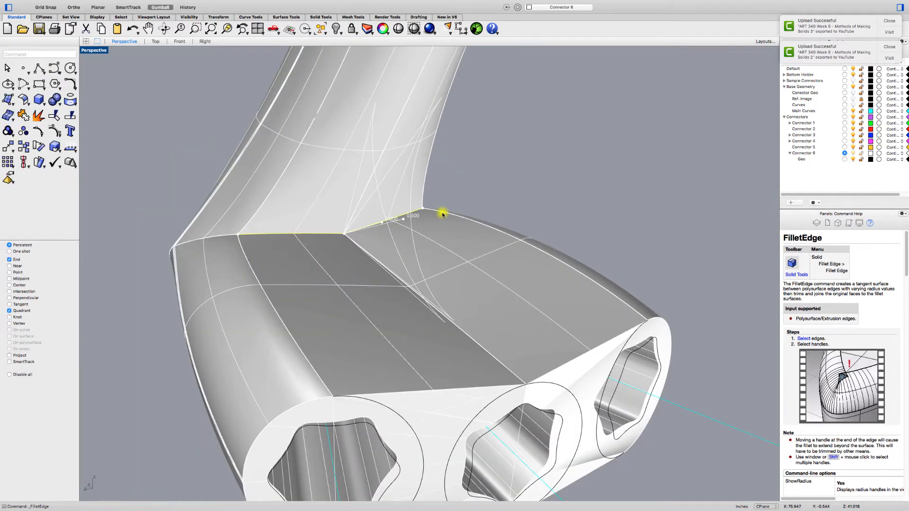
pyautogui.moveTo(442, 211); pyautogui.dragTo(462, 203, button='right')
# Patch the gap between the two tapered fillets at the middle of the seam with an edge-curve surface
pyautogui.click(151, 4)
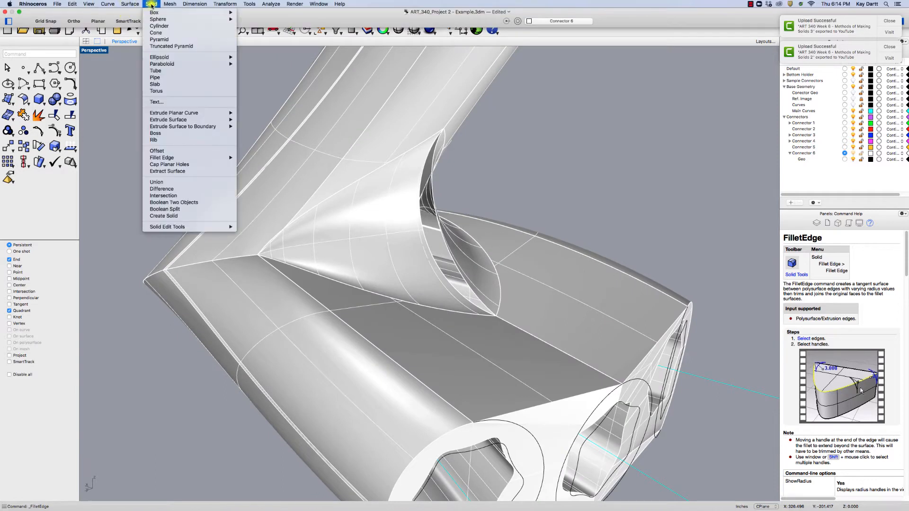
pyautogui.moveTo(129, 4)
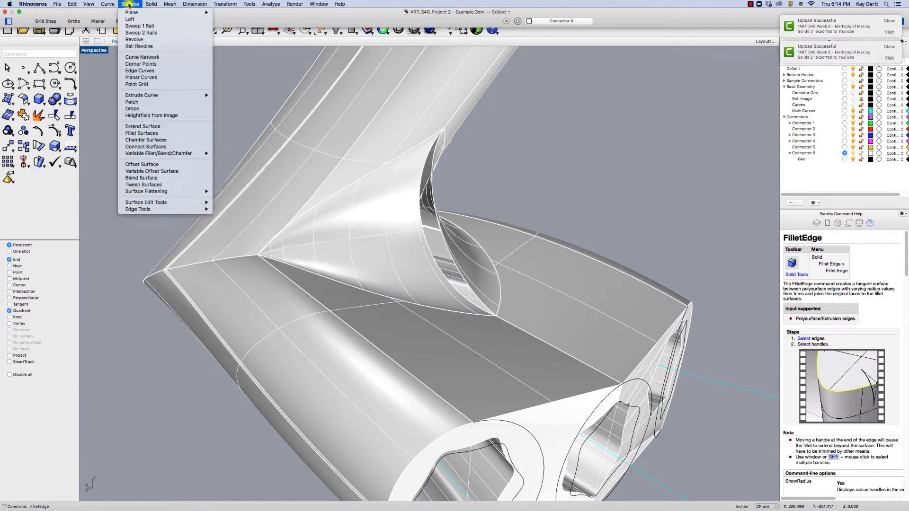
pyautogui.click(139, 71)
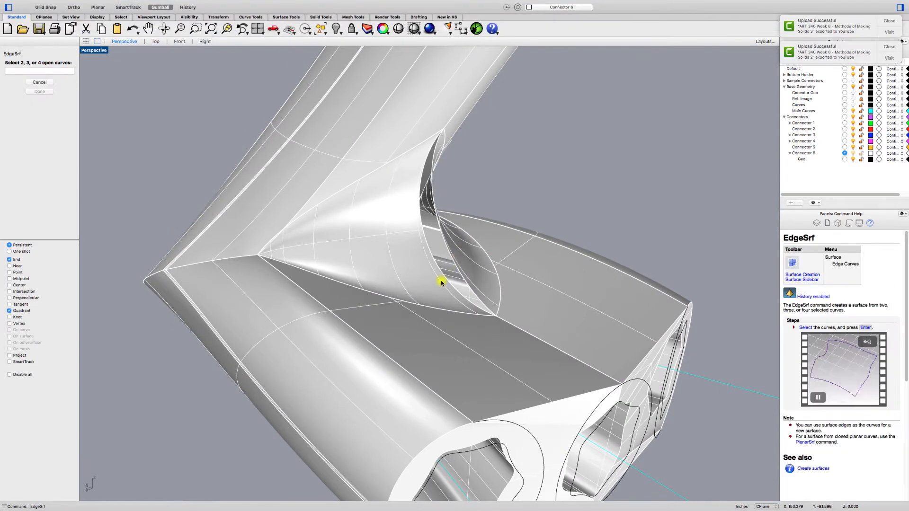
pyautogui.click(470, 291)
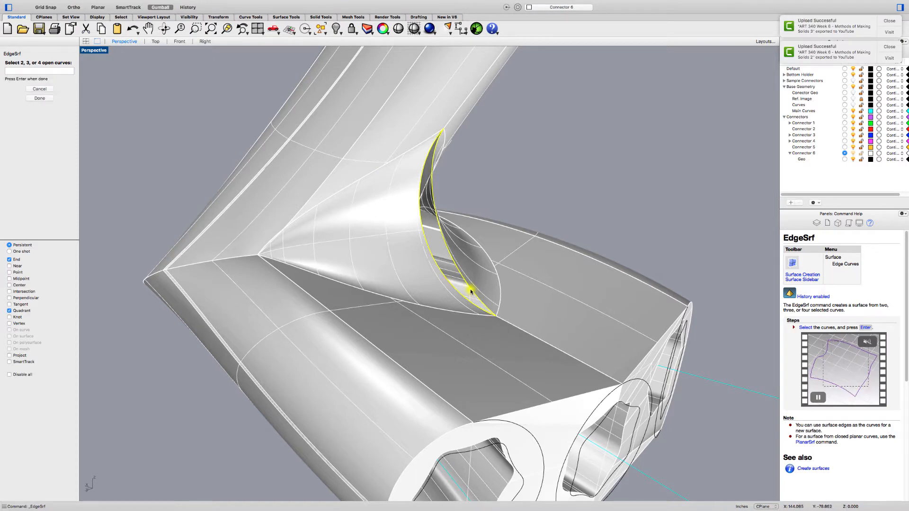
pyautogui.press('Return')
# Try to create a closed solid from the middle patch surface and the connector polysurface
pyautogui.click(465, 286)
pyautogui.click(405, 266)
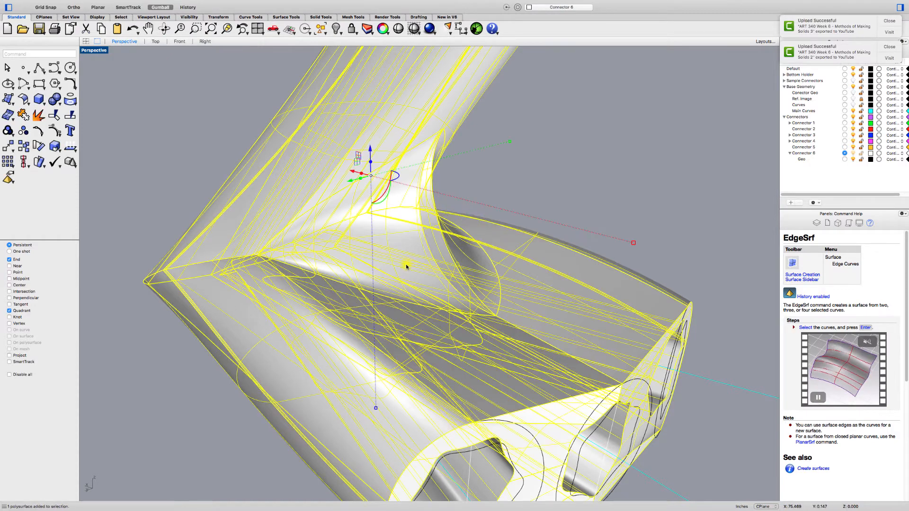
pyautogui.click(151, 3)
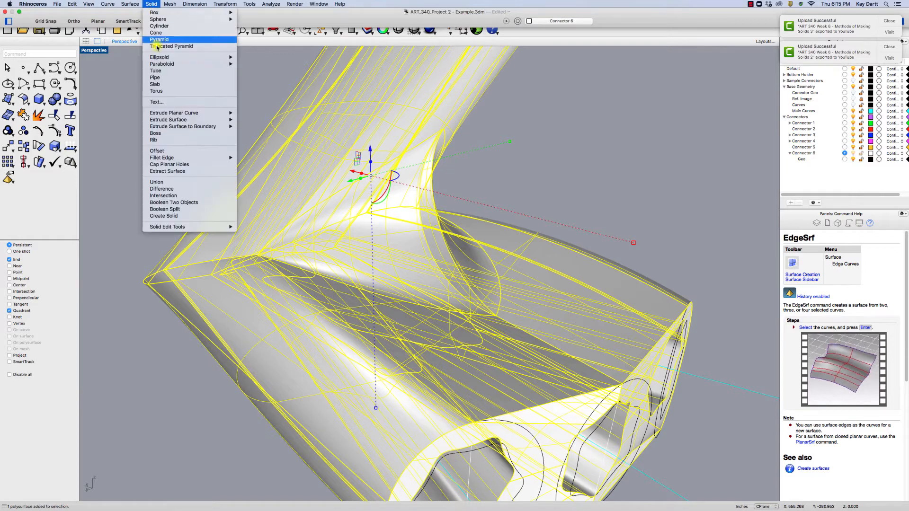
pyautogui.click(188, 218)
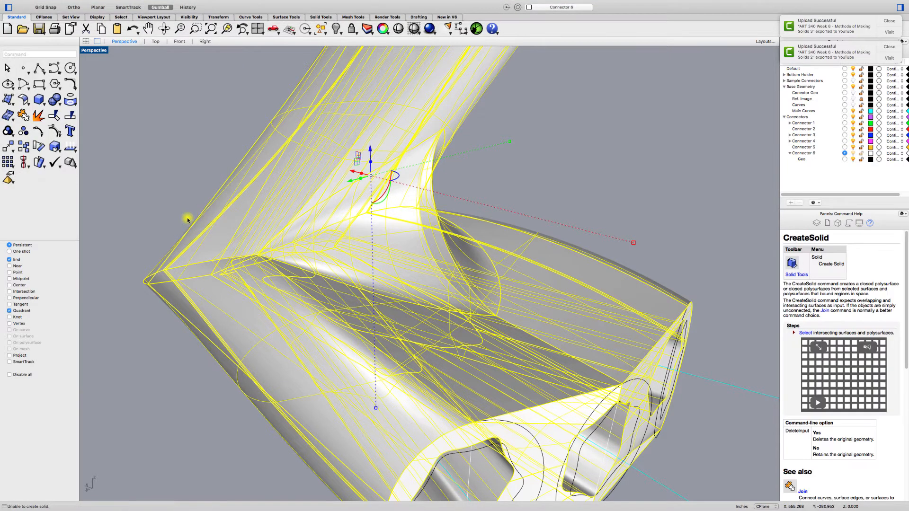
pyautogui.click(162, 201)
# Try a Boolean union of the middle patch surface with the connector polysurface
pyautogui.moveTo(162, 200); pyautogui.dragTo(331, 217, button='right')
pyautogui.click(332, 218)
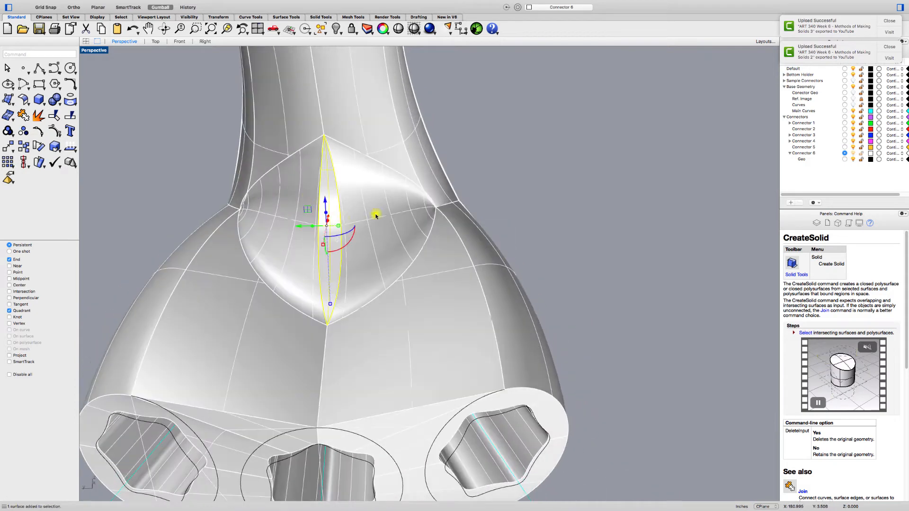
pyautogui.click(151, 4)
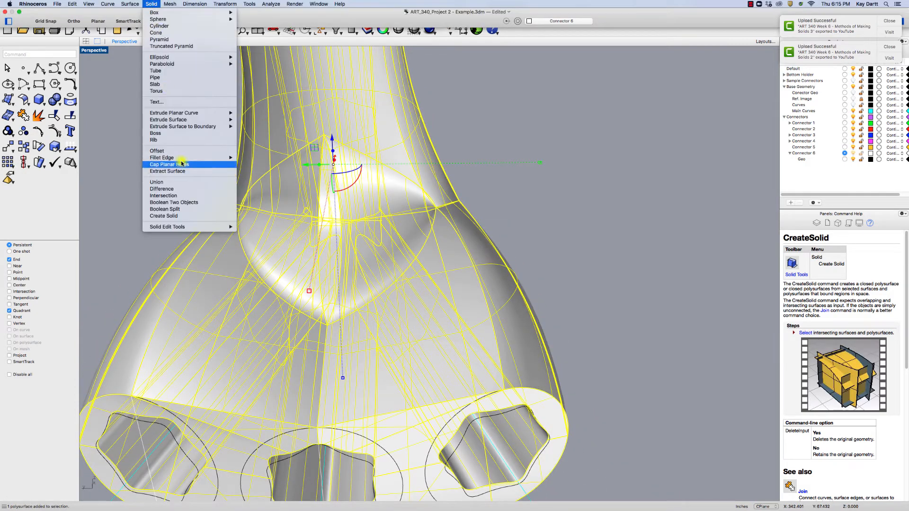
pyautogui.click(180, 184)
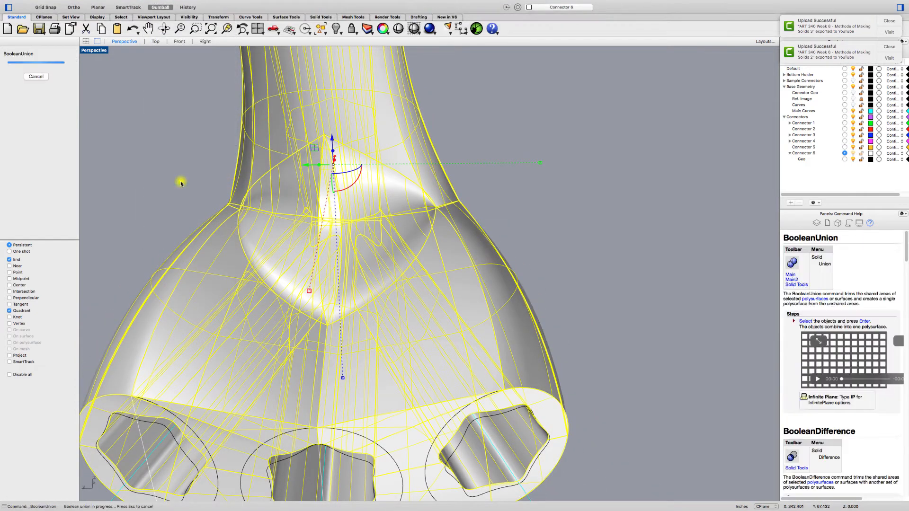
pyautogui.press('Return')
pyautogui.click(154, 177)
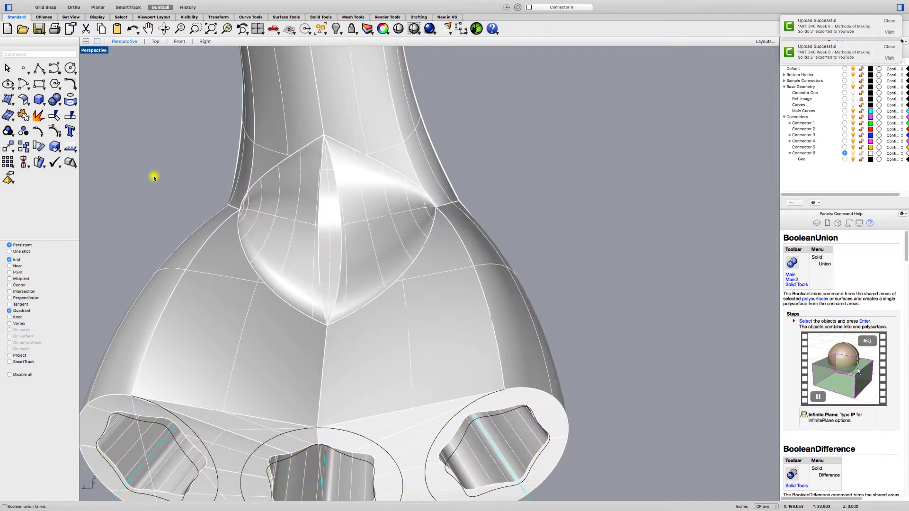
# Inspect the tapered fillet's pointed corner, then undo the middle patch and the seam fillet
pyautogui.click(320, 238)
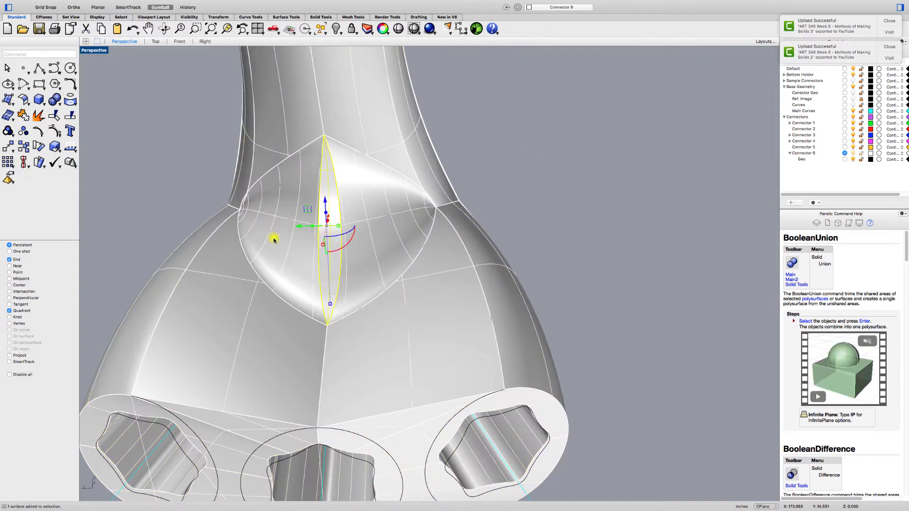
pyautogui.moveTo(206, 215); pyautogui.dragTo(250, 217, button='right')
pyautogui.scroll(8, 257, 252)
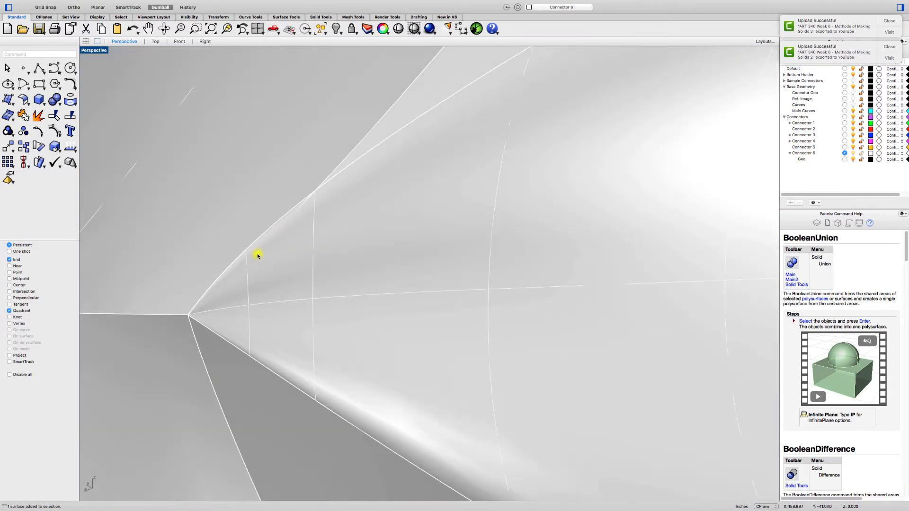
pyautogui.moveTo(258, 255); pyautogui.dragTo(252, 242, button='right')
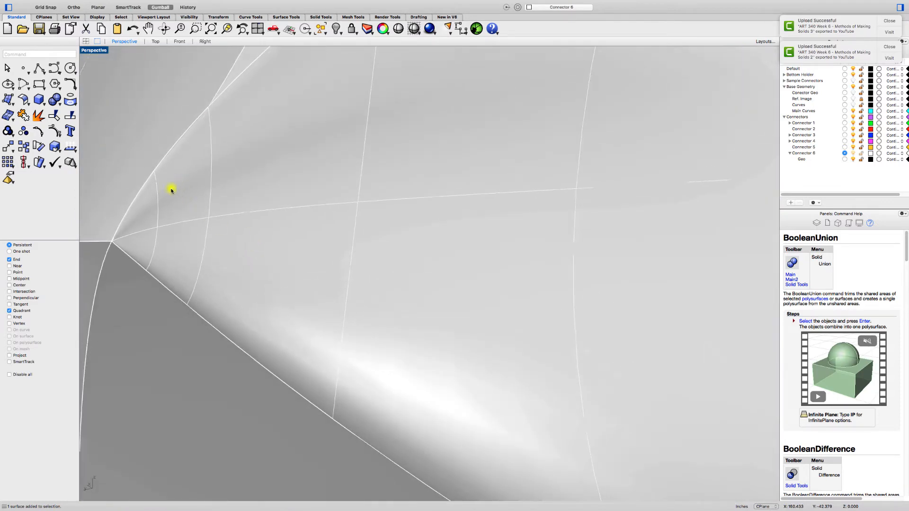
pyautogui.scroll(4, 184, 164)
pyautogui.scroll(-6, 184, 162)
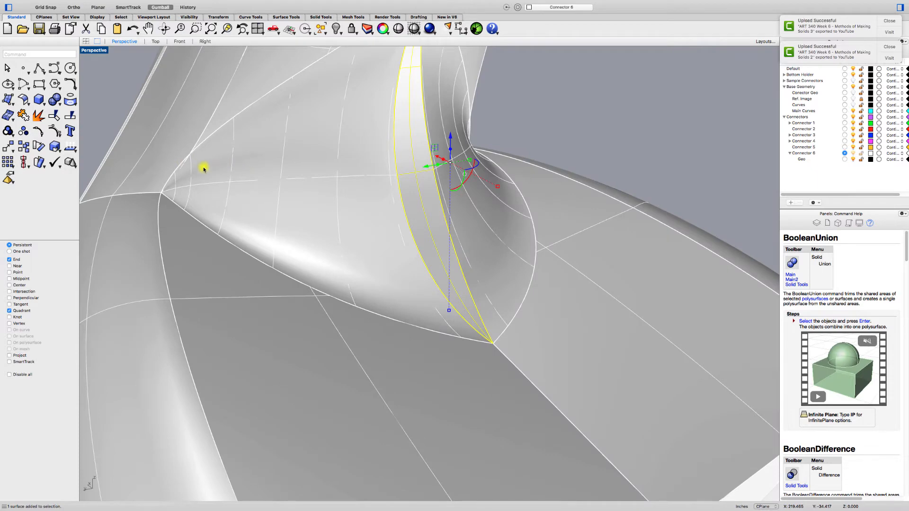
pyautogui.scroll(-4, 203, 168)
pyautogui.press('super+z')
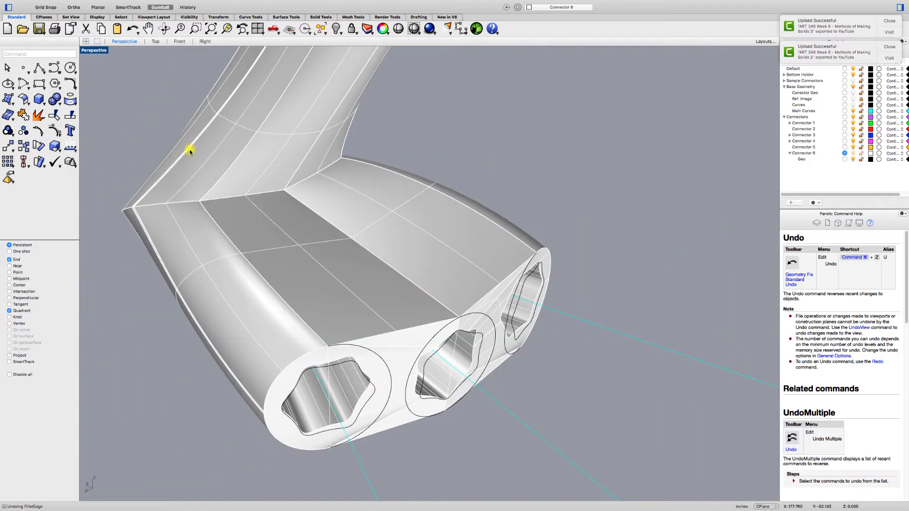
# Start a new edge fillet of radius 0.5 on the two seam edges and accept the edge selection
pyautogui.moveTo(188, 149); pyautogui.dragTo(202, 176, button='right')
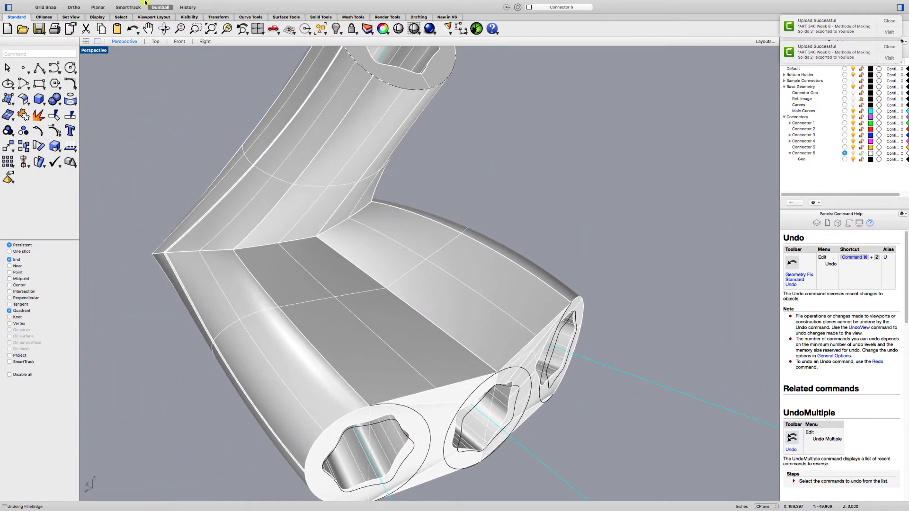
pyautogui.moveTo(158, 1); pyautogui.dragTo(158, 1, button='right')
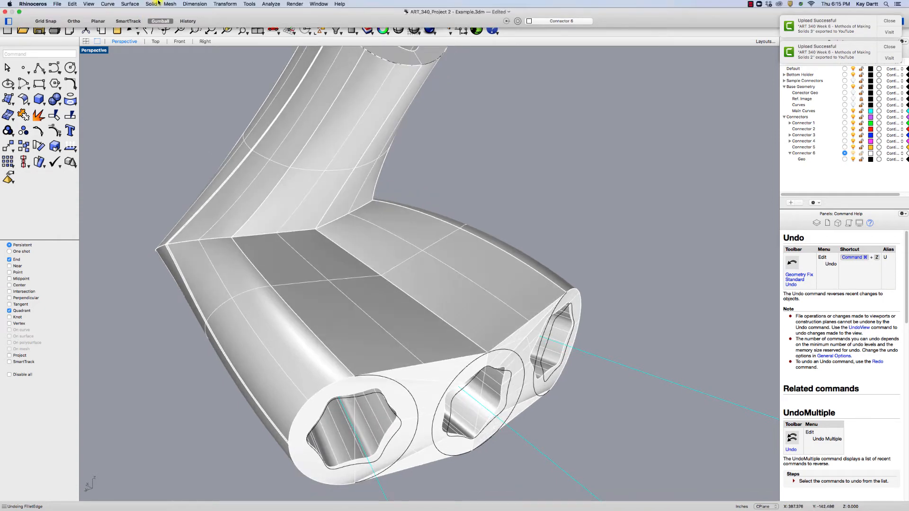
pyautogui.click(139, 4)
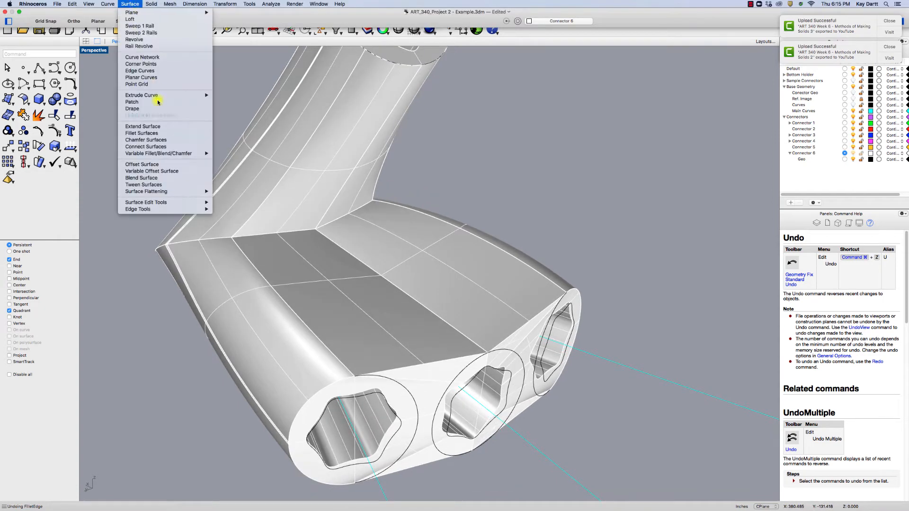
pyautogui.moveTo(173, 154)
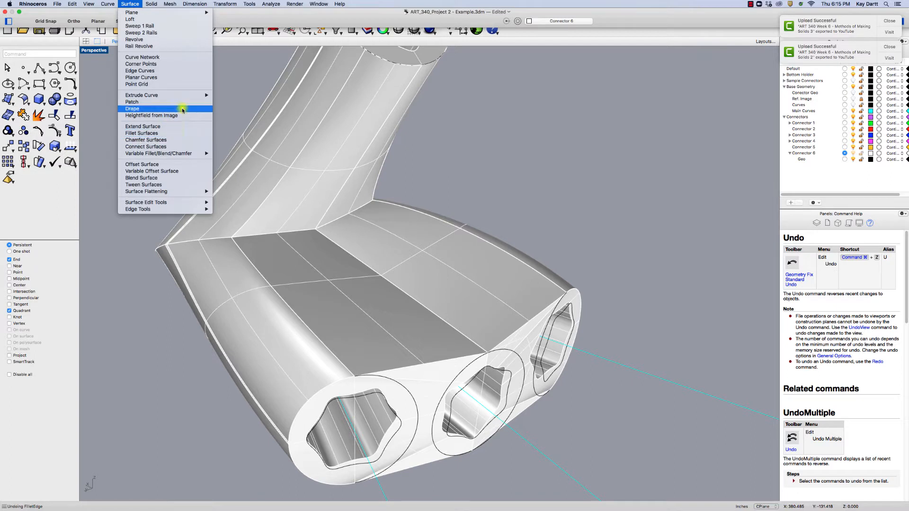
pyautogui.moveTo(152, 4)
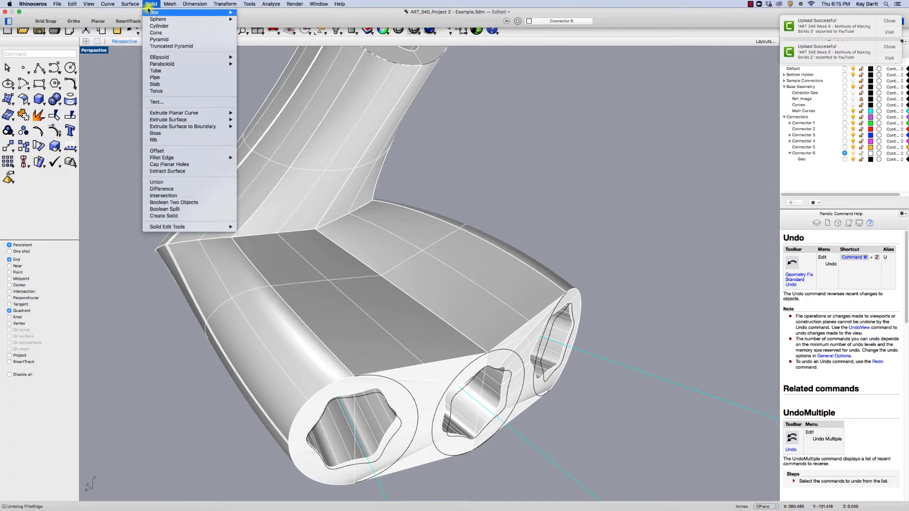
pyautogui.moveTo(214, 159)
pyautogui.click(253, 158)
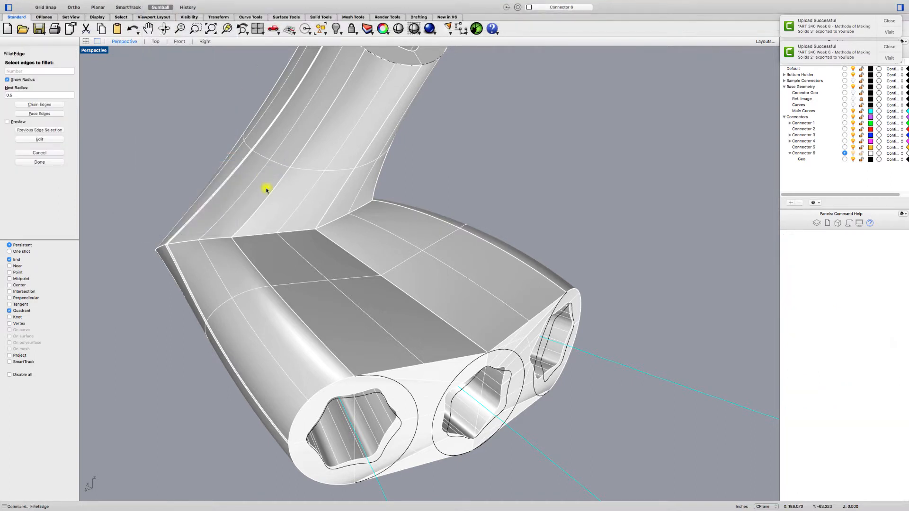
pyautogui.moveTo(266, 187); pyautogui.dragTo(265, 208, button='right')
pyautogui.scroll(3, 257, 255)
pyautogui.click(266, 260)
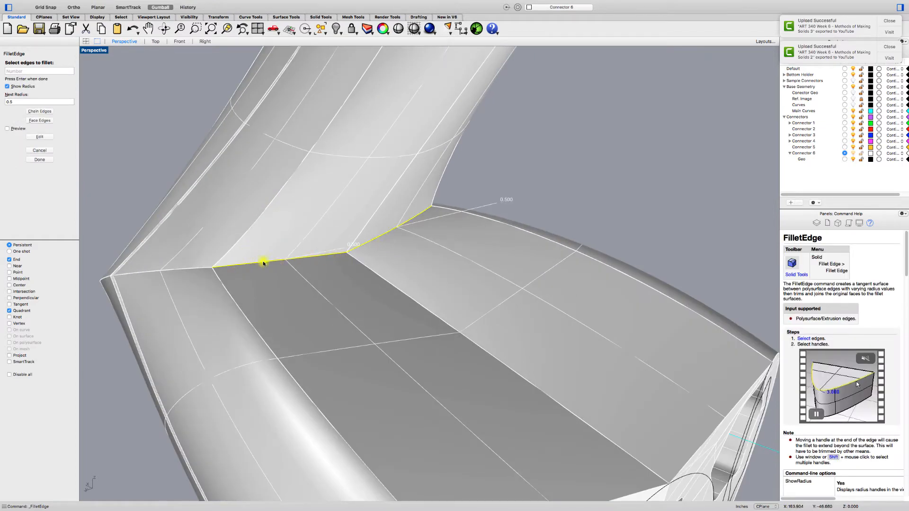
pyautogui.press('Return')
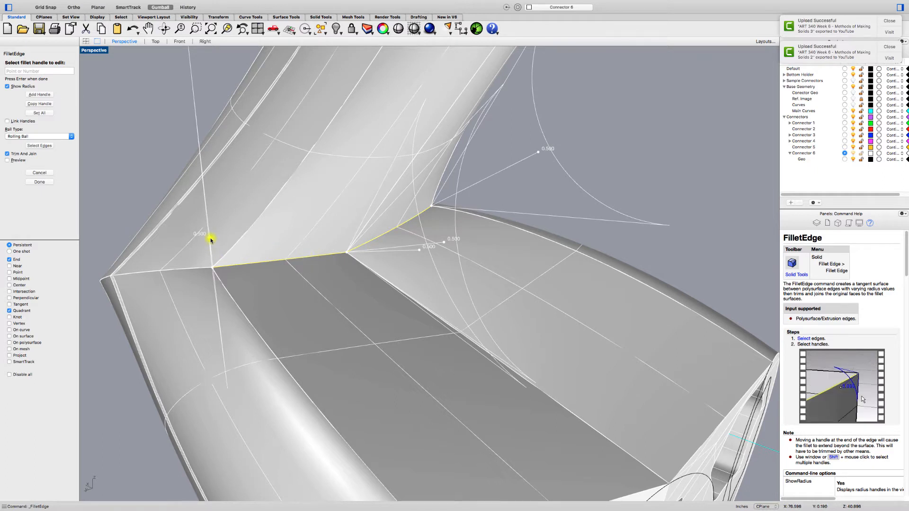
# Relocate the fillet handle slightly inward from the outer end of one seam edge, entering .1 for the handle location
pyautogui.click(215, 268)
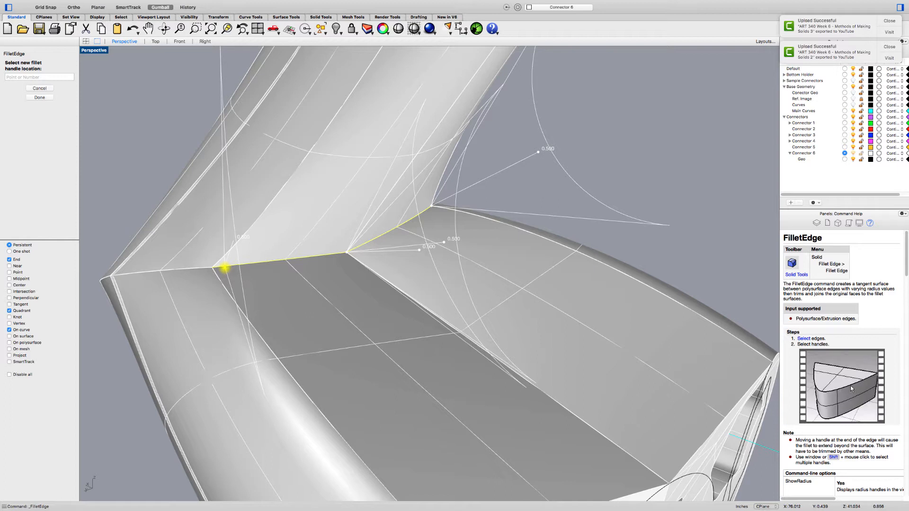
pyautogui.write('.1')
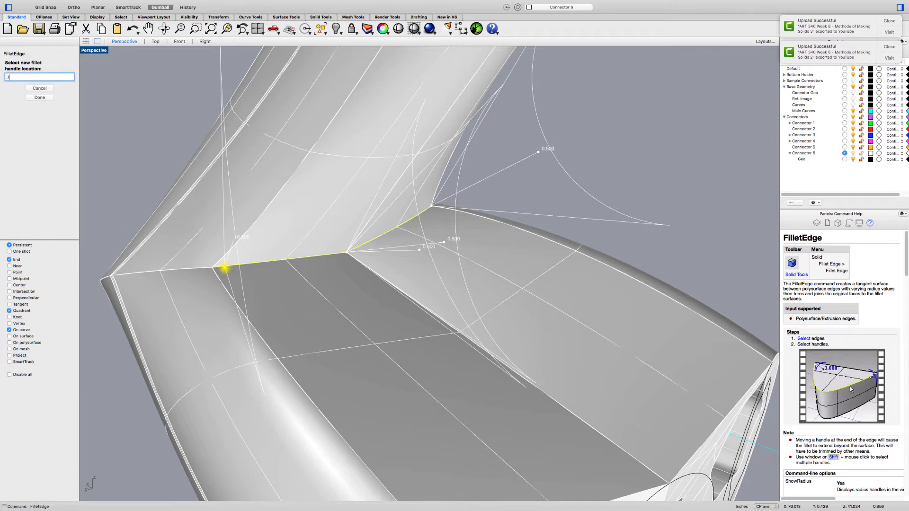
pyautogui.press('Return')
pyautogui.scroll(2, 225, 267)
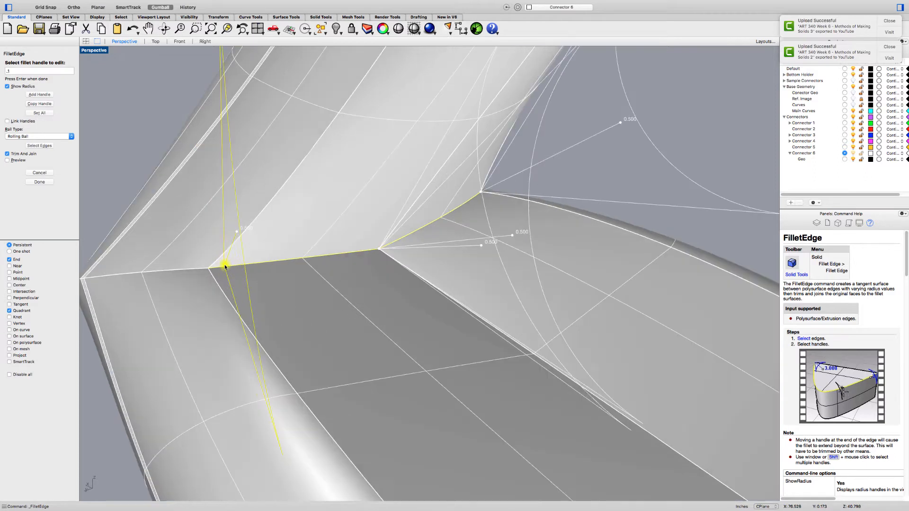
# Try to set the radius of the inward-shifted fillet handle to 0
pyautogui.click(237, 233)
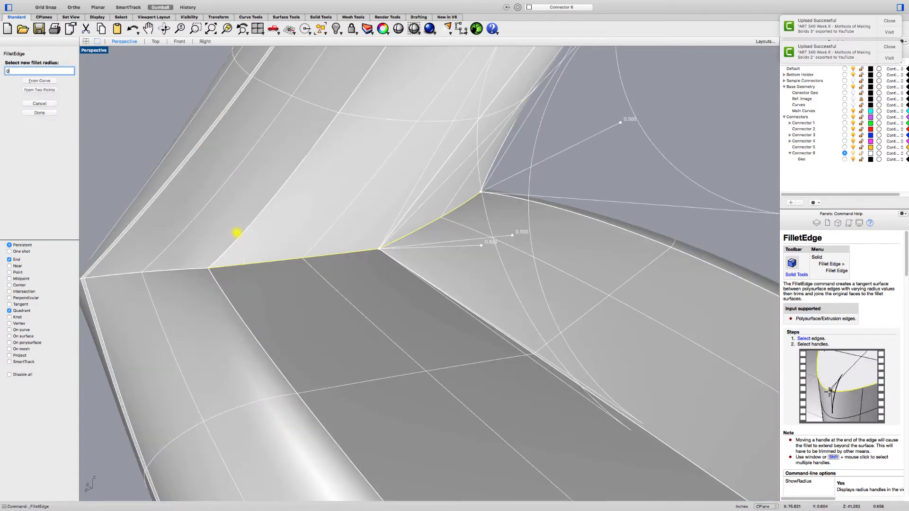
pyautogui.click(237, 243)
pyautogui.click(238, 234)
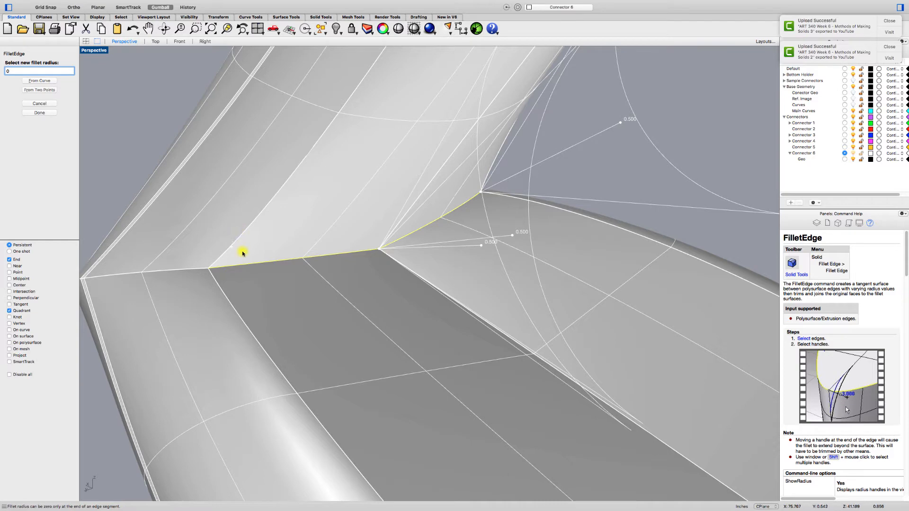
pyautogui.press('Return')
pyautogui.click(238, 235)
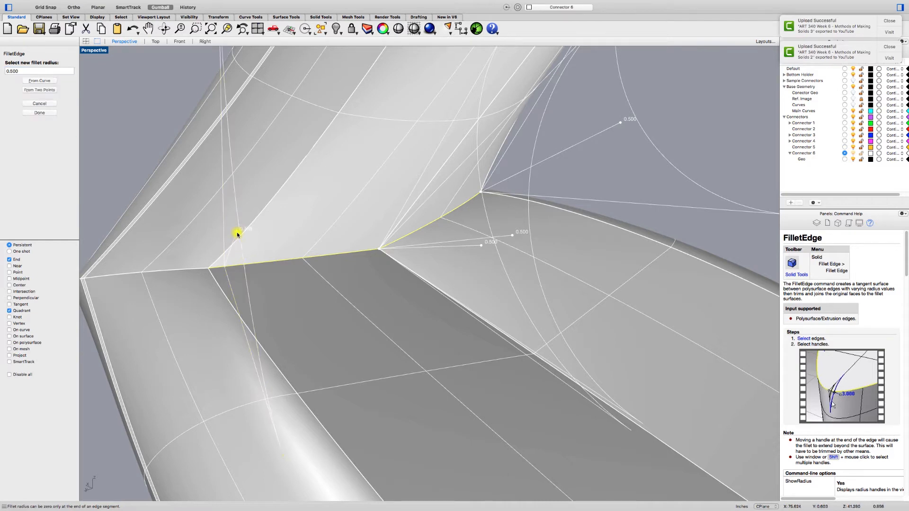
pyautogui.press('Return')
pyautogui.moveTo(237, 233); pyautogui.dragTo(259, 246, button='right')
pyautogui.click(461, 235)
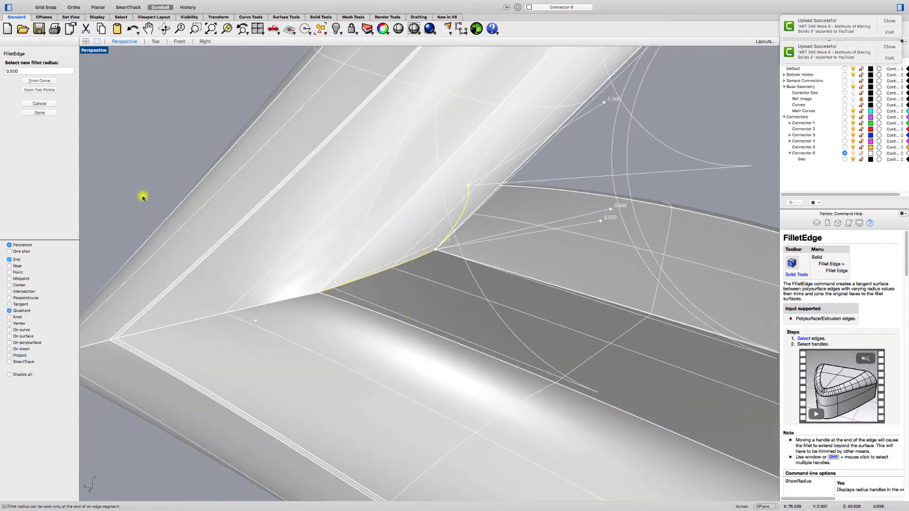
pyautogui.moveTo(19, 71); pyautogui.dragTo(1, 71)
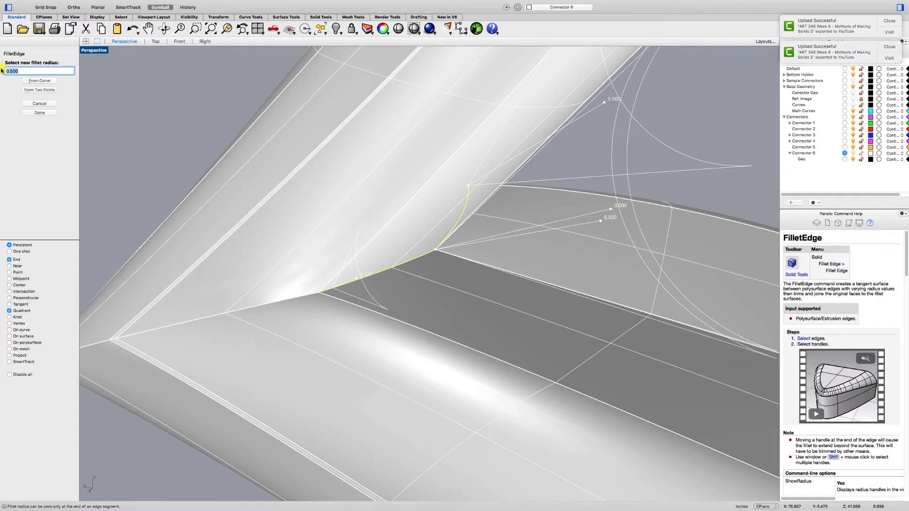
pyautogui.write('0')
pyautogui.click(31, 113)
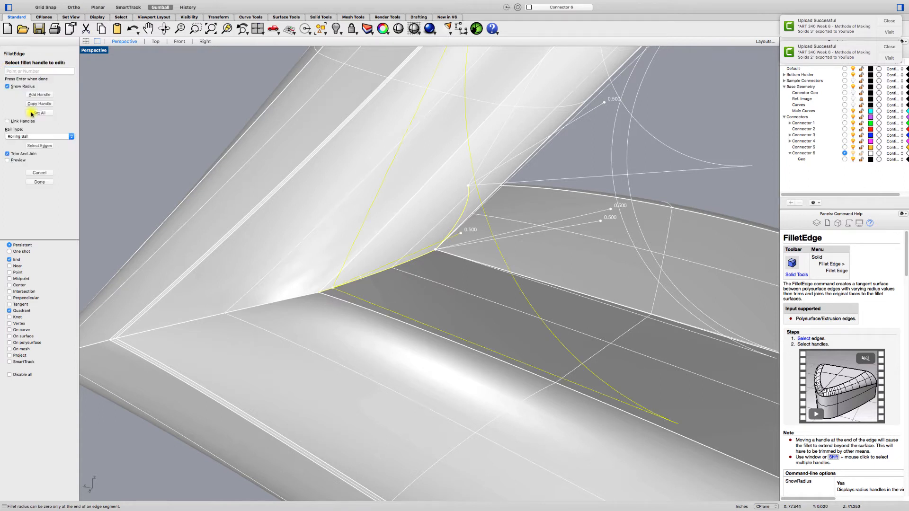
# Set that handle's fillet radius to 0 and place the handle exactly on the seam edge's outer endpoint
pyautogui.moveTo(331, 293); pyautogui.dragTo(322, 291)
pyautogui.click(434, 236)
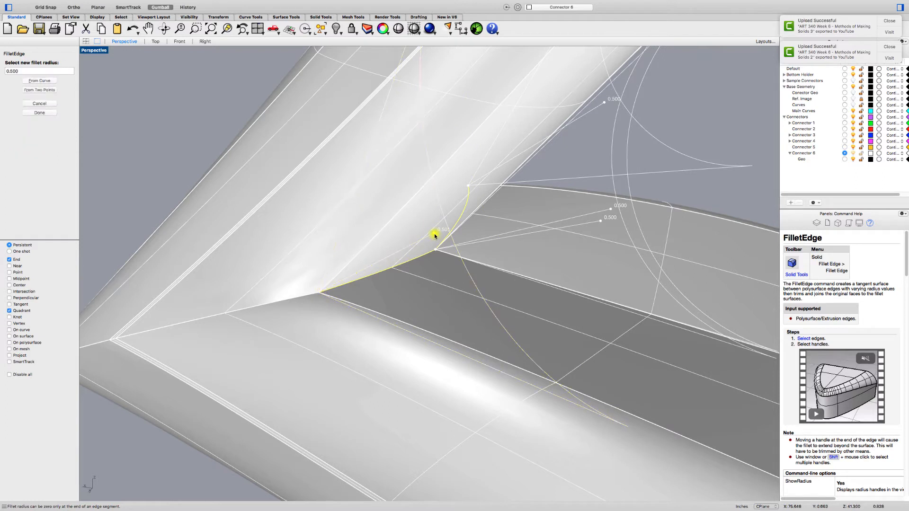
pyautogui.press('Return')
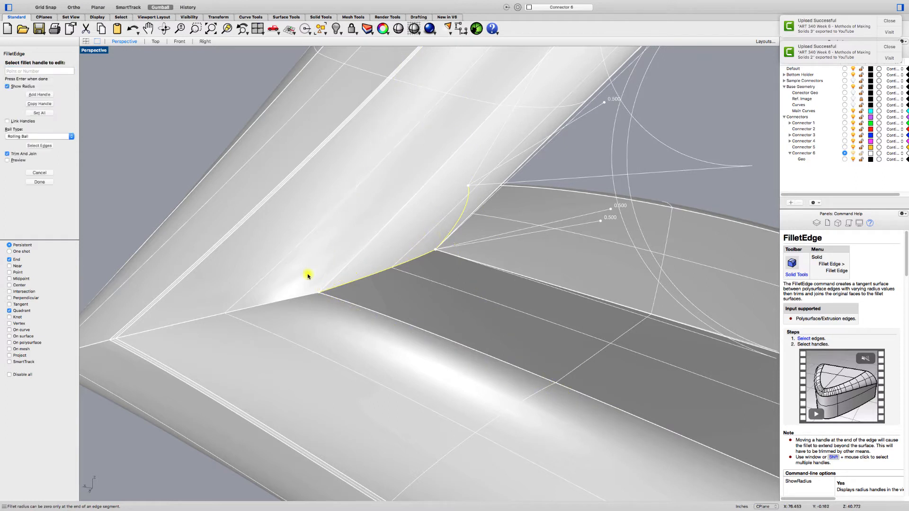
pyautogui.click(319, 294)
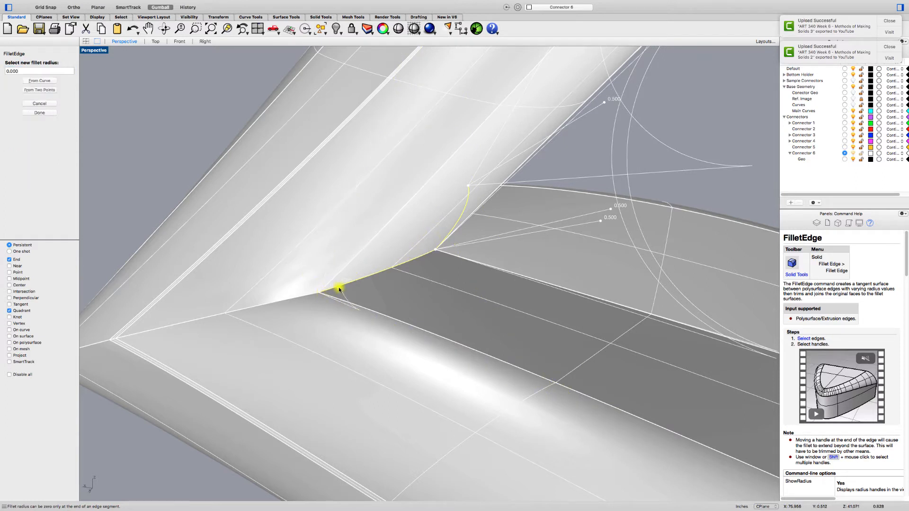
pyautogui.click(320, 292)
pyautogui.click(318, 292)
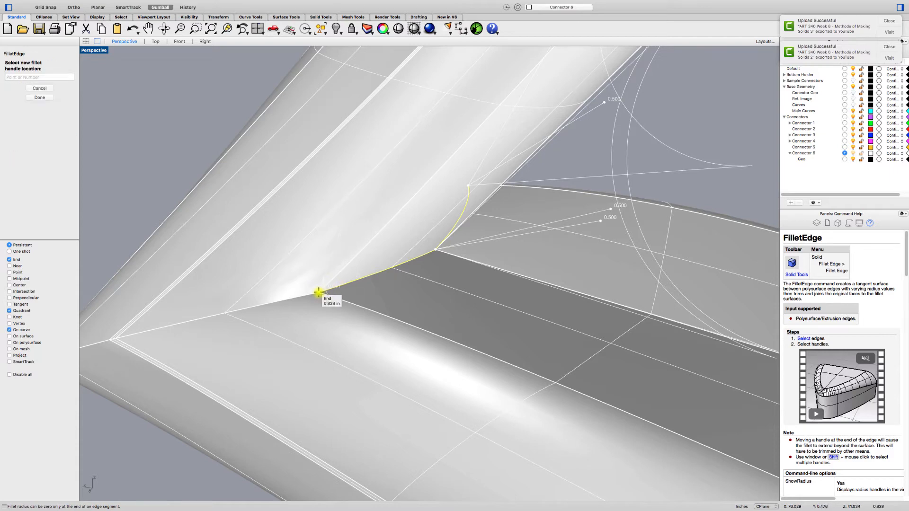
pyautogui.click(319, 292)
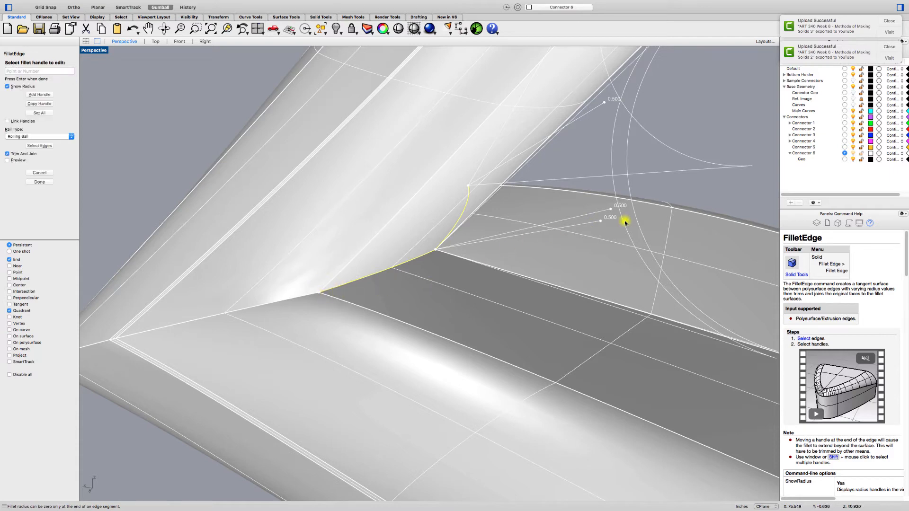
# Set the fillet radius to 0 at the outer end of the opposite seam edge
pyautogui.moveTo(624, 222); pyautogui.dragTo(542, 242, button='right')
pyautogui.click(568, 200)
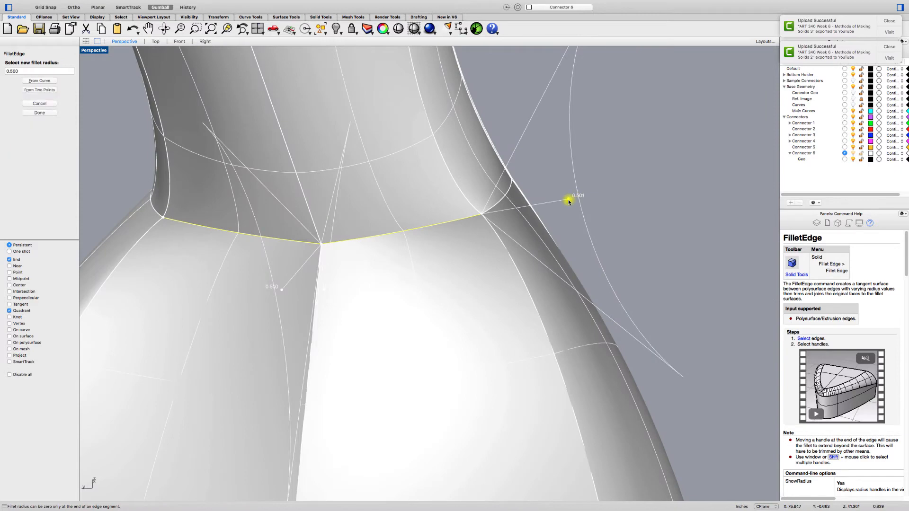
pyautogui.click(568, 200)
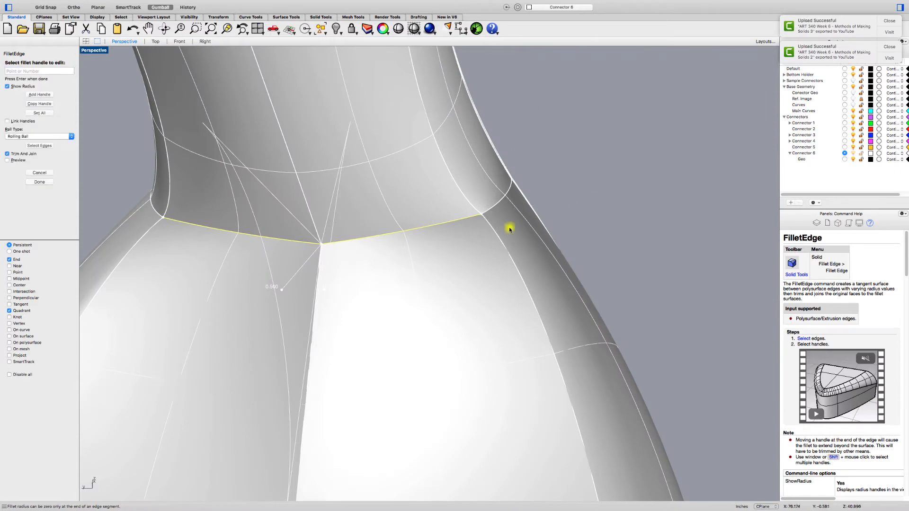
# Set both fillet handles at the middle corner between the seam edges to radius 0.4 and apply the fillet
pyautogui.moveTo(509, 228); pyautogui.dragTo(357, 283, button='right')
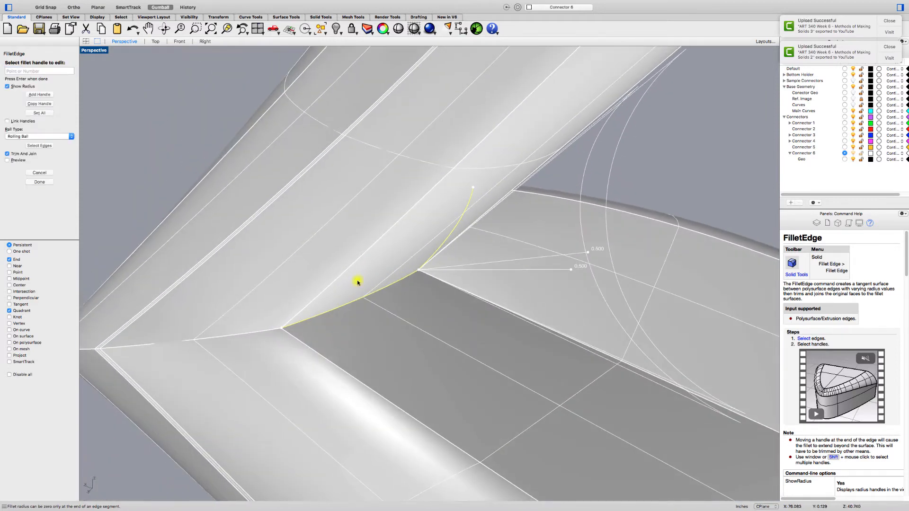
pyautogui.click(573, 272)
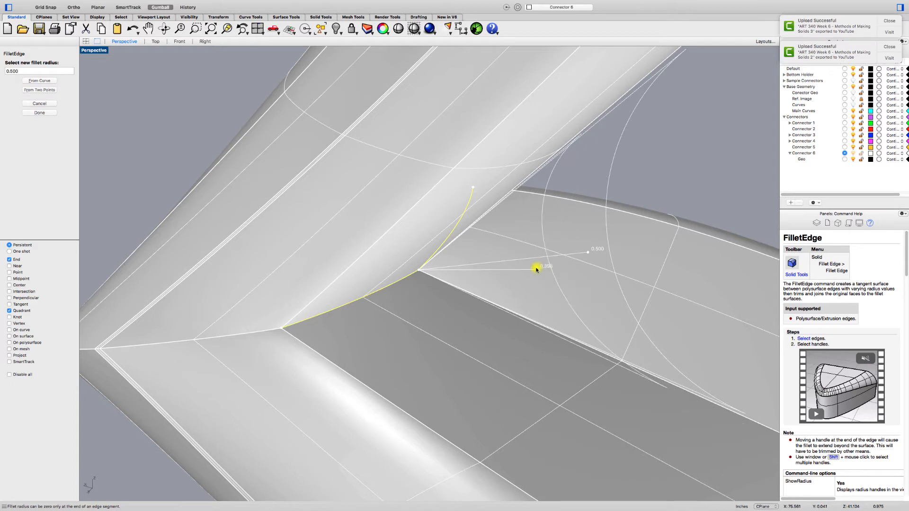
pyautogui.click(540, 268)
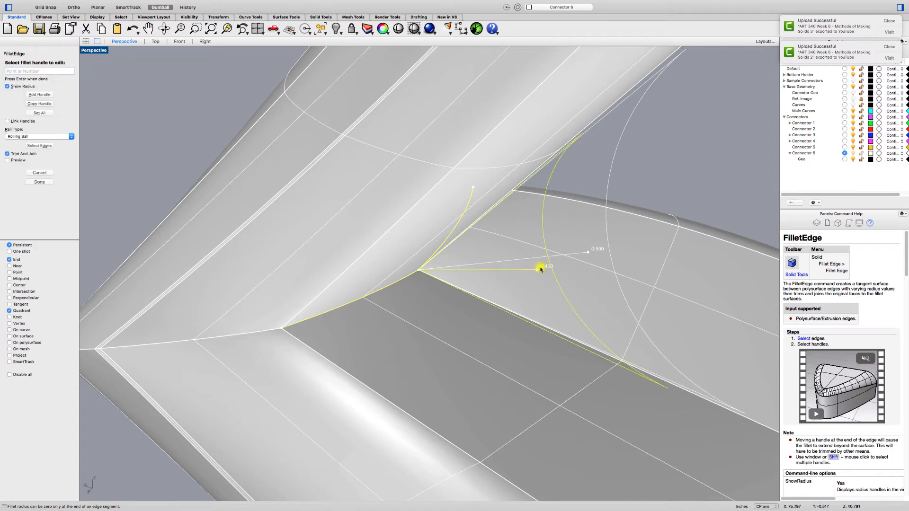
pyautogui.click(588, 253)
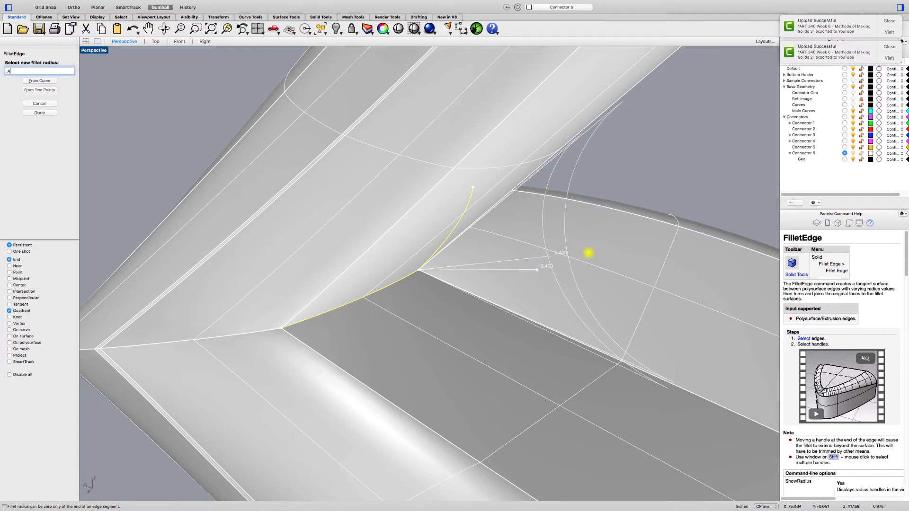
pyautogui.click(588, 253)
pyautogui.moveTo(588, 254); pyautogui.dragTo(359, 279, button='right')
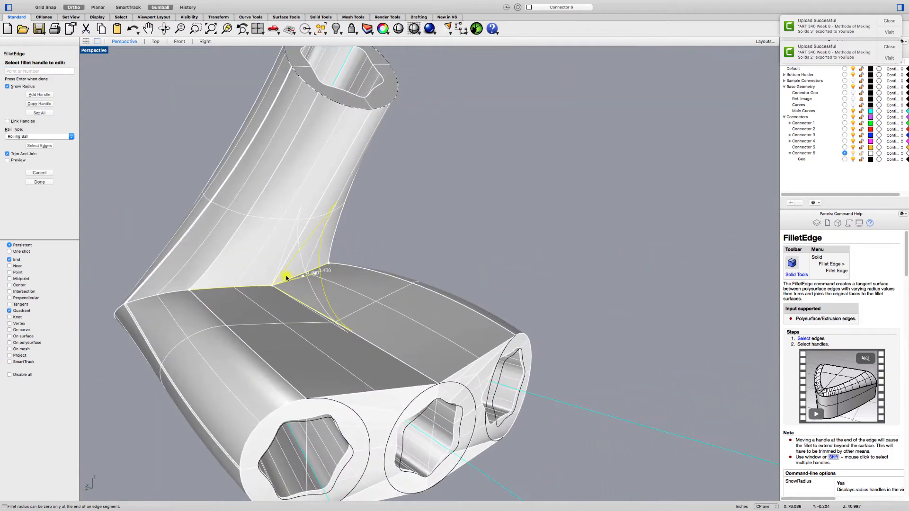
pyautogui.press('Return')
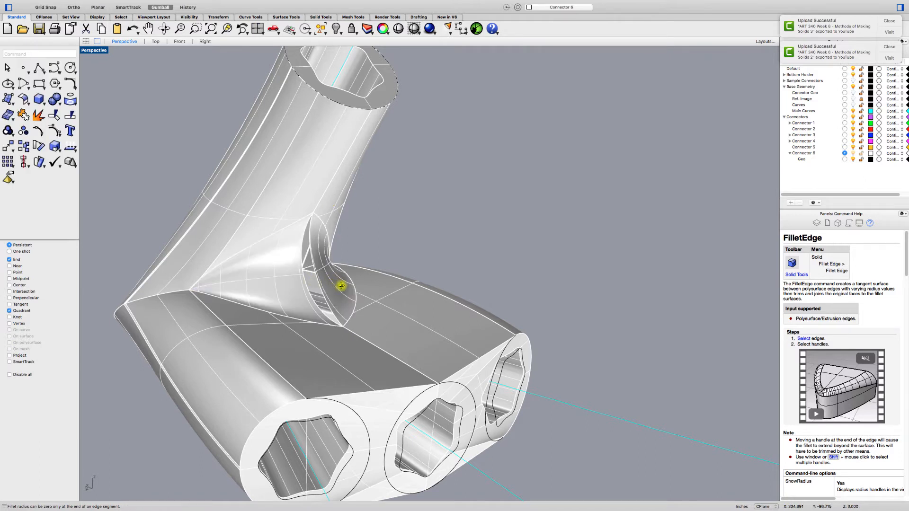
# Inspect the fillet's tapered points and the open gap at the middle corner, then undo the fillet
pyautogui.moveTo(341, 282); pyautogui.dragTo(356, 282, button='right')
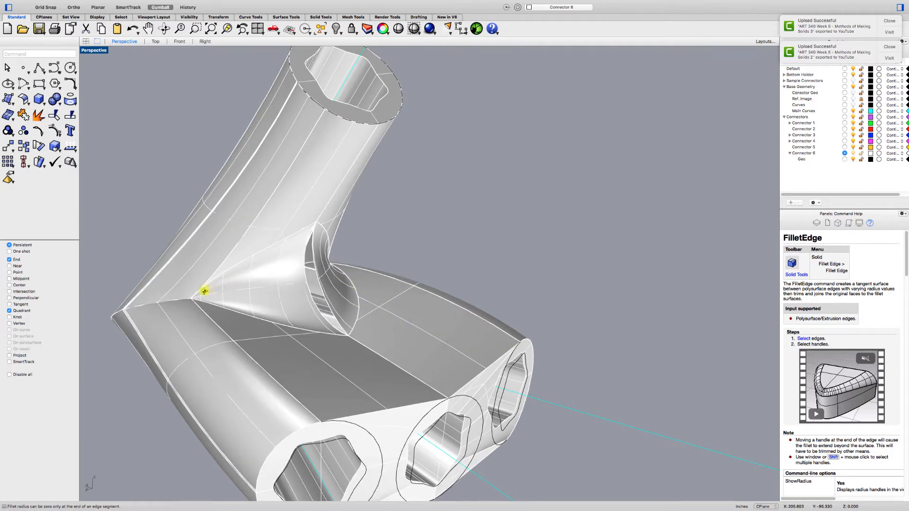
pyautogui.scroll(4, 235, 272)
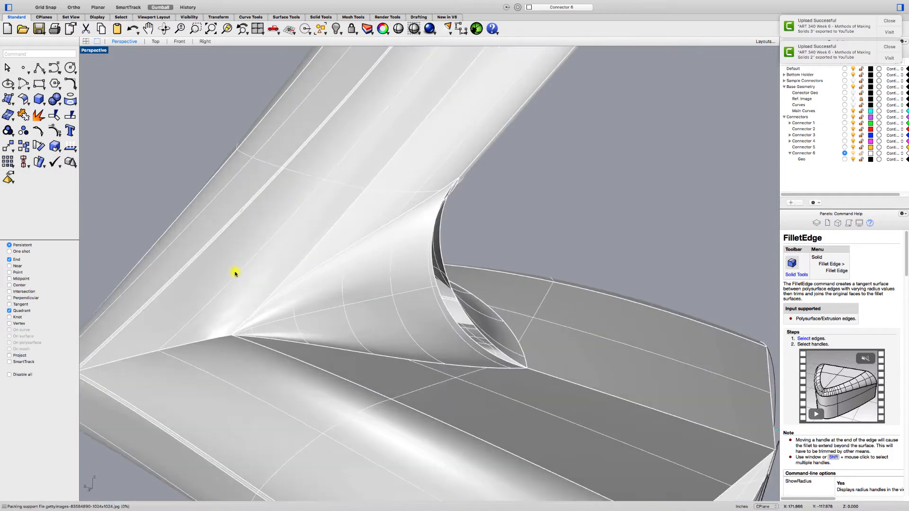
pyautogui.scroll(6, 245, 312)
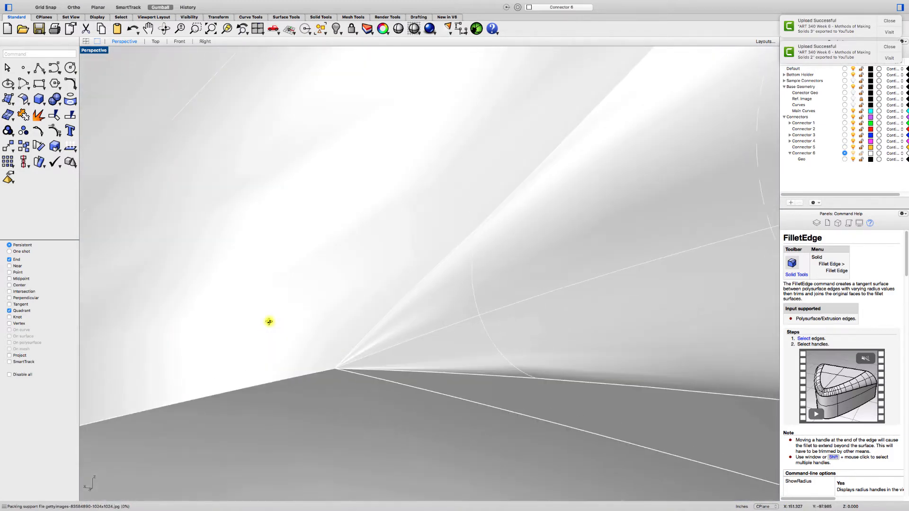
pyautogui.moveTo(269, 321); pyautogui.dragTo(264, 323, button='right')
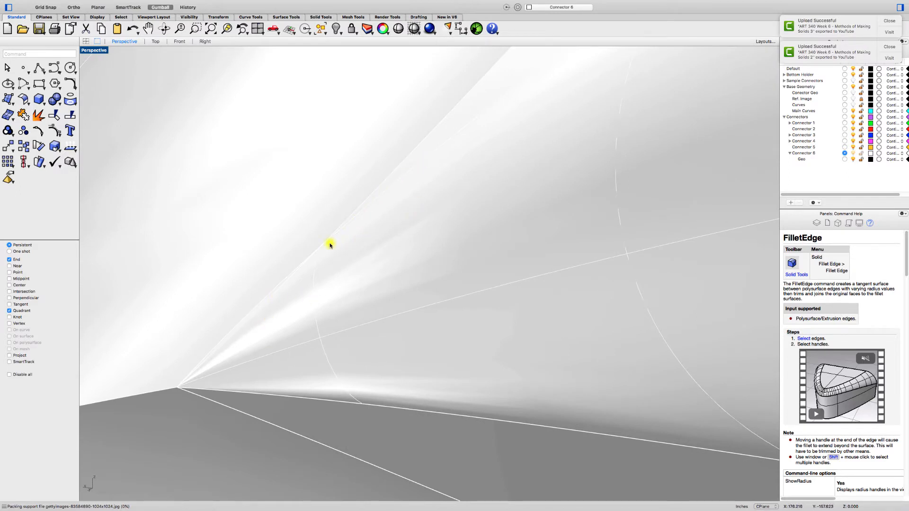
pyautogui.scroll(-10, 316, 262)
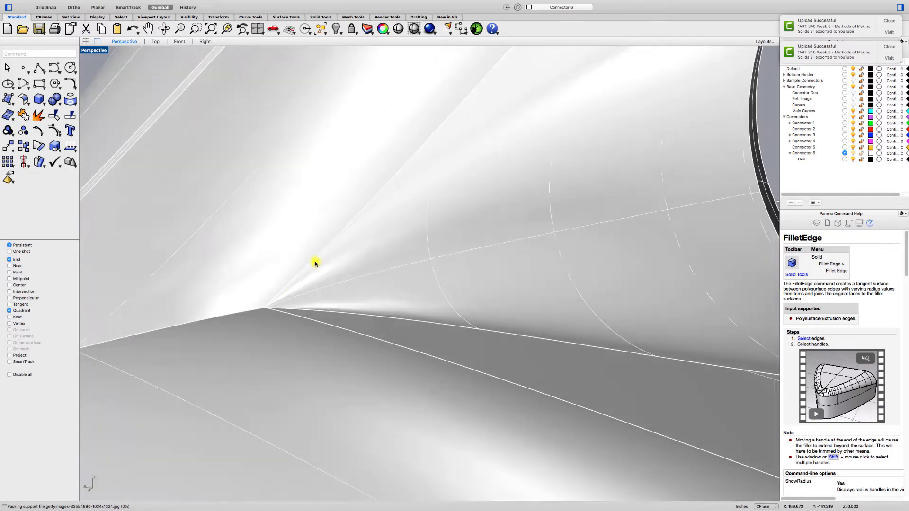
pyautogui.scroll(-5, 309, 263)
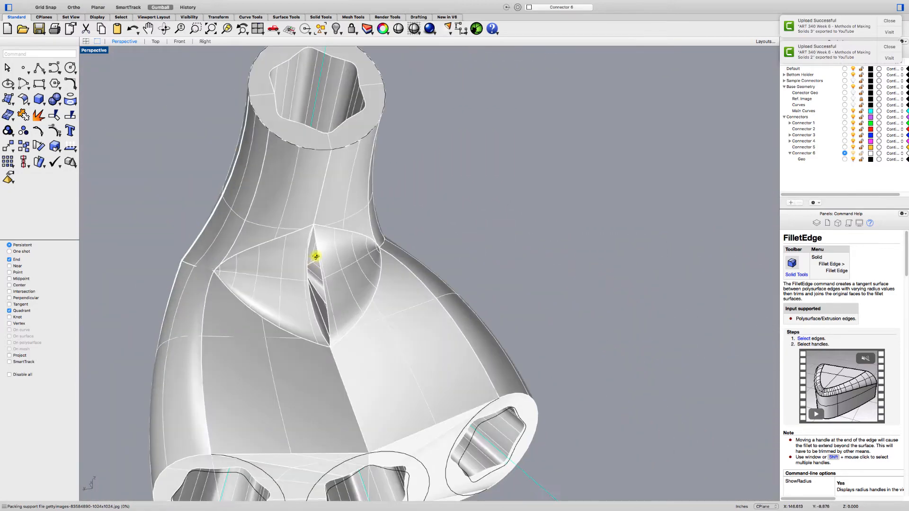
pyautogui.moveTo(314, 256); pyautogui.dragTo(334, 260, button='right')
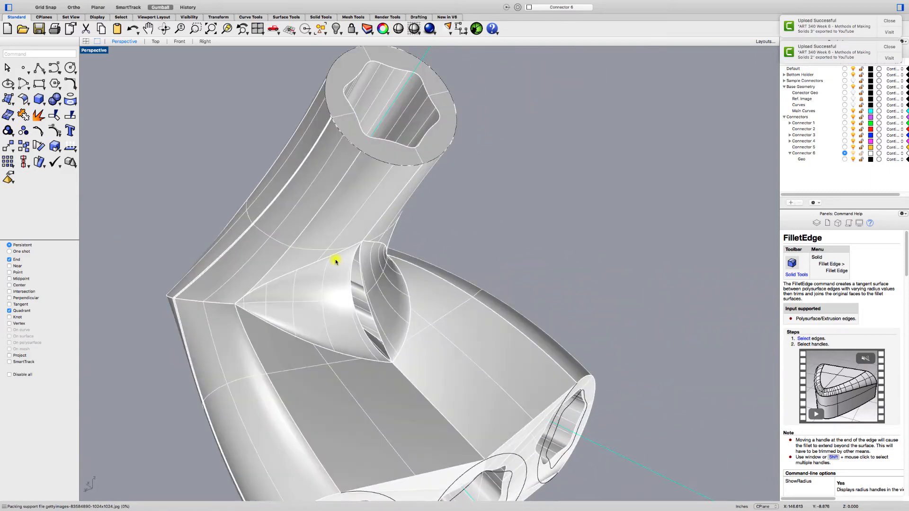
pyautogui.press('super+z')
# Examine the neighboring connector of crossing tubes, focusing on the seam where its two bent arms meet
pyautogui.moveTo(473, 244); pyautogui.dragTo(424, 255, button='right')
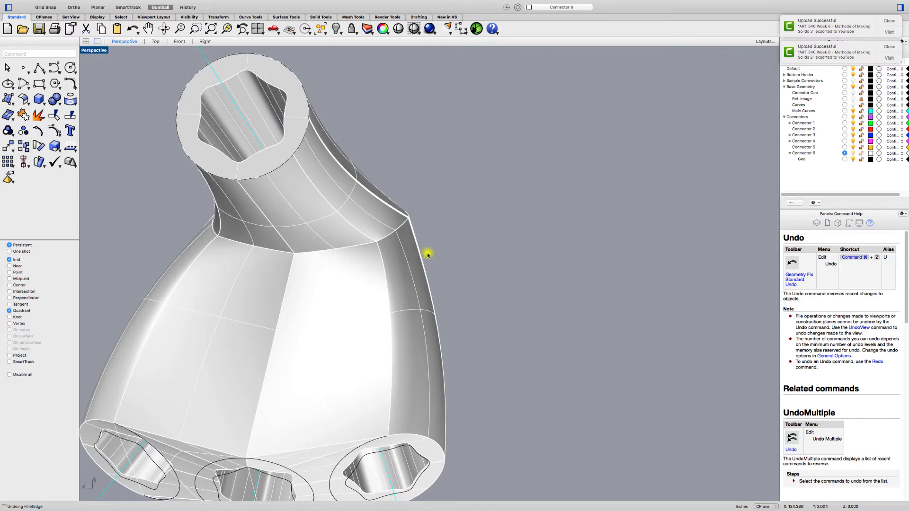
pyautogui.scroll(-10, 427, 252)
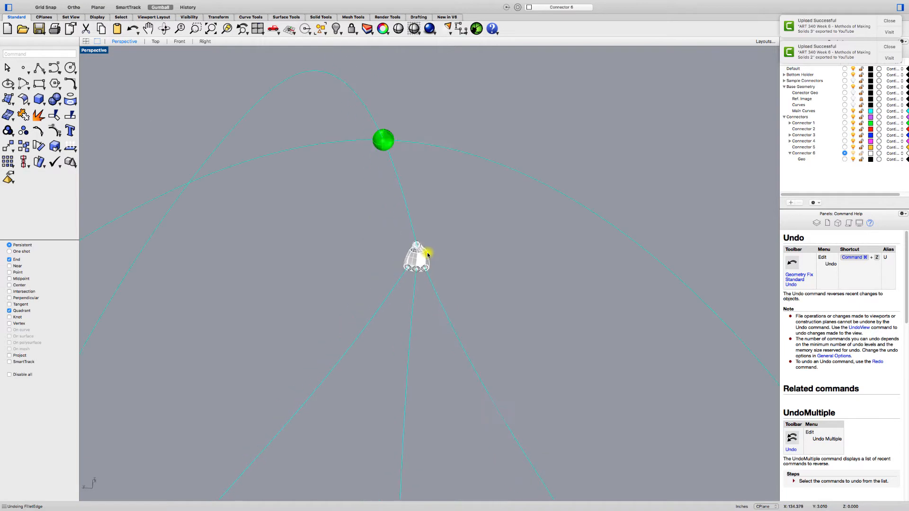
pyautogui.moveTo(456, 292); pyautogui.dragTo(405, 250, button='right')
pyautogui.scroll(5, 385, 239)
pyautogui.scroll(5, 384, 239)
pyautogui.scroll(-5, 398, 237)
pyautogui.scroll(2, 411, 228)
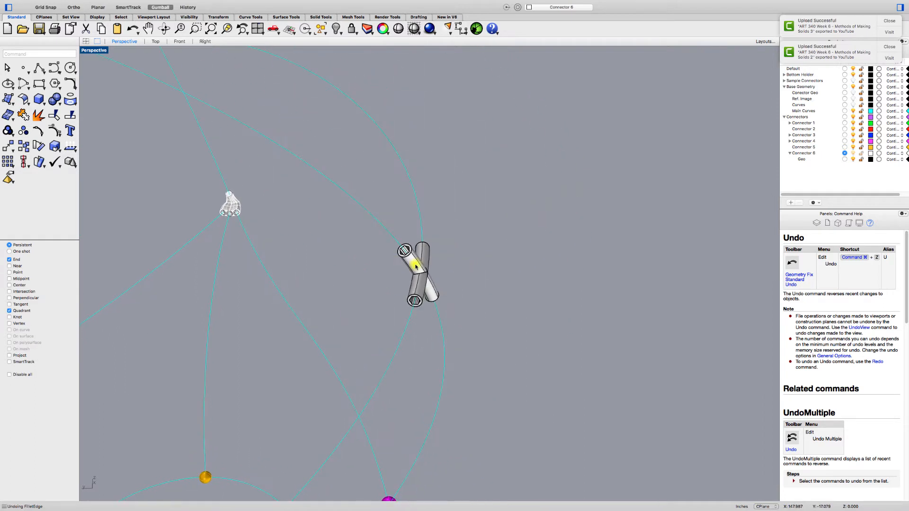
pyautogui.scroll(2, 409, 264)
pyautogui.scroll(3, 408, 264)
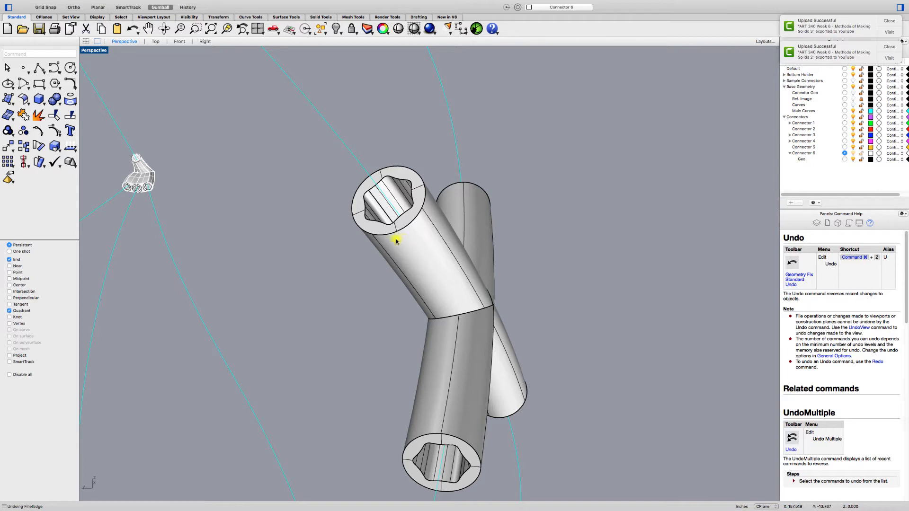
pyautogui.moveTo(397, 243); pyautogui.dragTo(457, 256, button='right')
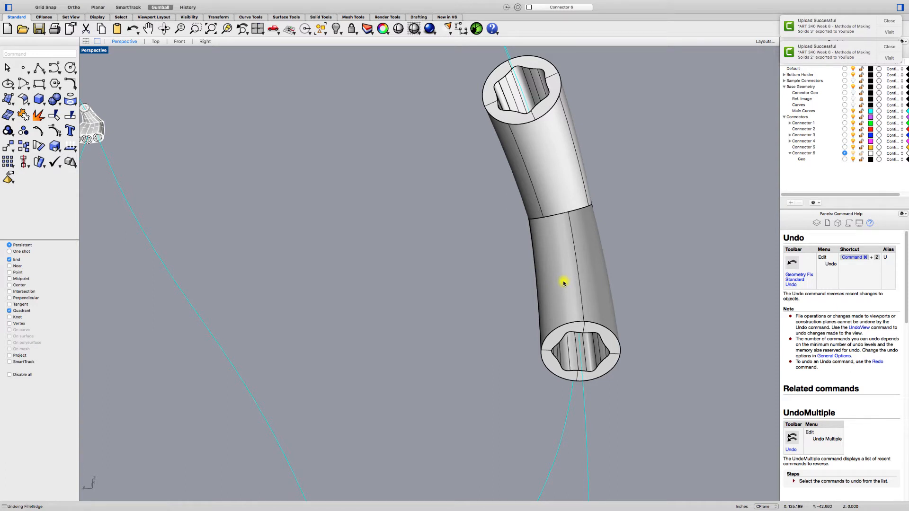
pyautogui.moveTo(89, 3)
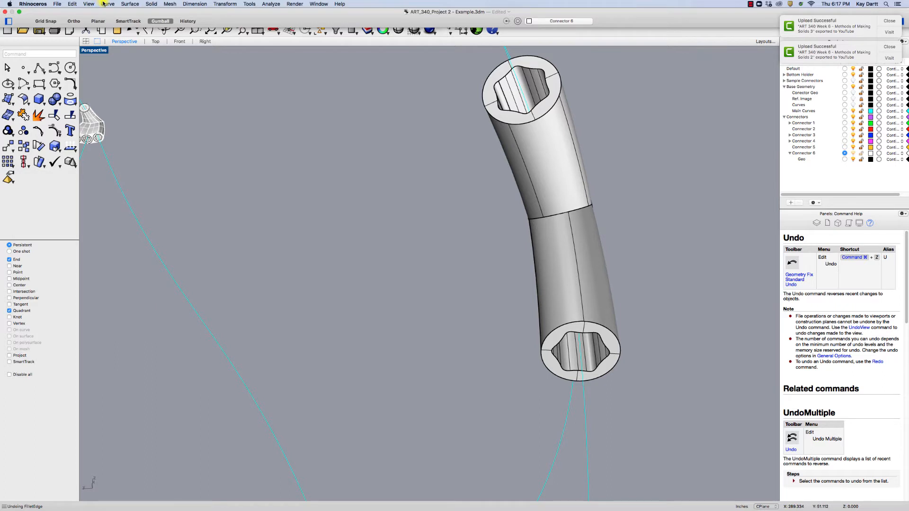
# Extract a lengthwise isocurve from the outer surface of the crossing-tube connector's darker arm, next to the seam
pyautogui.click(107, 3)
pyautogui.moveTo(148, 216)
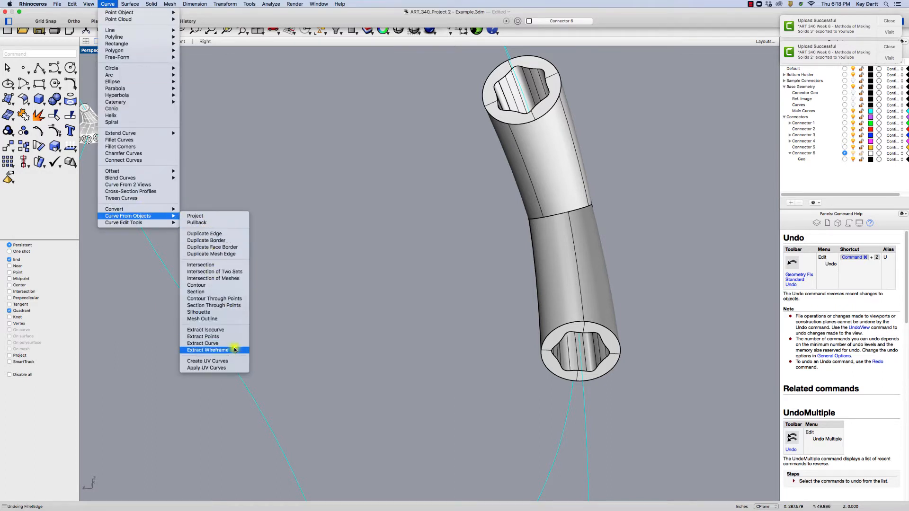
pyautogui.click(227, 330)
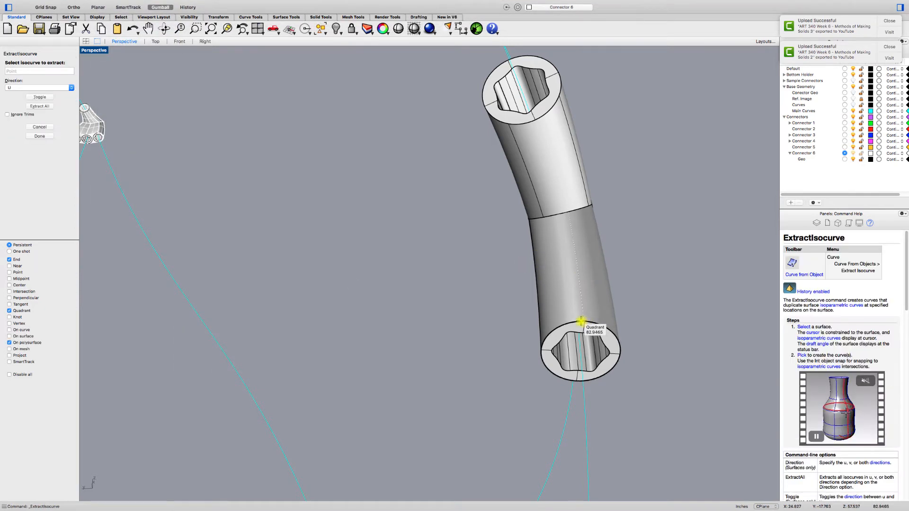
pyautogui.scroll(-10, 575, 313)
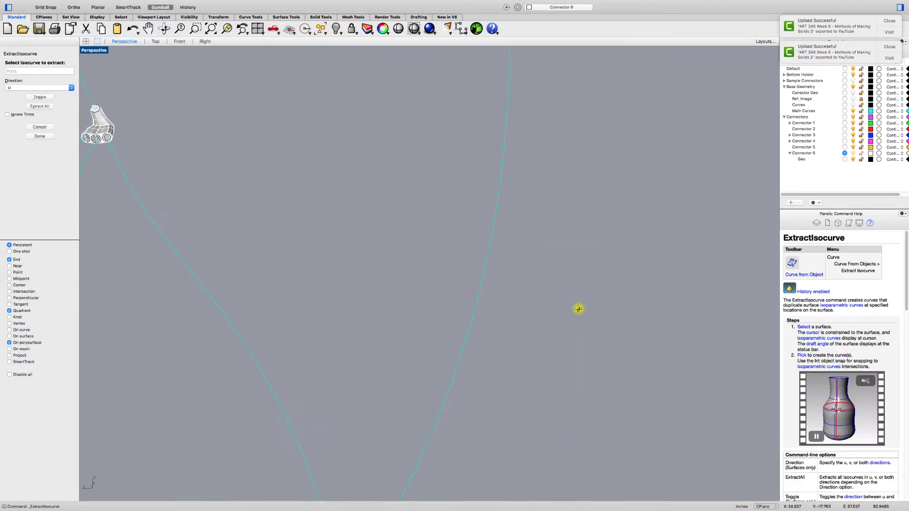
pyautogui.scroll(5, 547, 179)
pyautogui.scroll(-5, 547, 178)
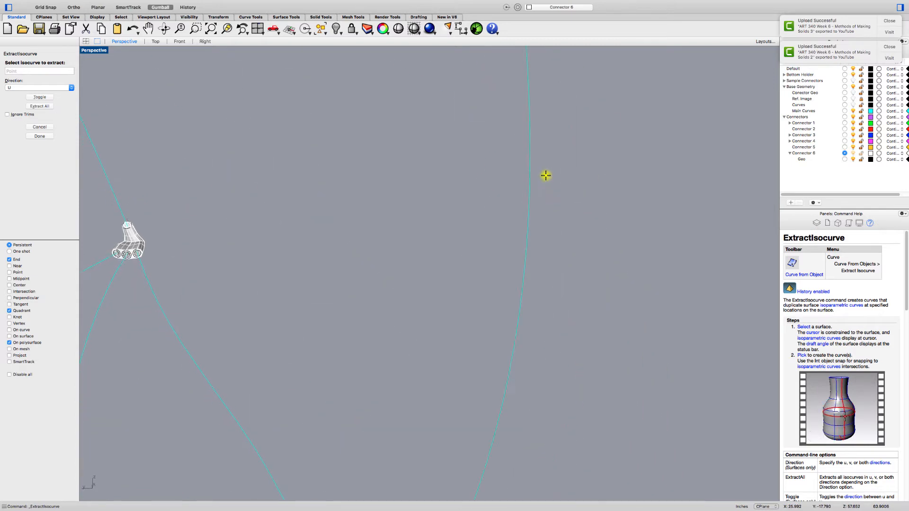
pyautogui.scroll(6, 546, 176)
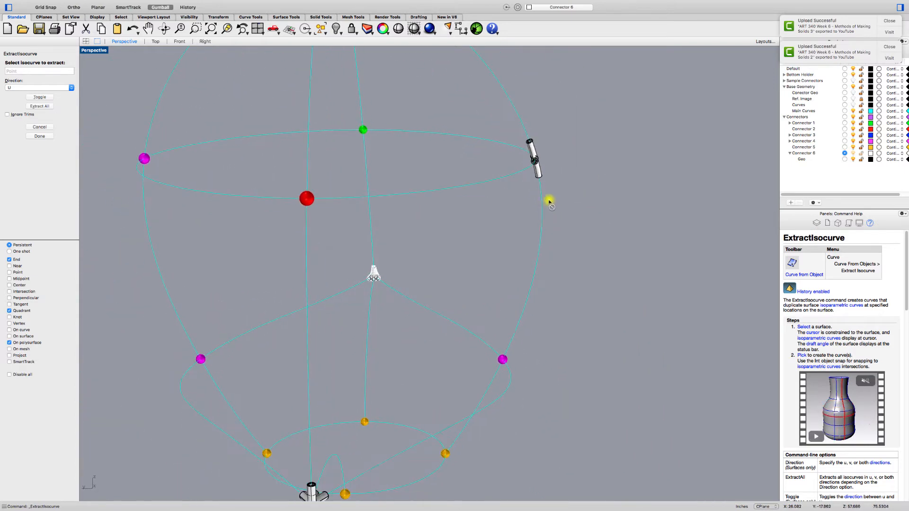
pyautogui.scroll(5, 535, 161)
pyautogui.scroll(-3, 535, 159)
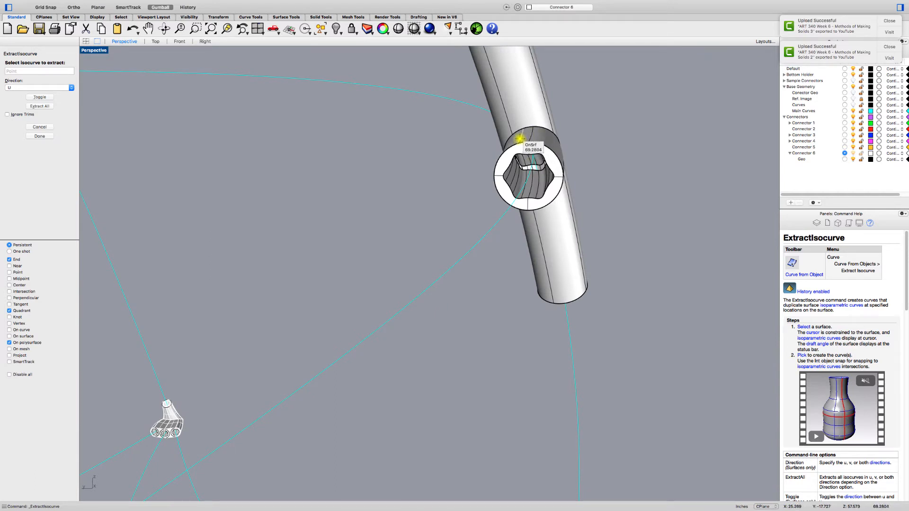
pyautogui.click(520, 138)
pyautogui.press('Return')
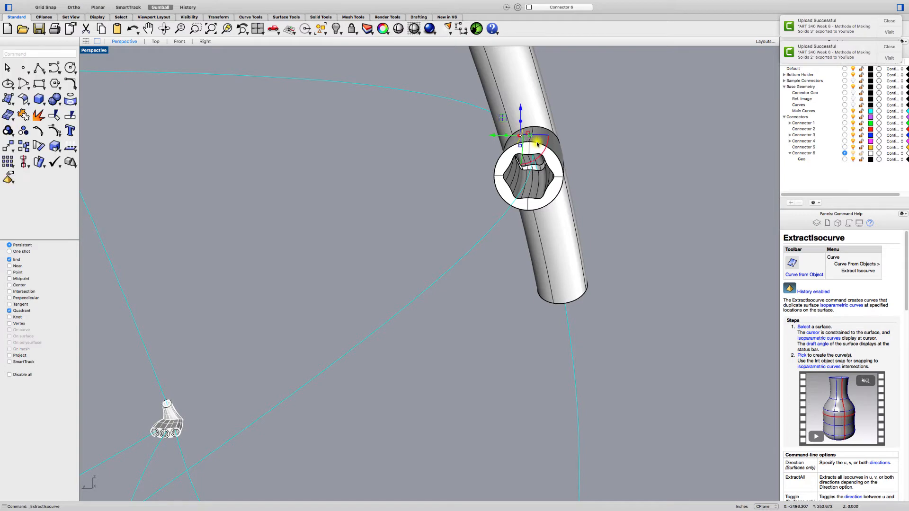
pyautogui.scroll(-5, 537, 143)
pyautogui.moveTo(537, 143); pyautogui.dragTo(543, 141, button='right')
pyautogui.click(542, 182)
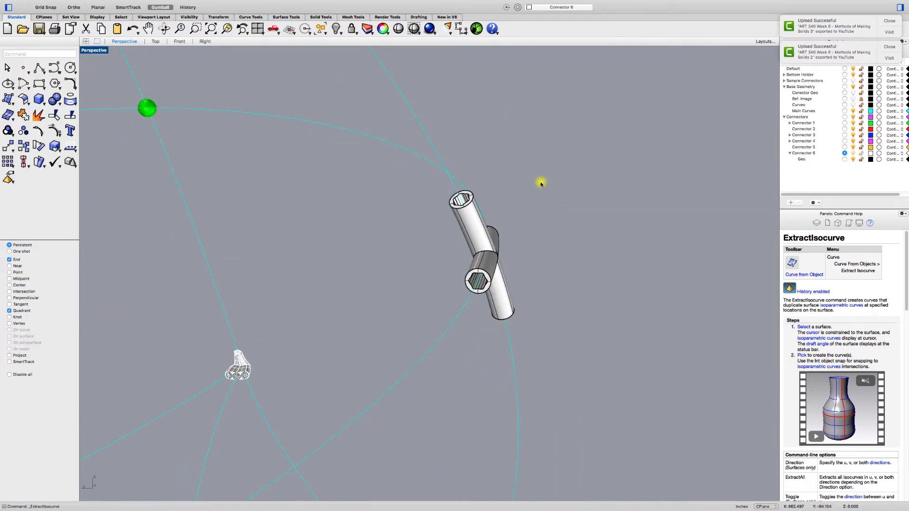
# Make the Geo sublayer of Connector 4 current and move the extracted isocurve onto that layer
pyautogui.scroll(5, 470, 254)
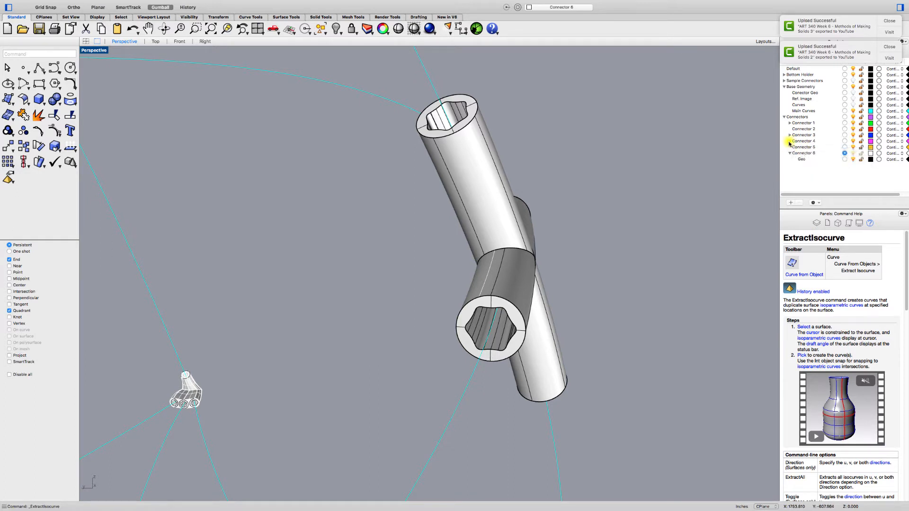
pyautogui.click(789, 142)
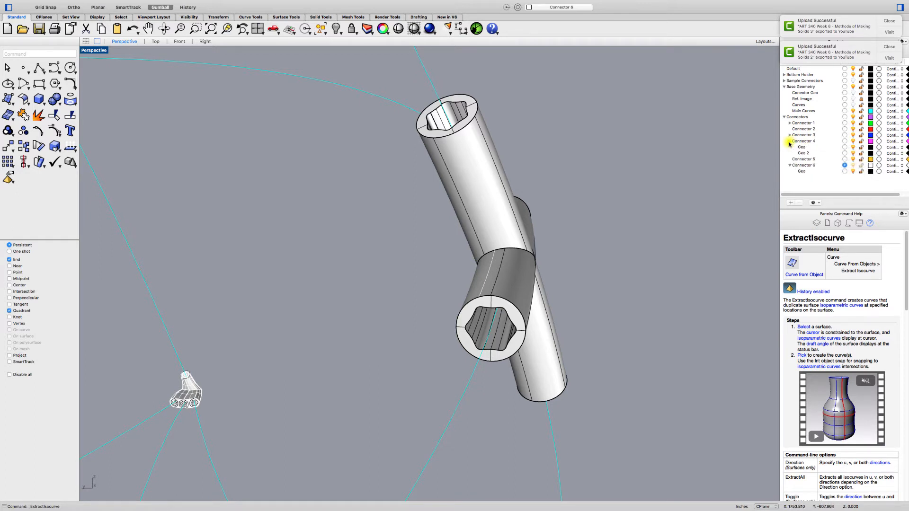
pyautogui.click(845, 148)
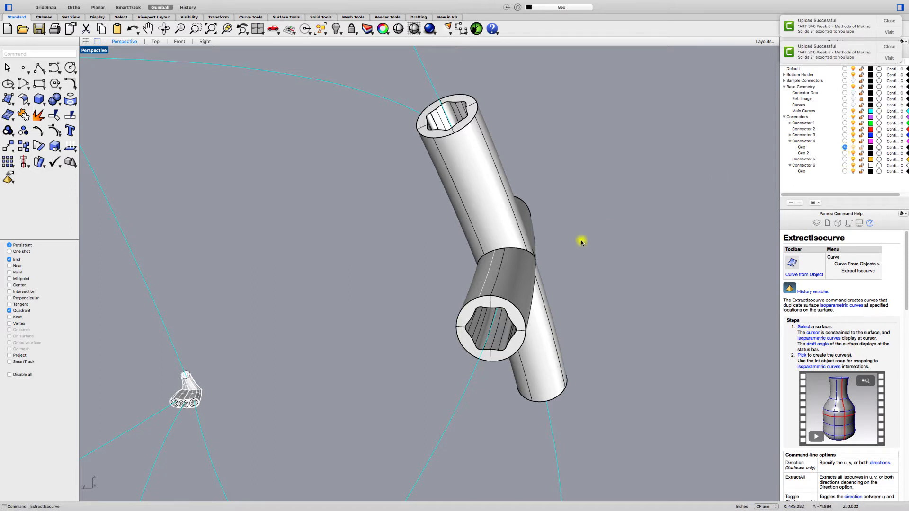
pyautogui.click(487, 274)
pyautogui.click(514, 285)
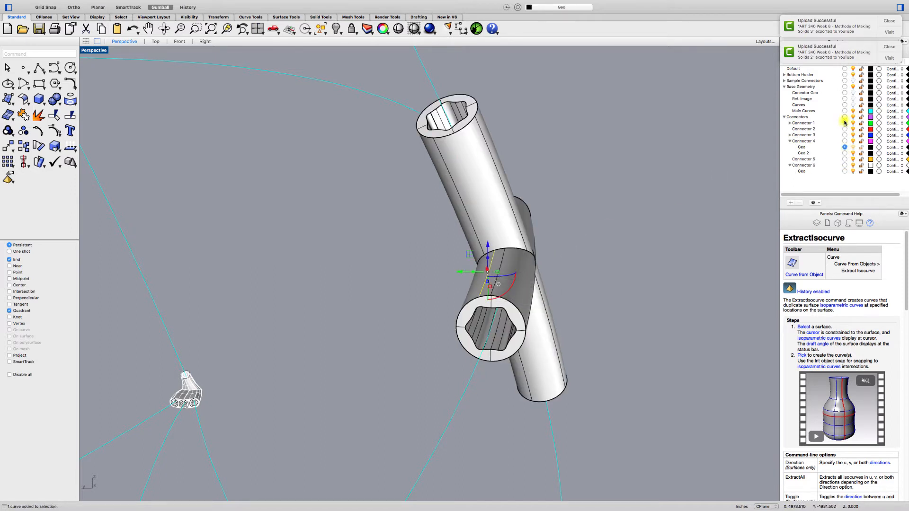
pyautogui.rightClick(806, 149)
pyautogui.rightClick(805, 149)
pyautogui.click(844, 237)
# Extract a matching isocurve along the adjoining upper arm, starting at the first isocurve's end on the seam
pyautogui.moveTo(90, 5)
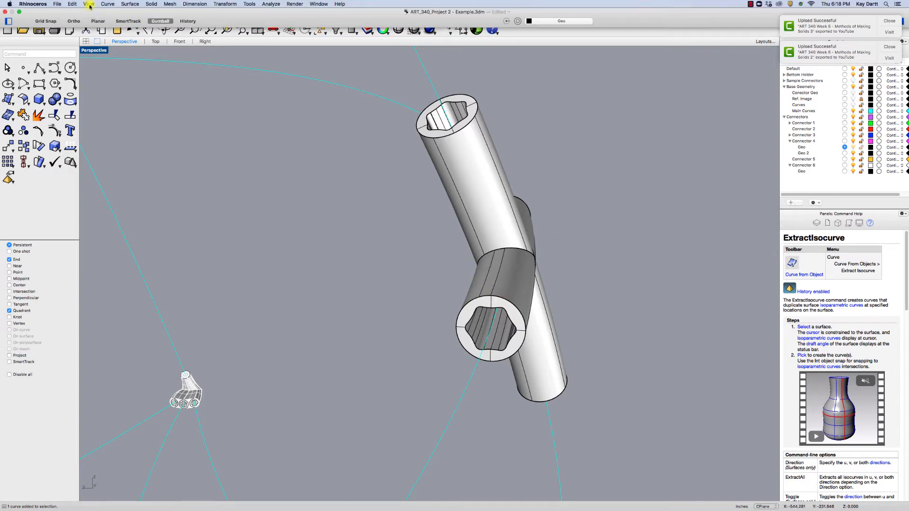
pyautogui.click(106, 4)
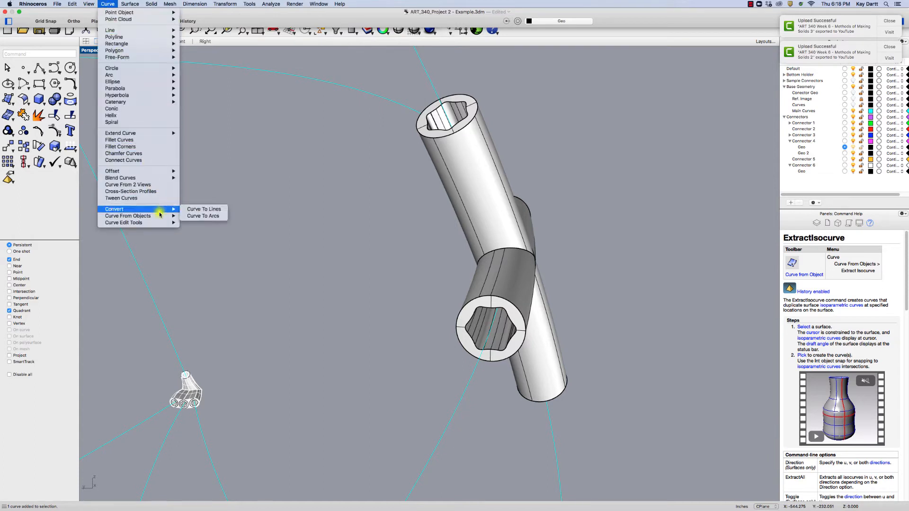
pyautogui.moveTo(160, 216)
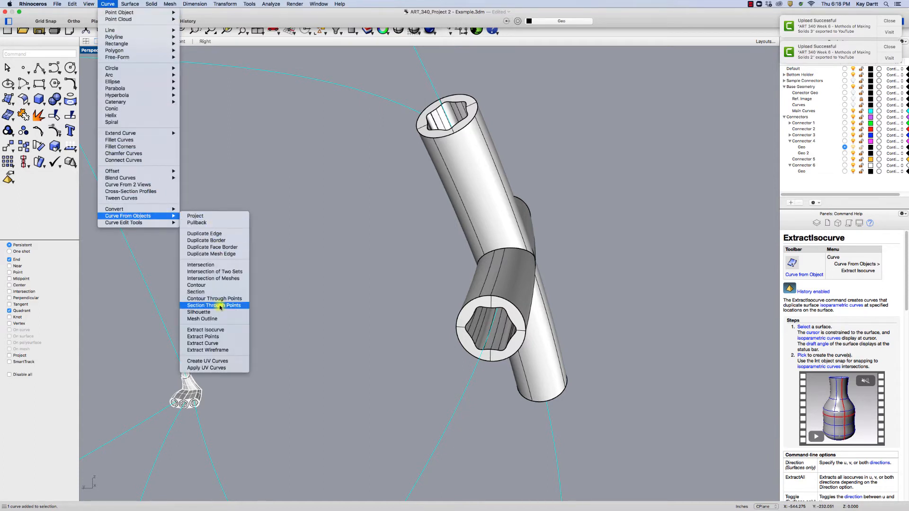
pyautogui.click(223, 330)
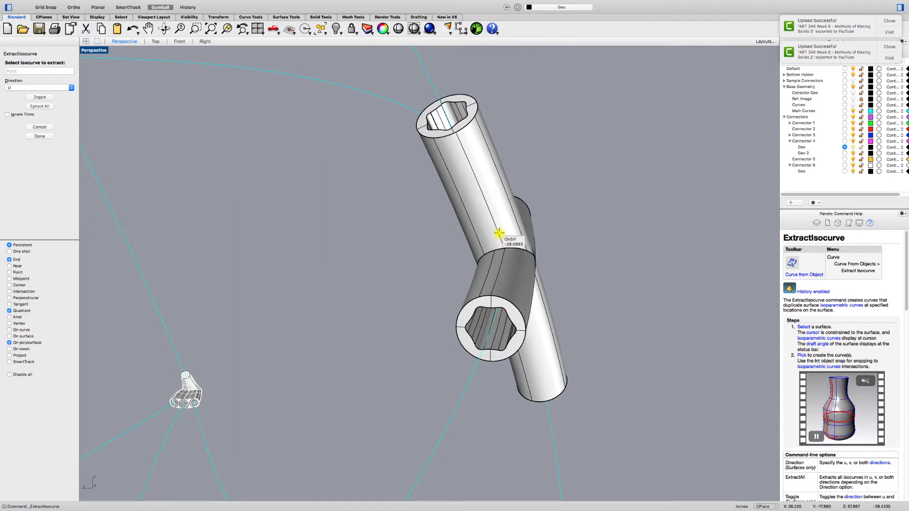
pyautogui.click(494, 249)
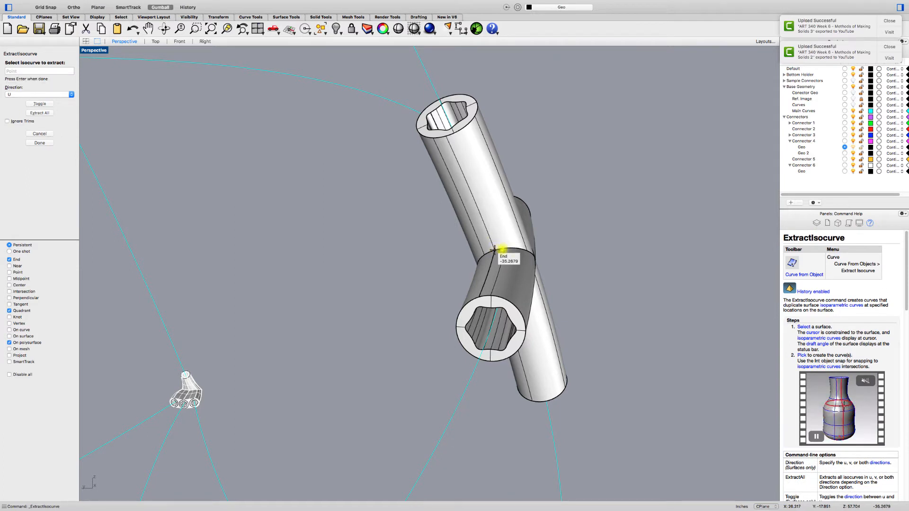
pyautogui.press('Return')
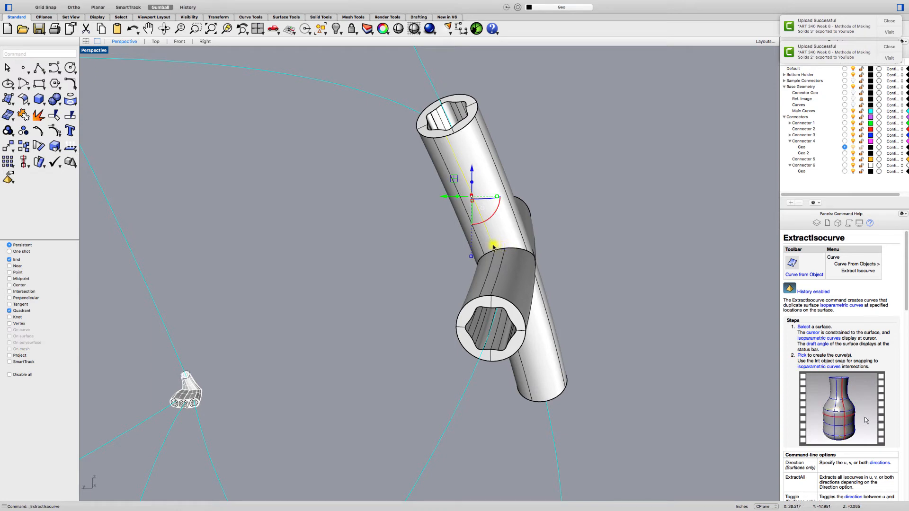
pyautogui.click(491, 258)
pyautogui.press('Escape')
pyautogui.moveTo(429, 252); pyautogui.dragTo(426, 248, button='right')
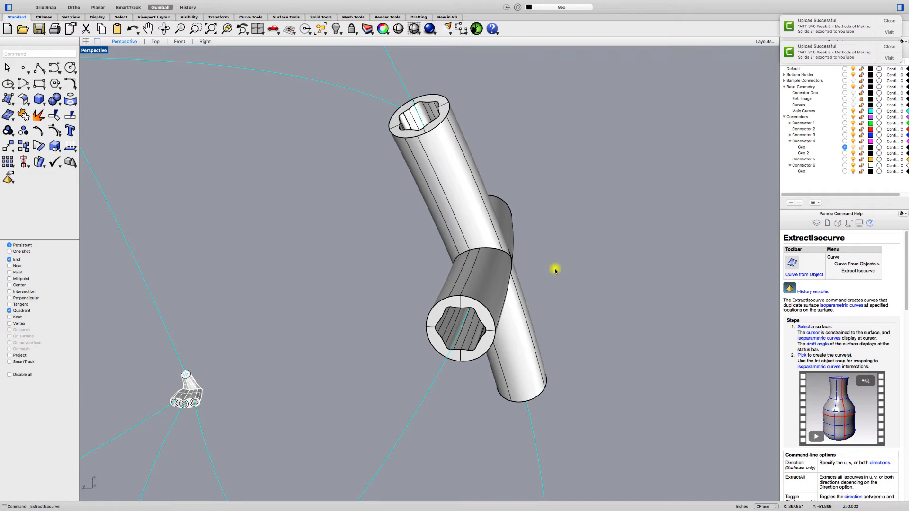
# Set a three-point construction plane with its origin where the isocurves meet, X along the upper isocurve and orientation through the lower isocurve's outer end
pyautogui.moveTo(90, 3)
pyautogui.scroll(-5, 491, 233)
pyautogui.scroll(-3, 424, 254)
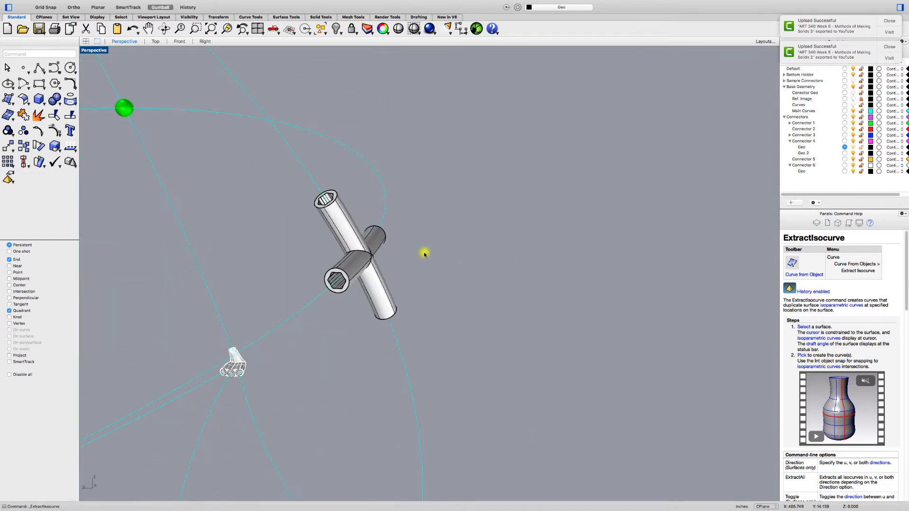
pyautogui.hscroll(-10, 387, 237)
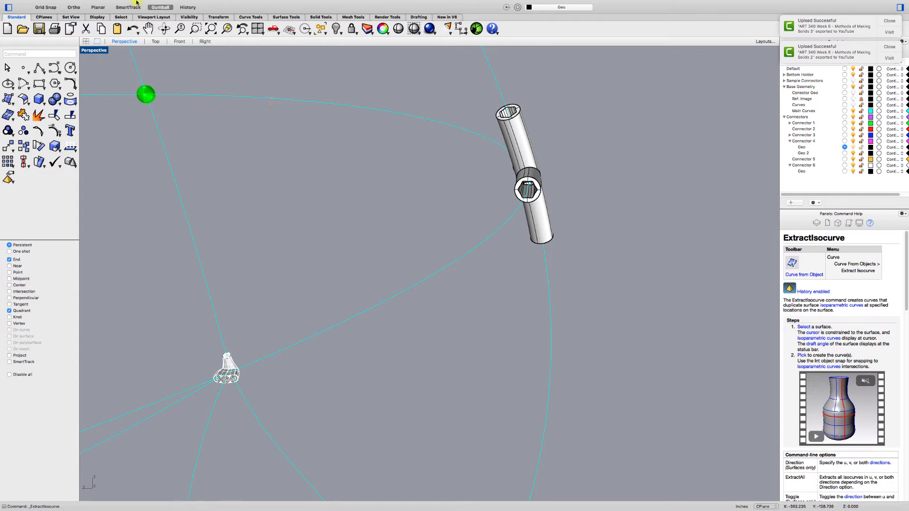
pyautogui.moveTo(137, 3)
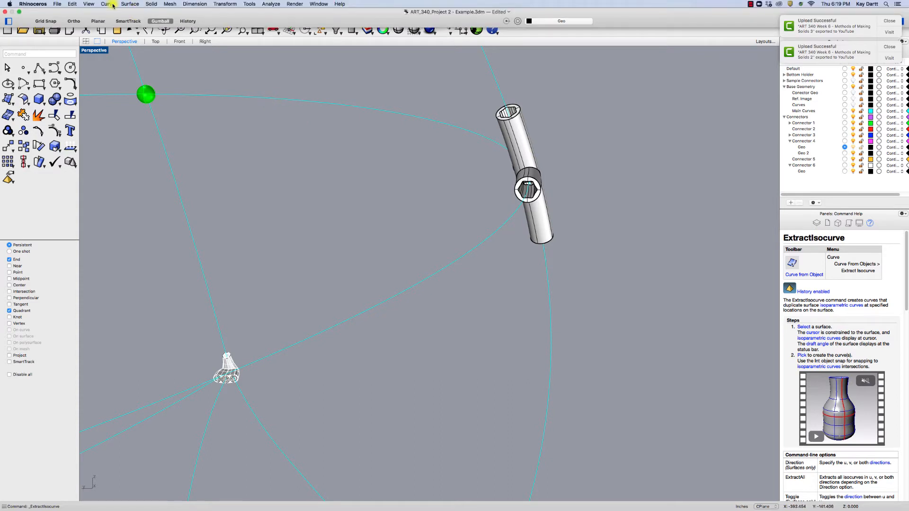
pyautogui.click(88, 4)
pyautogui.moveTo(124, 95)
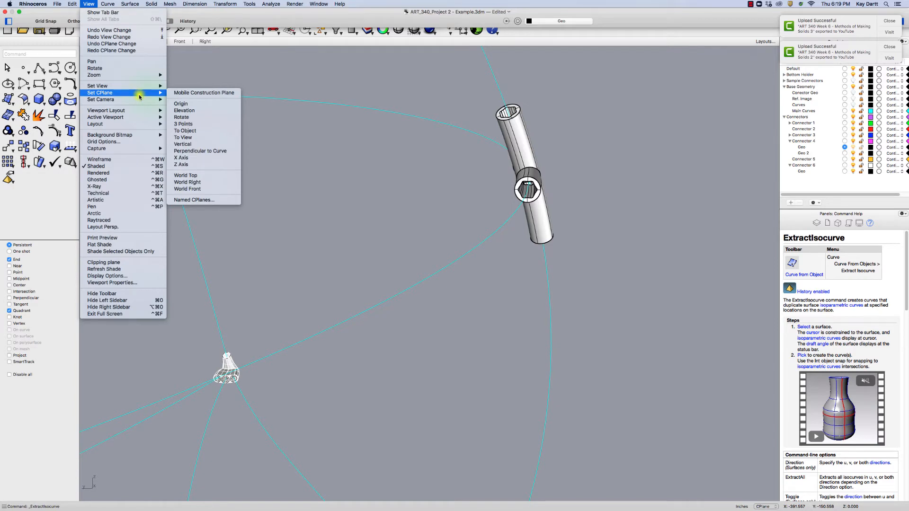
pyautogui.click(183, 123)
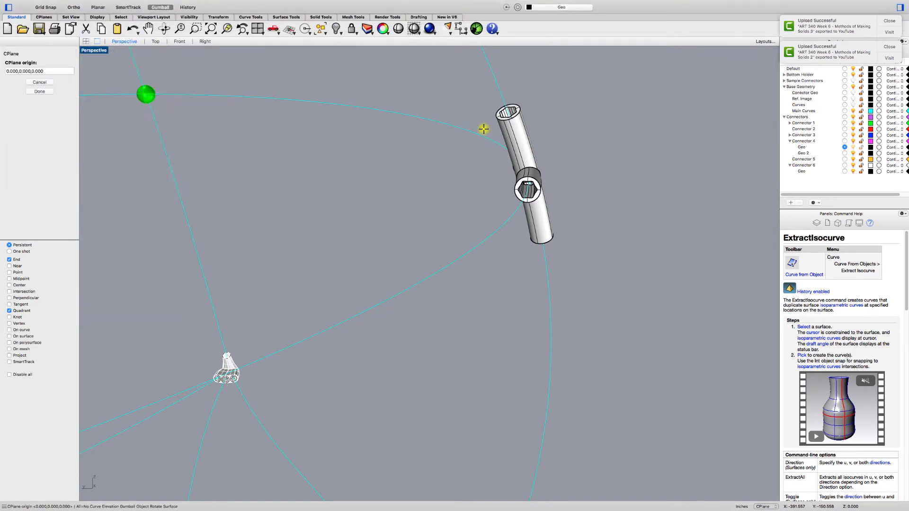
pyautogui.scroll(5, 485, 132)
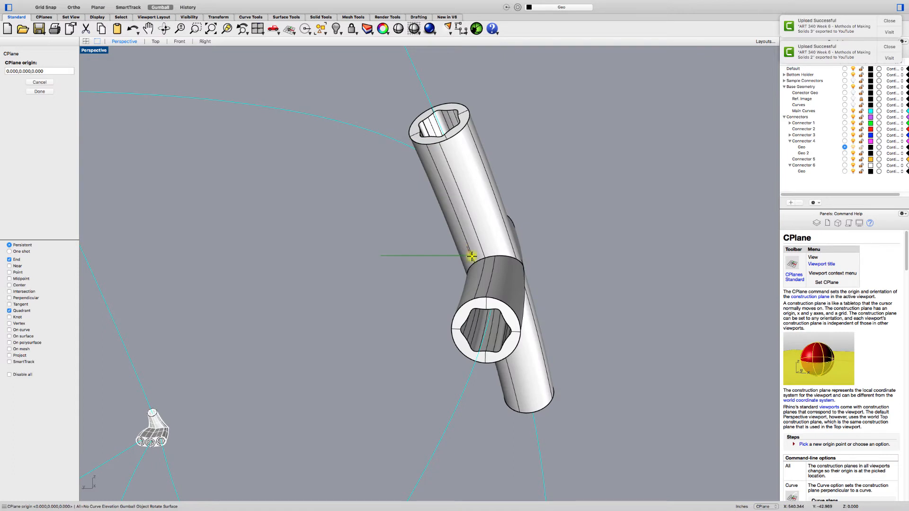
pyautogui.click(473, 258)
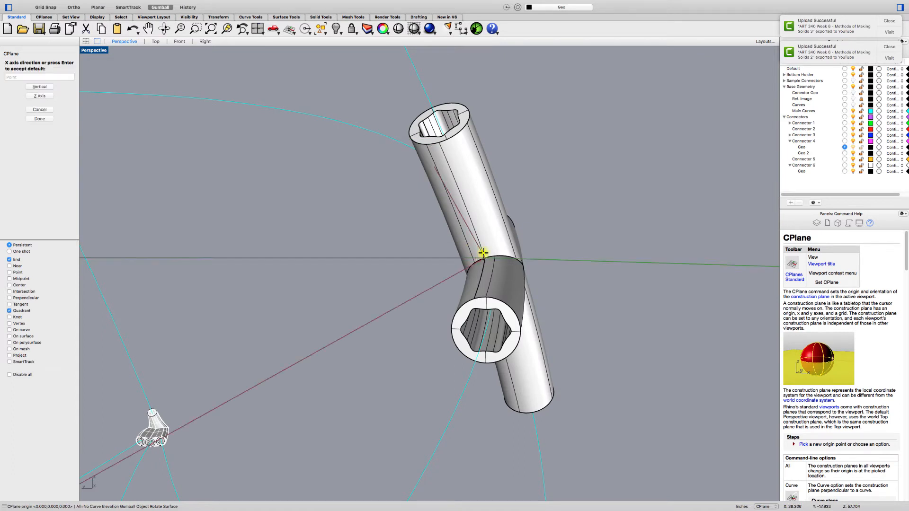
pyautogui.click(440, 144)
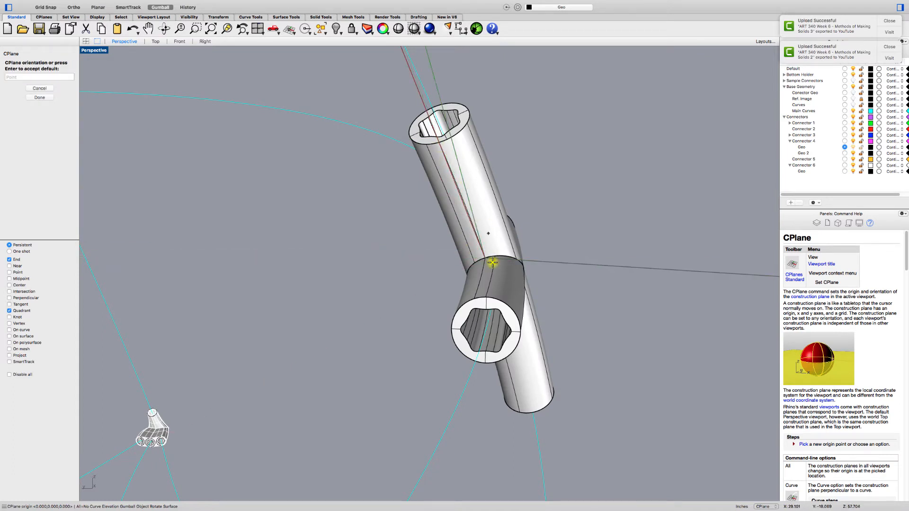
pyautogui.click(473, 299)
# Set the Perspective camera to CPlane Top so the crossing-tube connector is viewed square to the new construction plane
pyautogui.scroll(-6, 543, 260)
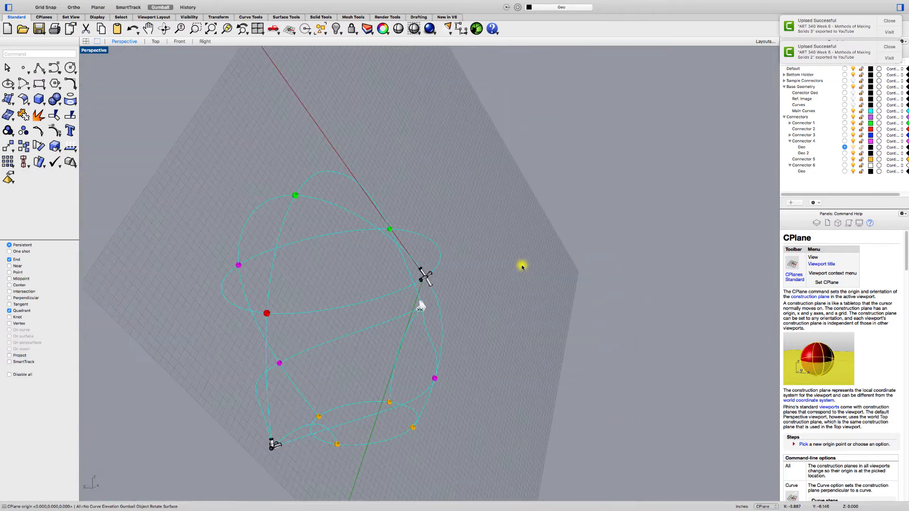
pyautogui.moveTo(521, 266); pyautogui.dragTo(611, 232, button='right')
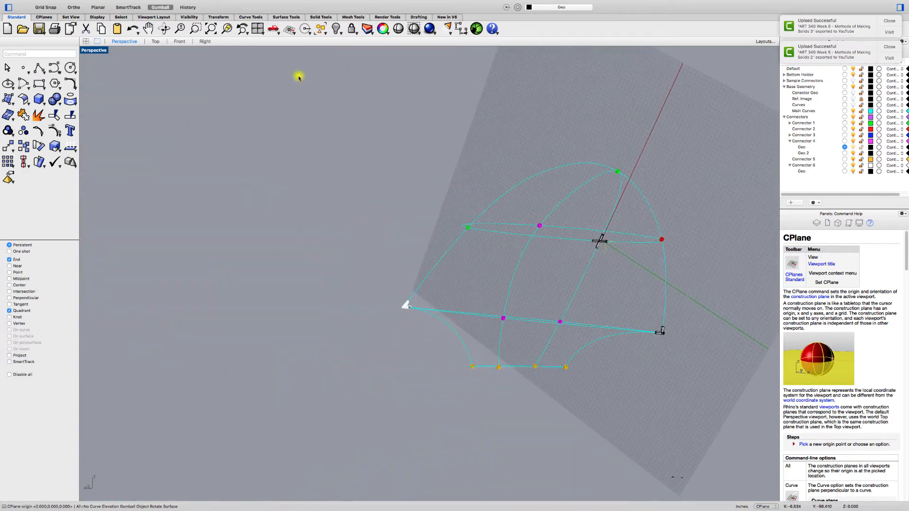
pyautogui.click(88, 4)
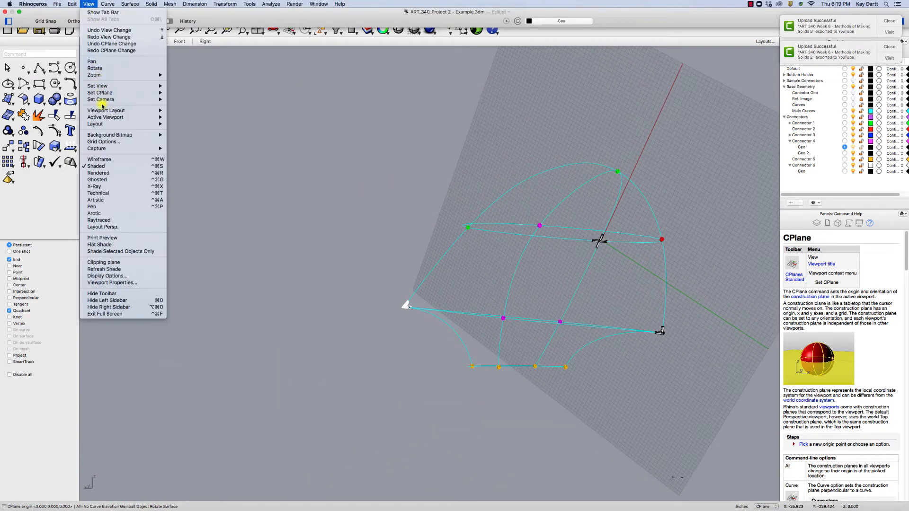
pyautogui.moveTo(119, 96)
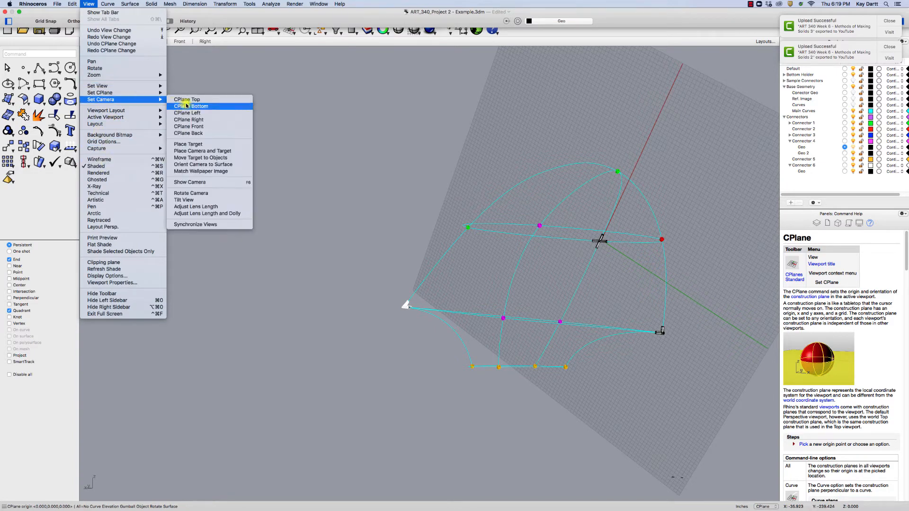
pyautogui.click(186, 99)
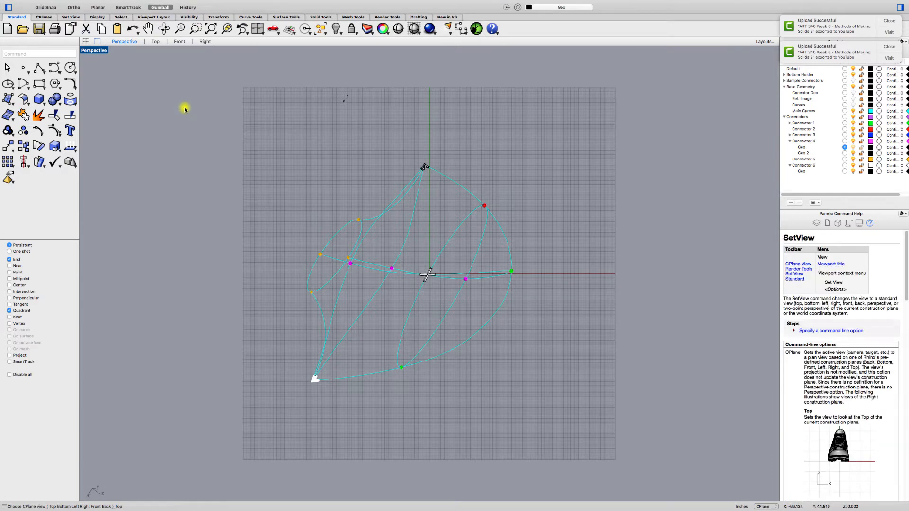
pyautogui.scroll(10, 428, 279)
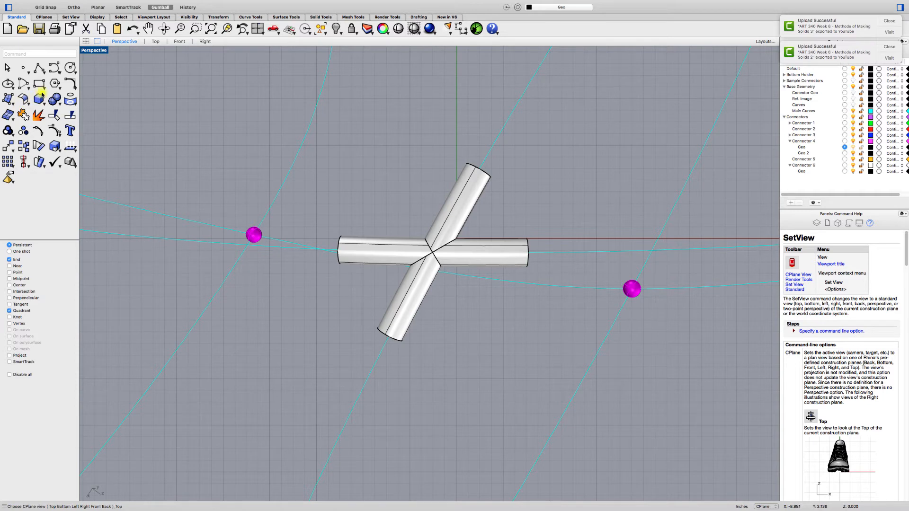
# Create a corner-to-corner rectangular plane on the construction plane, extending beyond all four arms of the crossing-tube connector
pyautogui.click(14, 107)
pyautogui.moveTo(56, 153)
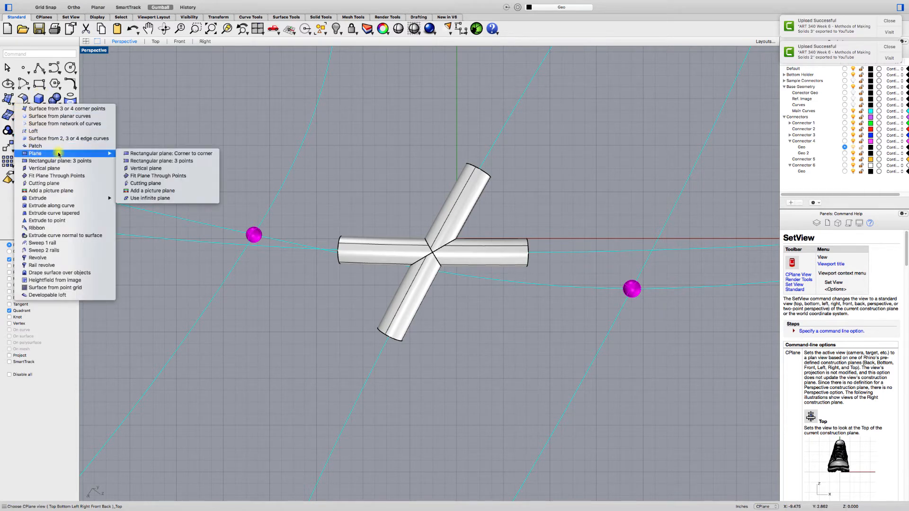
pyautogui.click(137, 154)
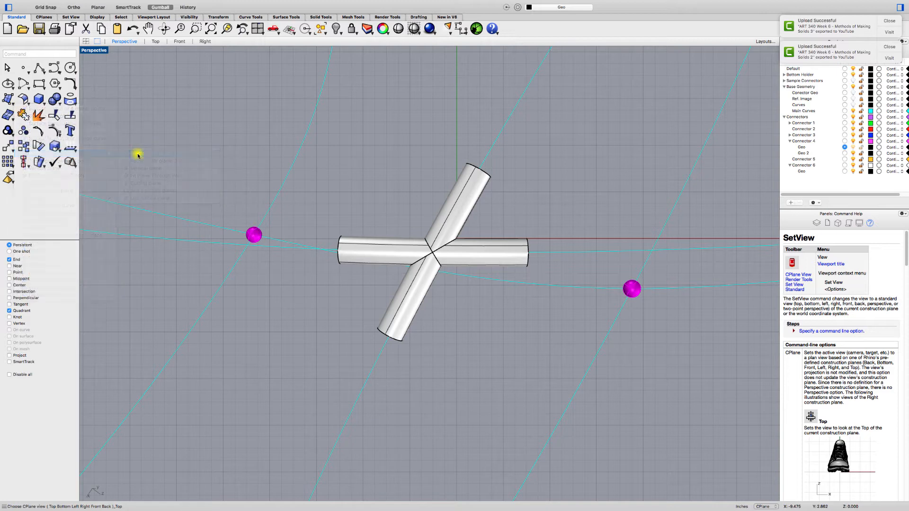
pyautogui.click(279, 140)
pyautogui.click(577, 378)
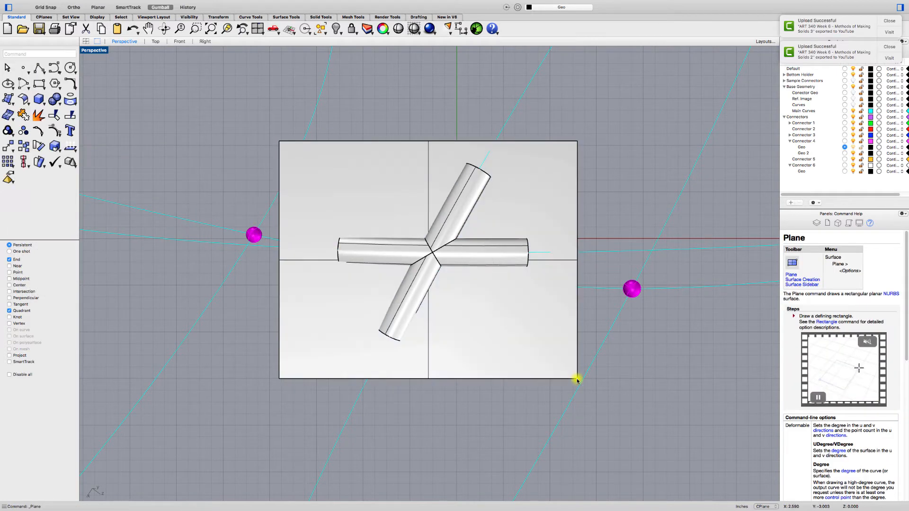
# Create intersection curves between the new plane and the crossing-tube connector with Object Intersection
pyautogui.click(497, 305)
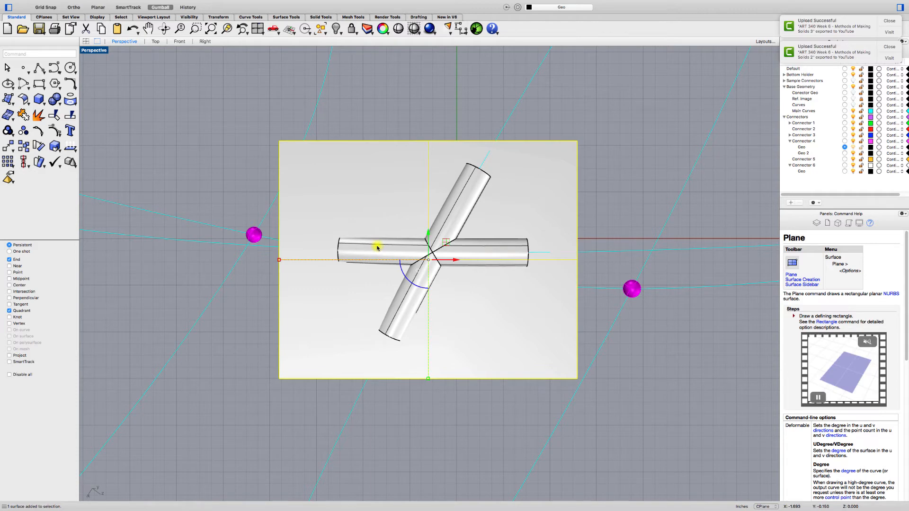
pyautogui.keyDown('shift'); pyautogui.click(346, 238); pyautogui.keyUp('shift')
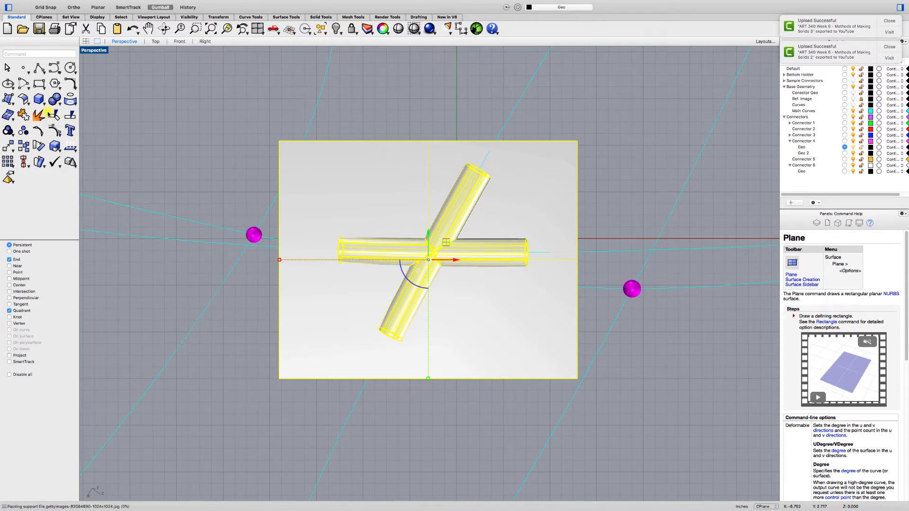
pyautogui.click(75, 106)
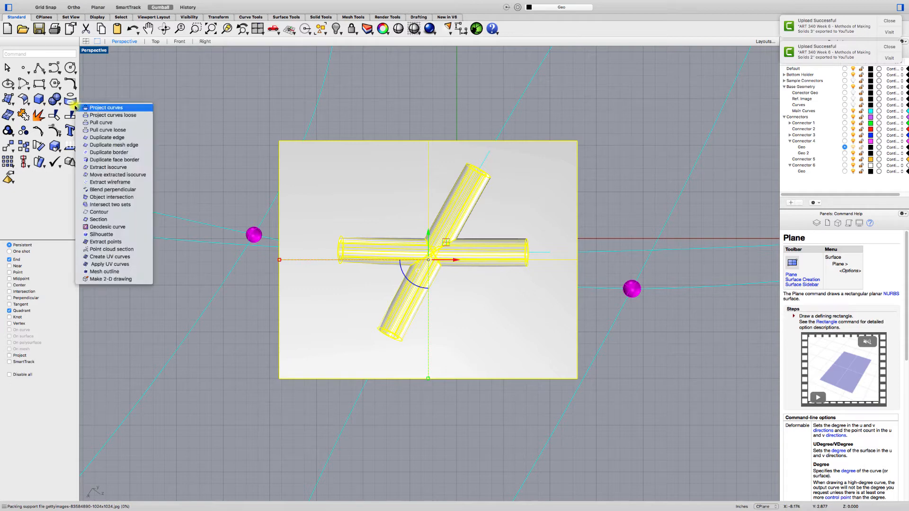
pyautogui.click(109, 196)
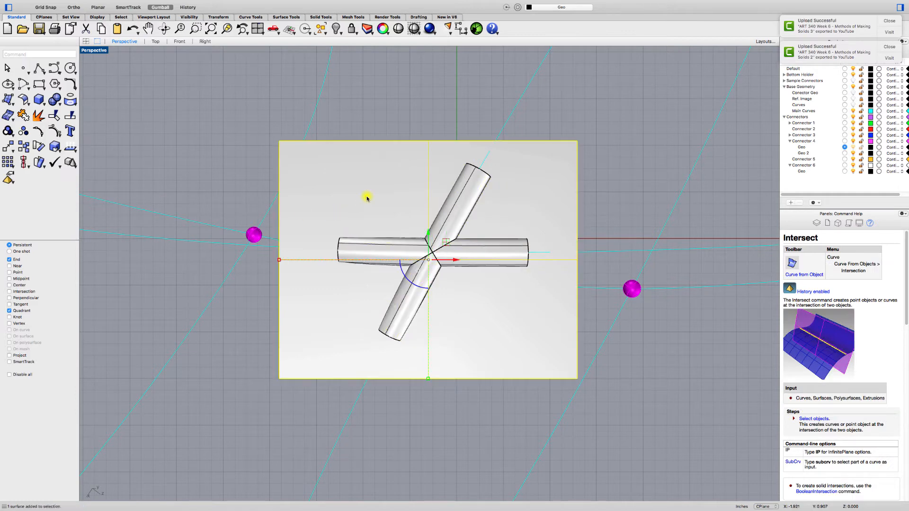
# Delete the cutting plane and hide the Geo 2 sublayer of Connector 4 to leave only the curves
pyautogui.press('Delete')
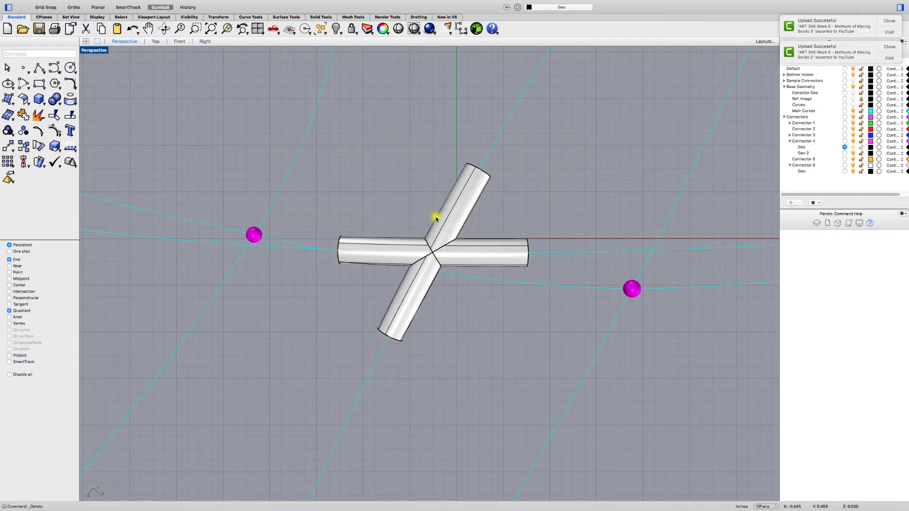
pyautogui.click(853, 153)
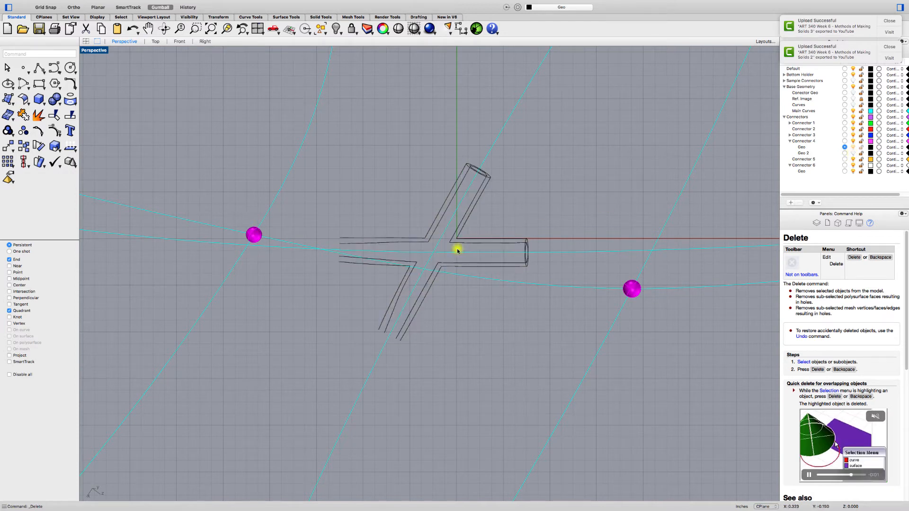
# Reset the Perspective camera to CPlane Top so the intersection curves are viewed square to the construction plane
pyautogui.scroll(-5, 397, 256)
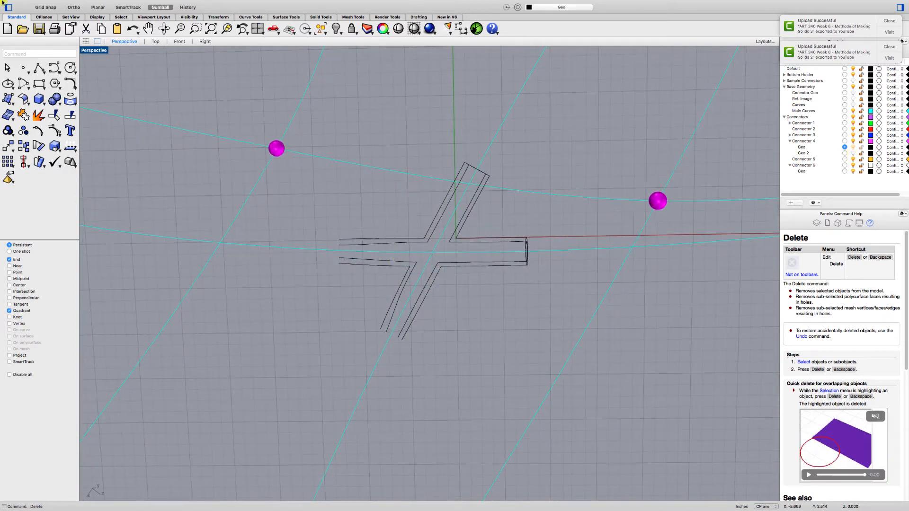
pyautogui.moveTo(15, 3)
pyautogui.click(88, 4)
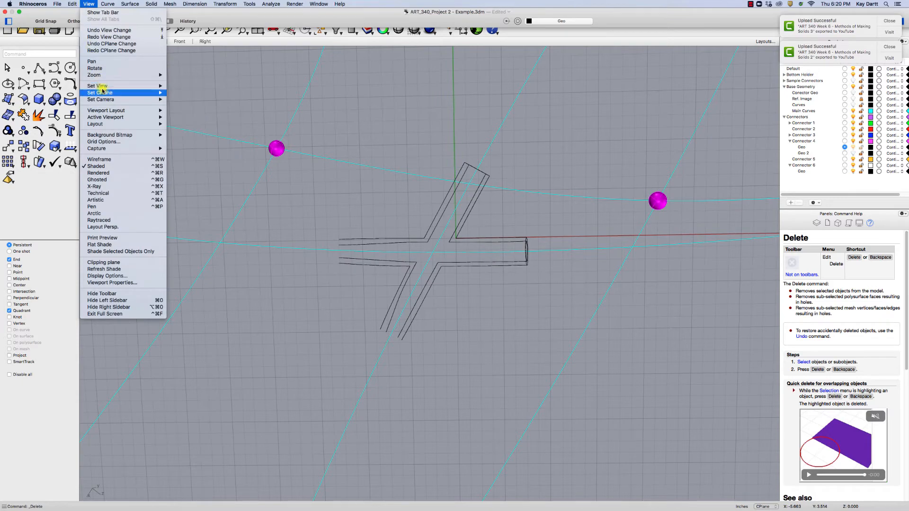
pyautogui.moveTo(107, 99)
pyautogui.click(188, 100)
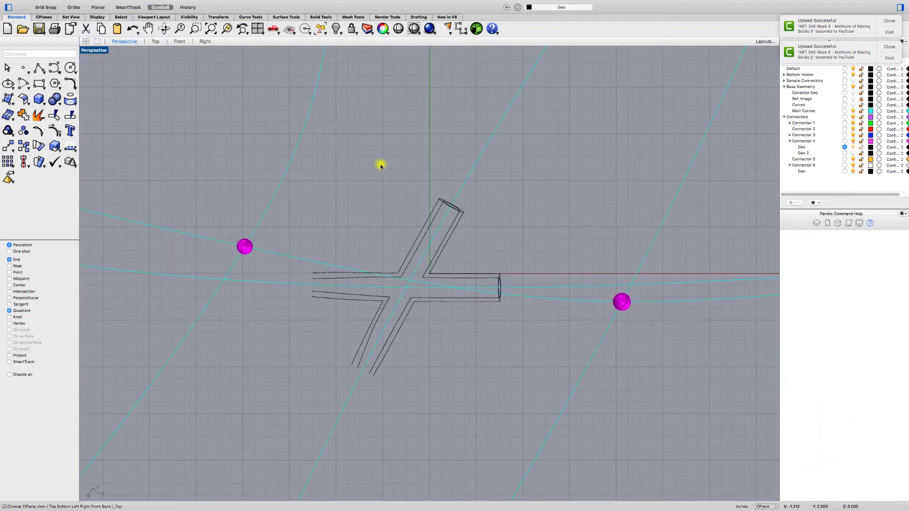
# Explode the four closed intersection curves around the connector's arms into separate segments
pyautogui.moveTo(393, 161); pyautogui.dragTo(377, 181, button='right')
pyautogui.scroll(4, 385, 232)
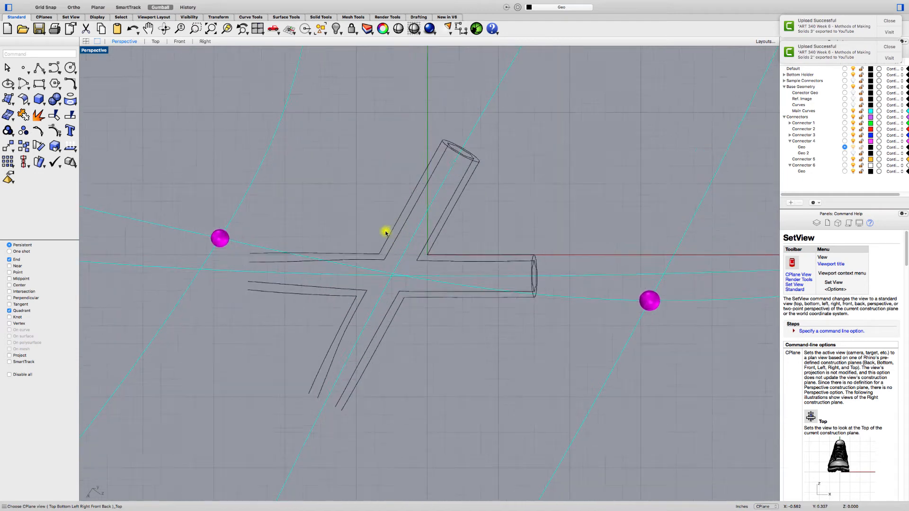
pyautogui.click(422, 183)
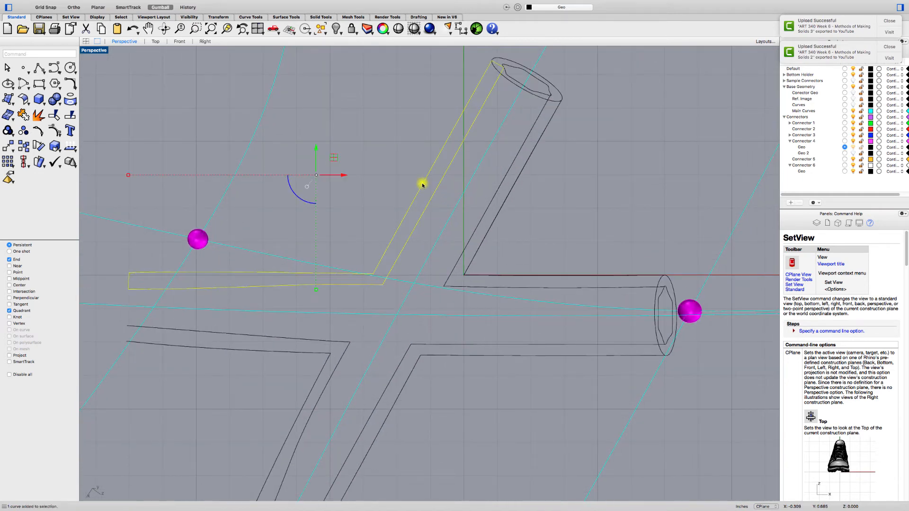
pyautogui.click(496, 197)
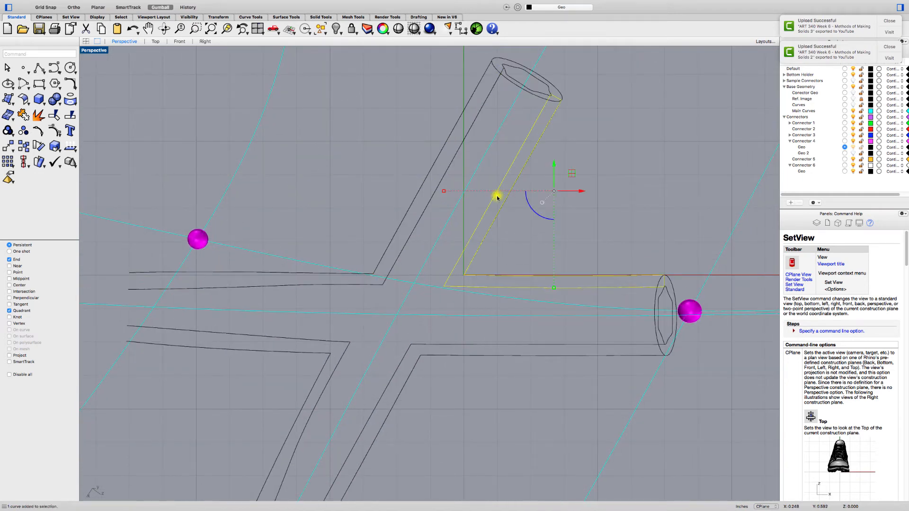
pyautogui.click(552, 352)
pyautogui.click(552, 350)
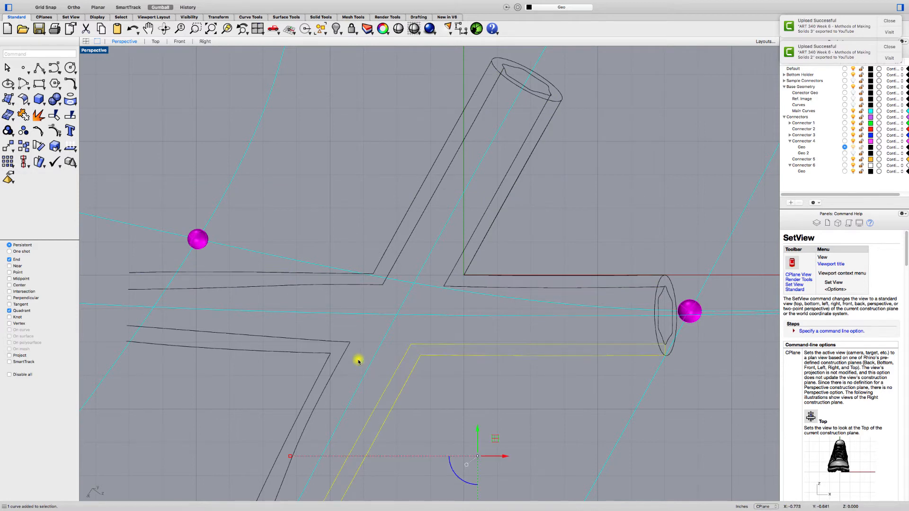
pyautogui.click(326, 353)
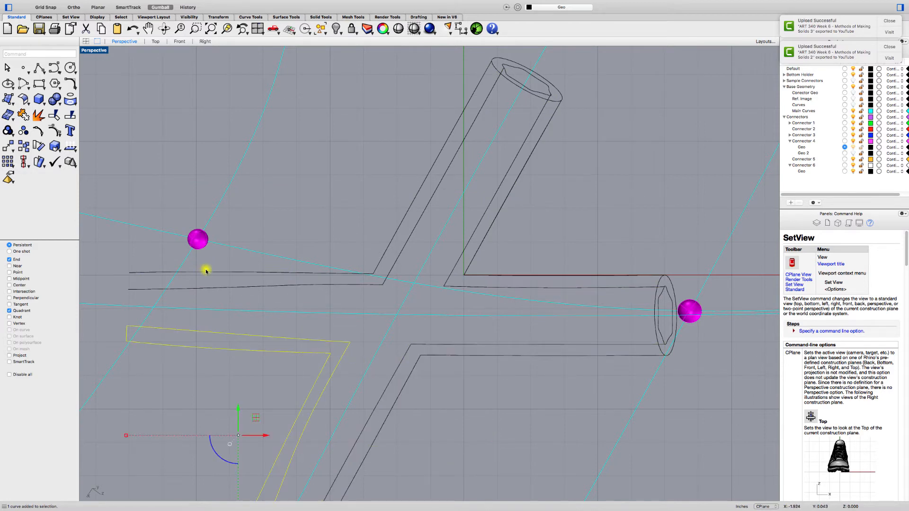
pyautogui.keyDown('shift'); pyautogui.click(373, 284); pyautogui.keyUp('shift')
pyautogui.keyDown('shift'); pyautogui.click(487, 287); pyautogui.keyUp('shift')
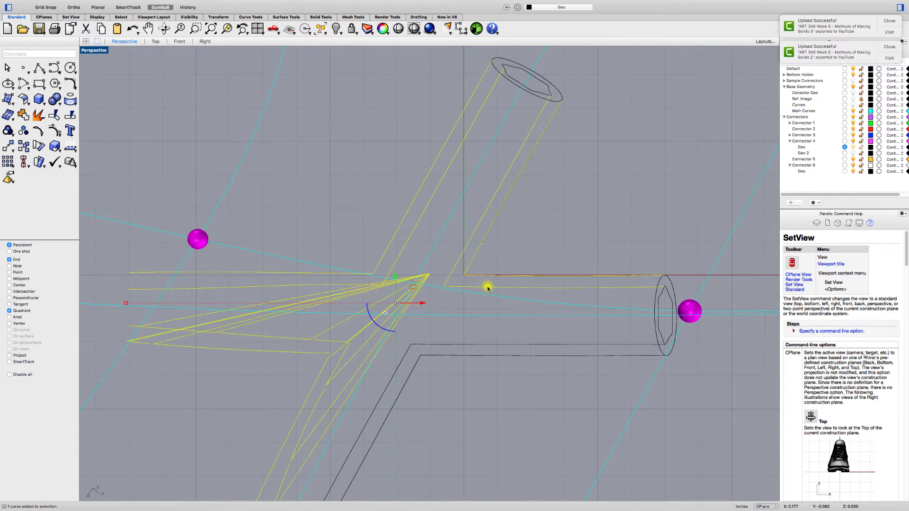
pyautogui.keyDown('shift'); pyautogui.click(483, 355); pyautogui.keyUp('shift')
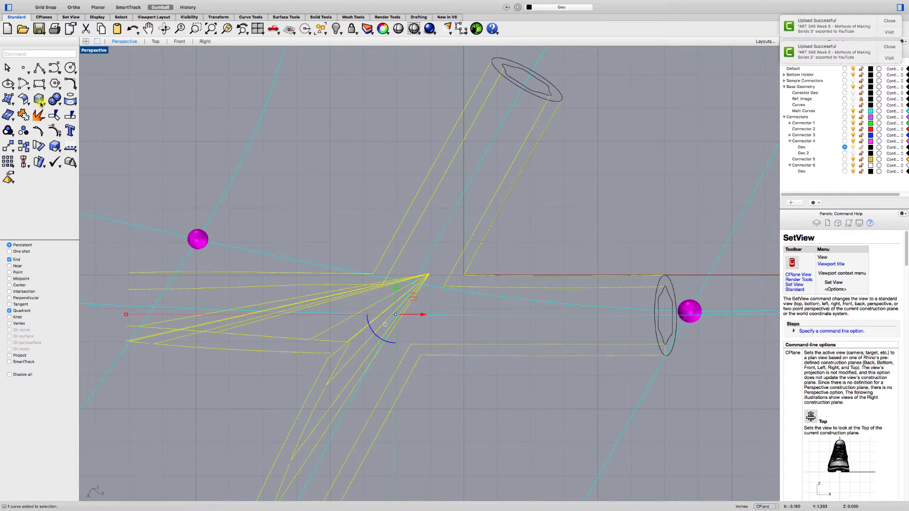
pyautogui.click(39, 115)
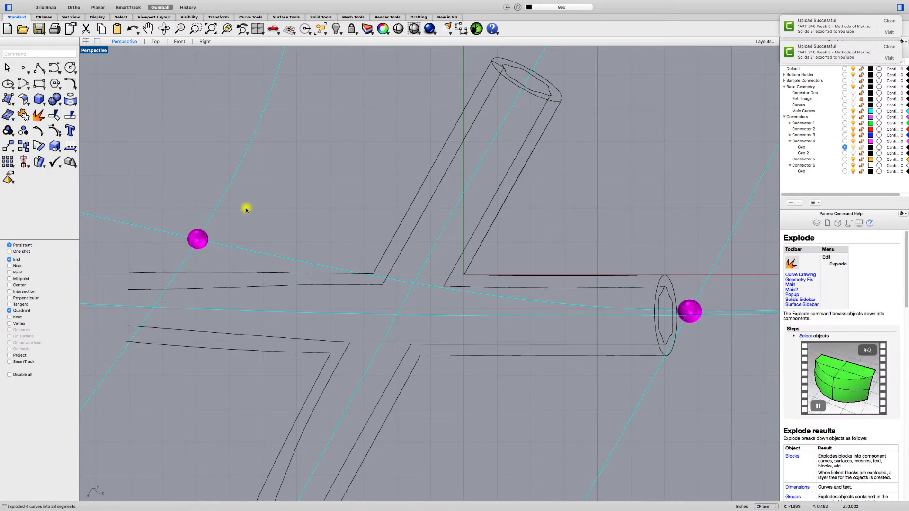
pyautogui.click(128, 287)
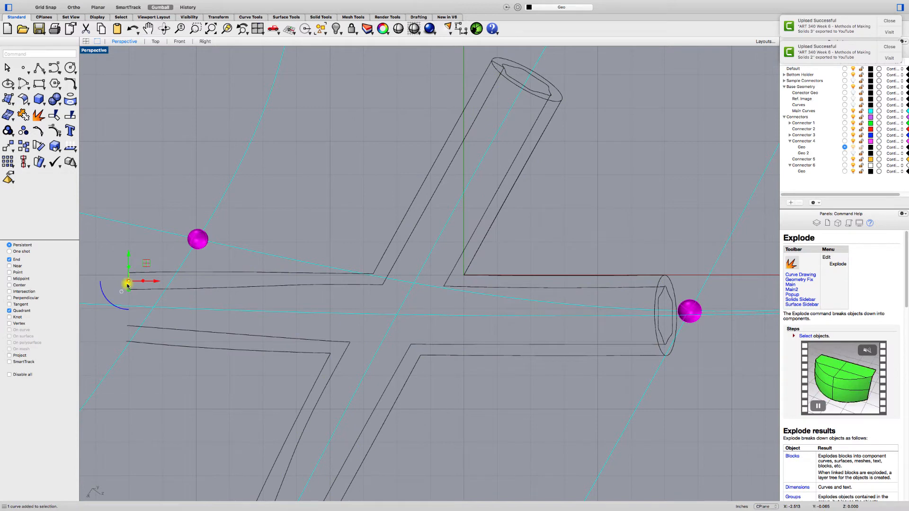
pyautogui.press('Delete')
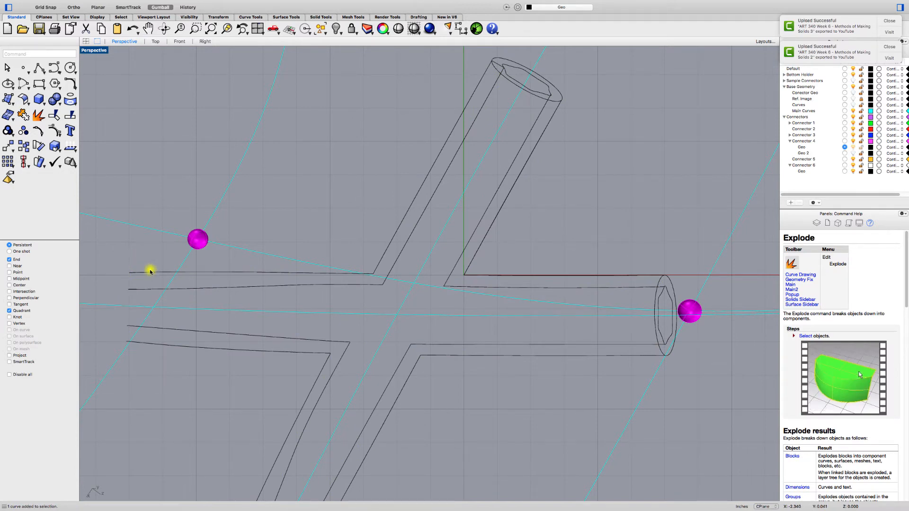
pyautogui.click(233, 288)
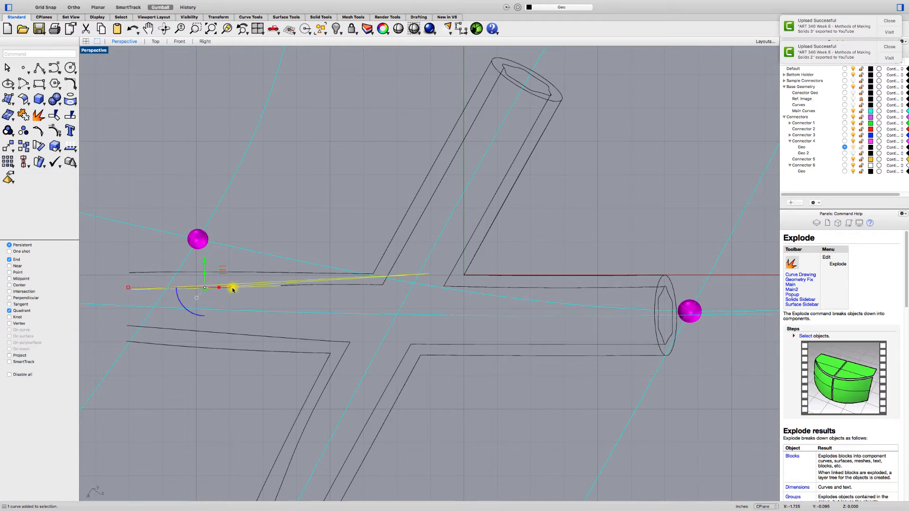
pyautogui.press('Delete')
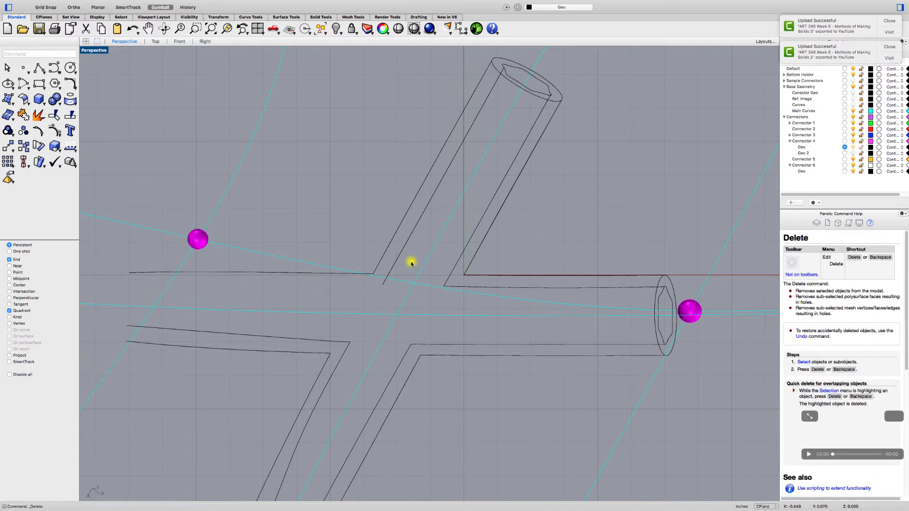
pyautogui.click(410, 236)
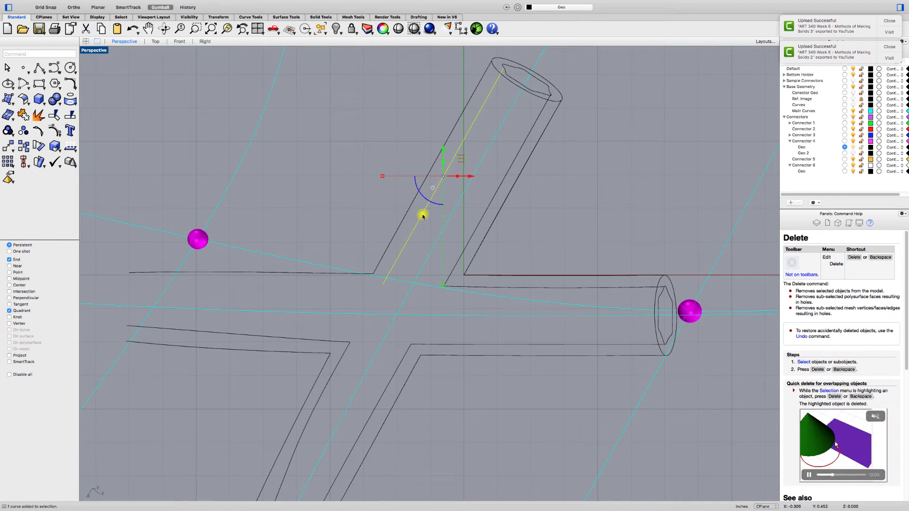
pyautogui.press('super+z')
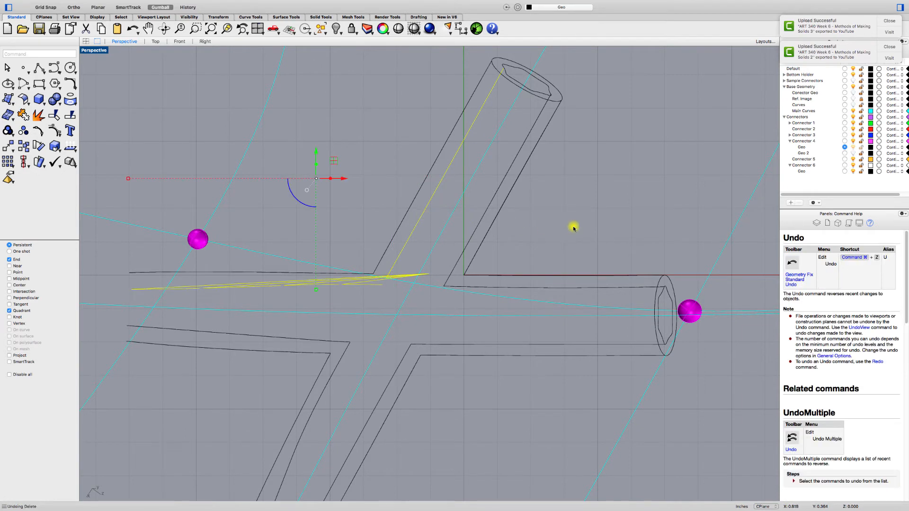
pyautogui.press('Escape')
# Join the two outer-wall curve segments that meet at the connector's upper-left corner
pyautogui.click(408, 211)
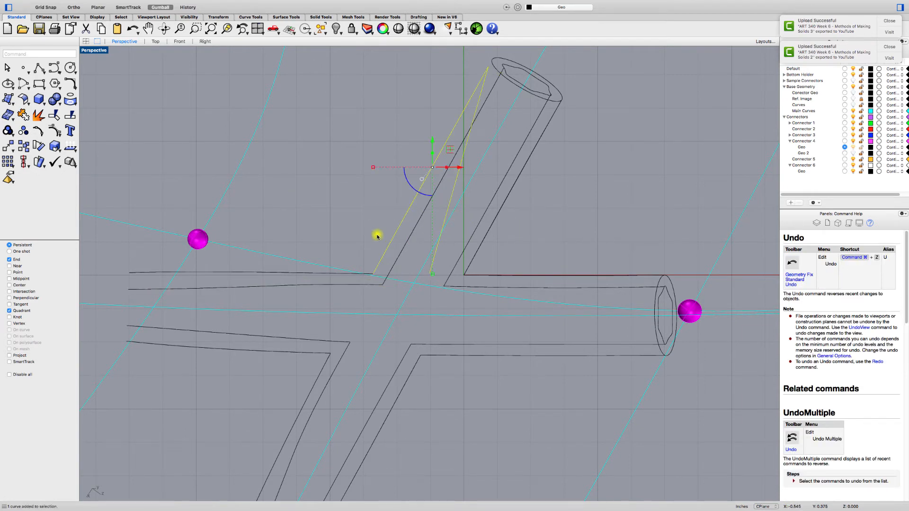
pyautogui.click(350, 274)
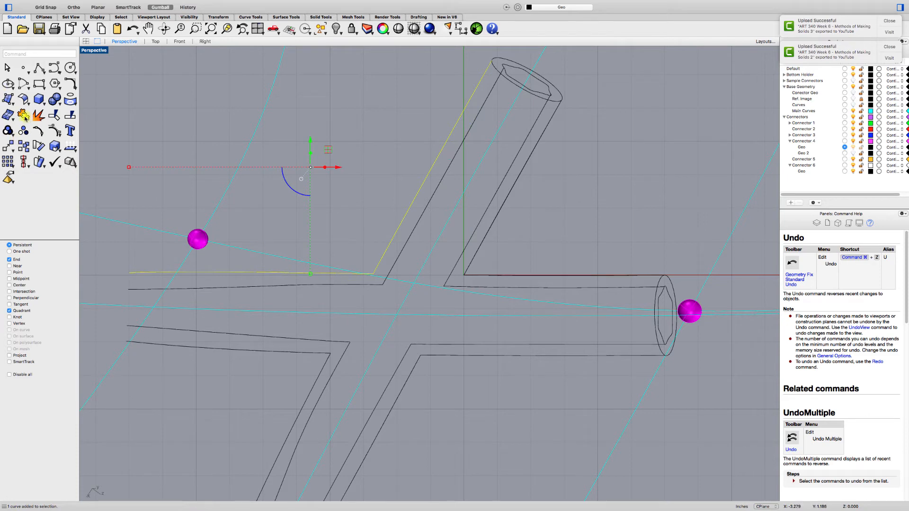
pyautogui.click(24, 116)
pyautogui.click(318, 356)
pyautogui.scroll(-2, 322, 359)
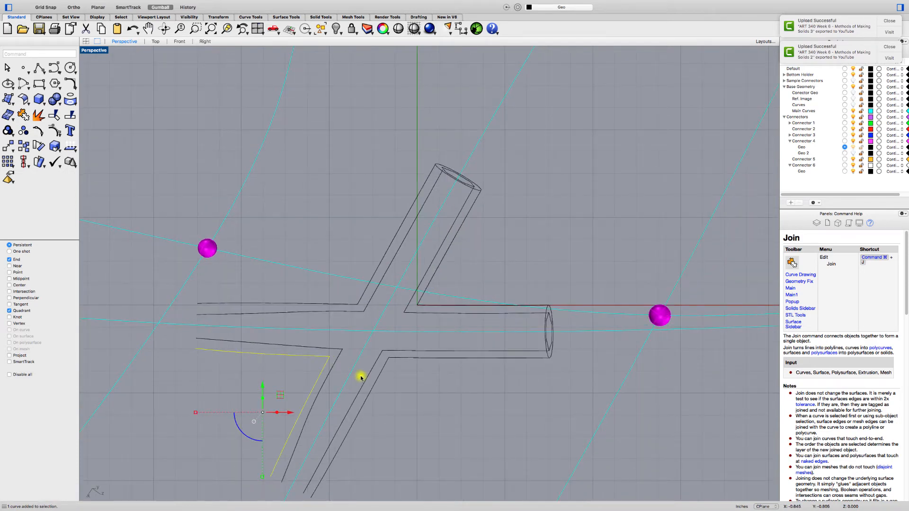
pyautogui.keyDown('shift'); pyautogui.click(378, 371); pyautogui.keyUp('shift')
pyautogui.keyDown('shift'); pyautogui.click(391, 356); pyautogui.keyUp('shift')
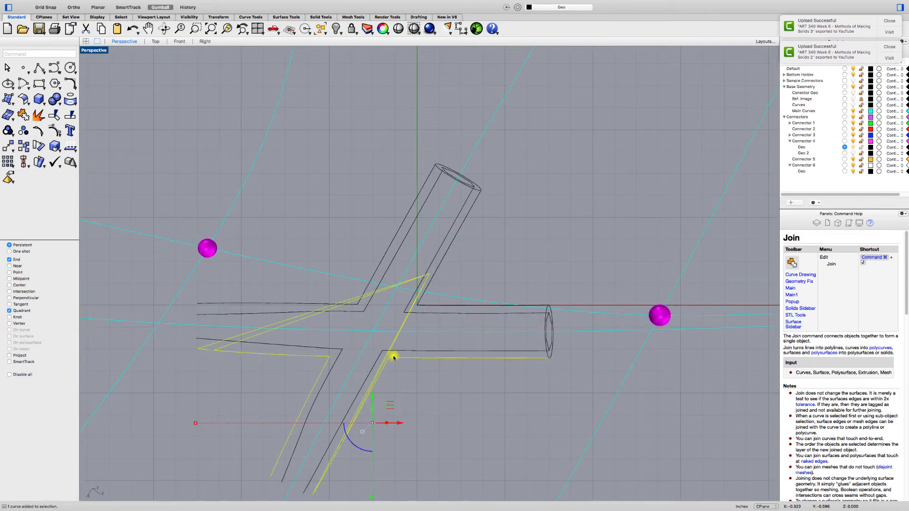
pyautogui.keyDown('shift'); pyautogui.click(429, 307); pyautogui.keyUp('shift')
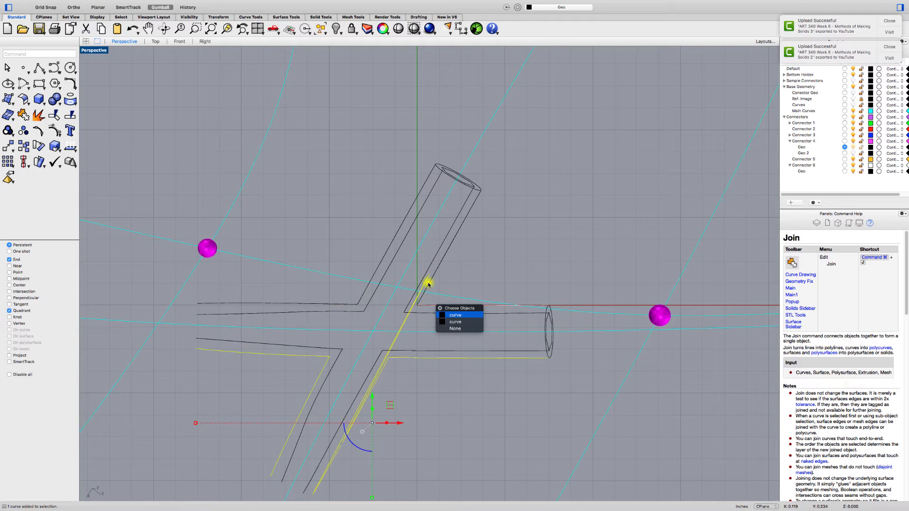
pyautogui.click(452, 313)
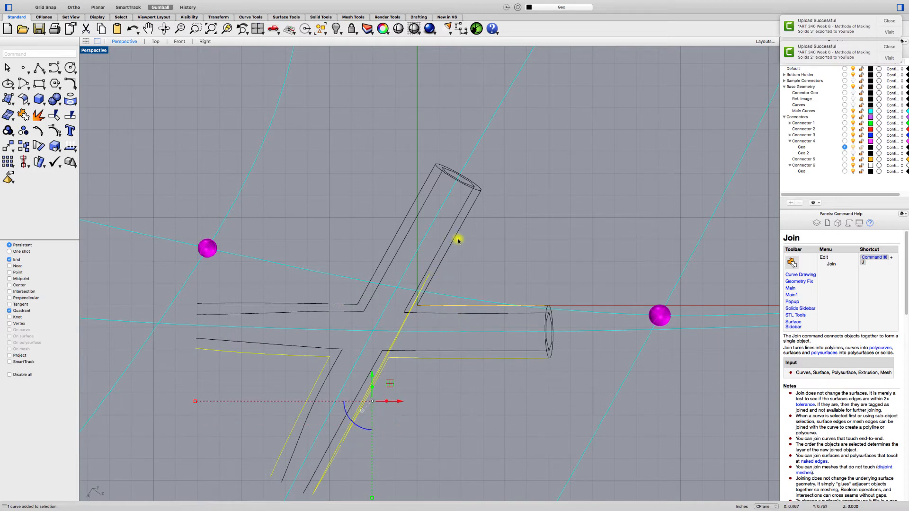
pyautogui.keyDown('shift'); pyautogui.click(458, 240); pyautogui.keyUp('shift')
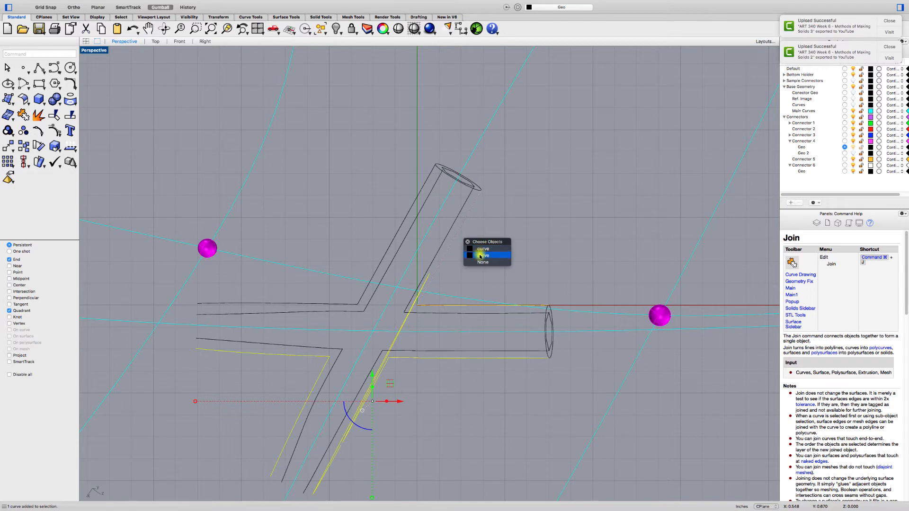
pyautogui.click(480, 256)
pyautogui.click(451, 248)
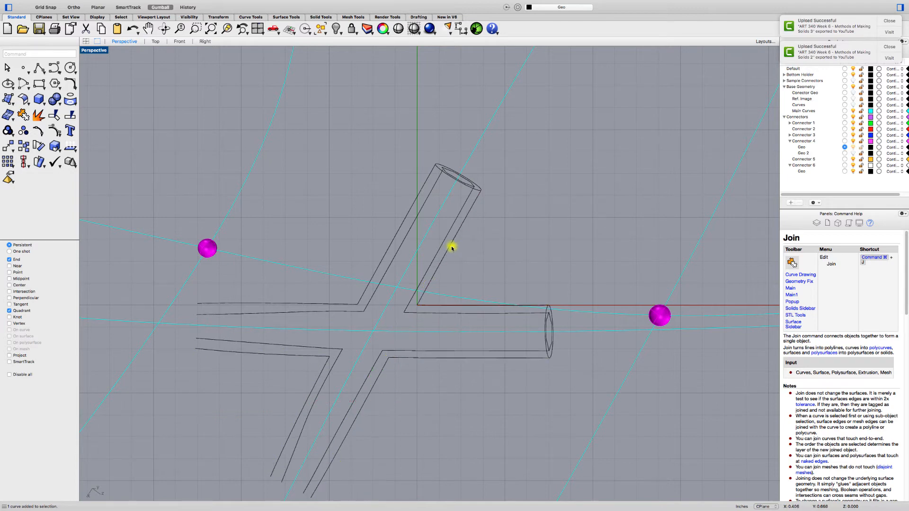
# Delete the surplus overlapping curves along the right outer wall of the connector's upper arm, leaving a single curve
pyautogui.scroll(3, 450, 248)
pyautogui.click(450, 248)
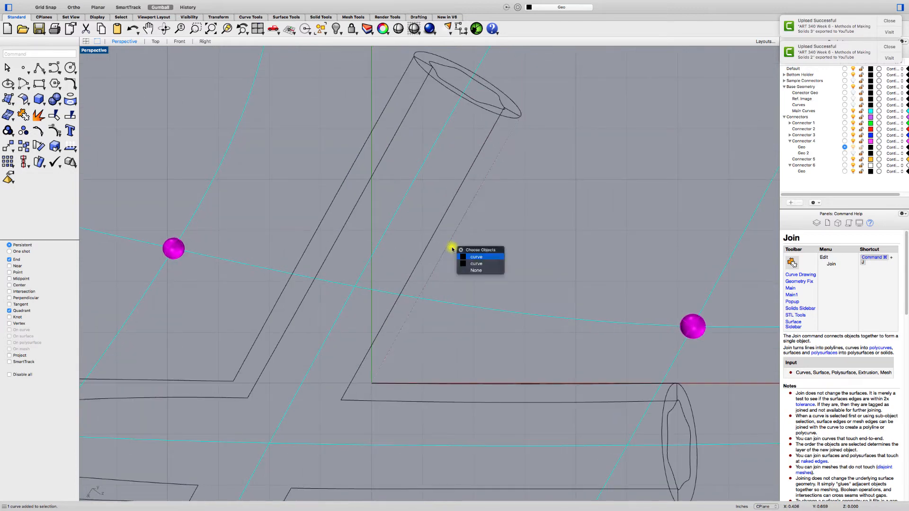
pyautogui.click(545, 239)
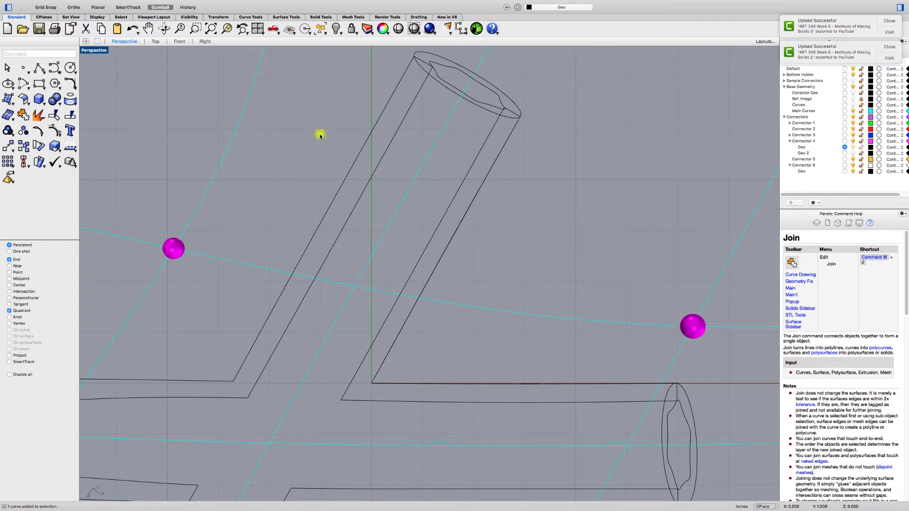
pyautogui.moveTo(367, 187)
pyautogui.mouseDown(button='right')
pyautogui.moveTo(290, 146)
pyautogui.moveTo(324, 130)
pyautogui.moveTo(334, 106)
pyautogui.moveTo(327, 184)
pyautogui.moveTo(403, 191)
pyautogui.moveTo(290, 211)
pyautogui.moveTo(245, 204)
pyautogui.mouseUp(button='right')
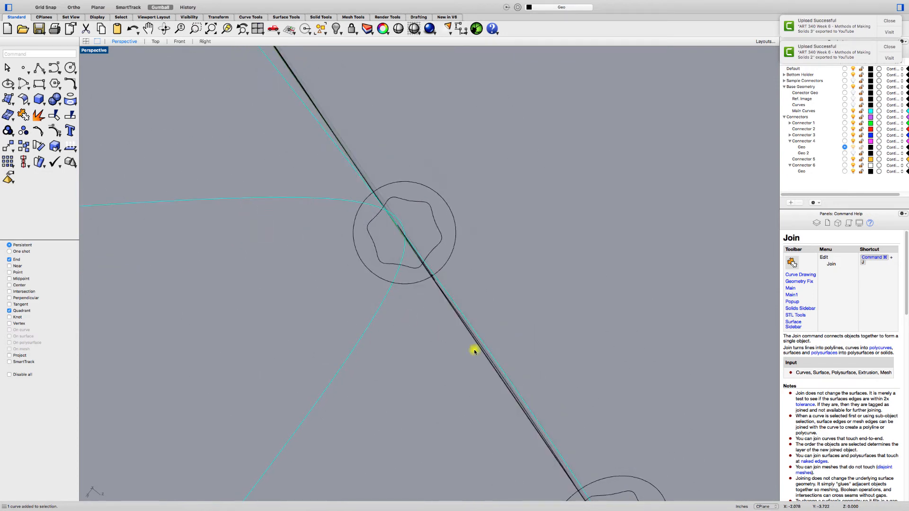
pyautogui.click(509, 388)
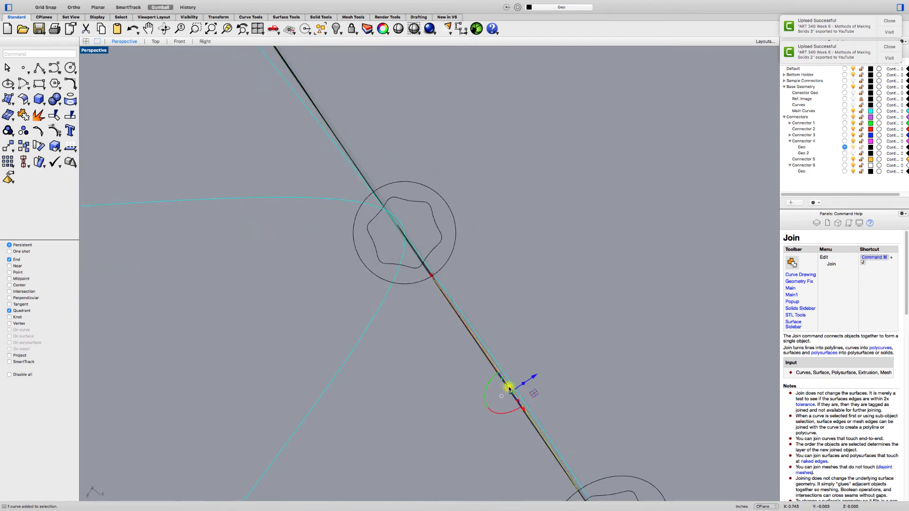
pyautogui.click(507, 383)
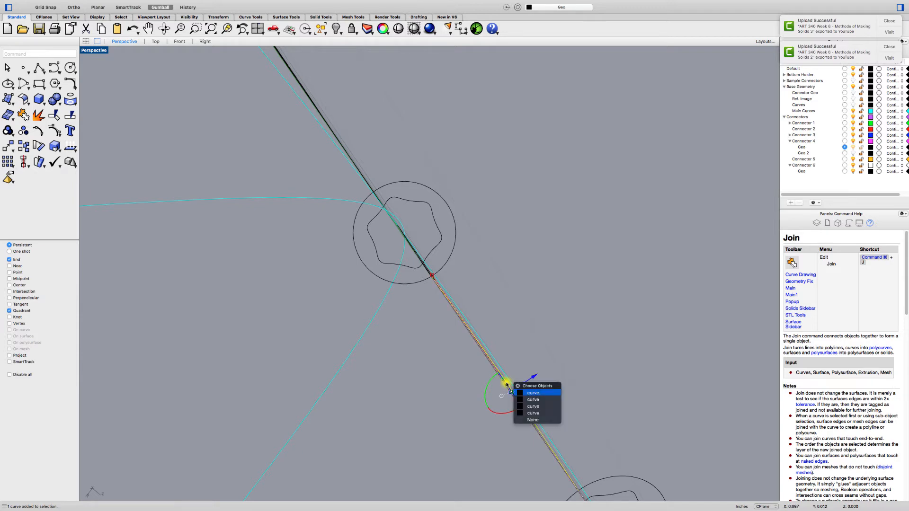
pyautogui.moveTo(464, 348); pyautogui.dragTo(349, 361, button='right')
pyautogui.press('Delete')
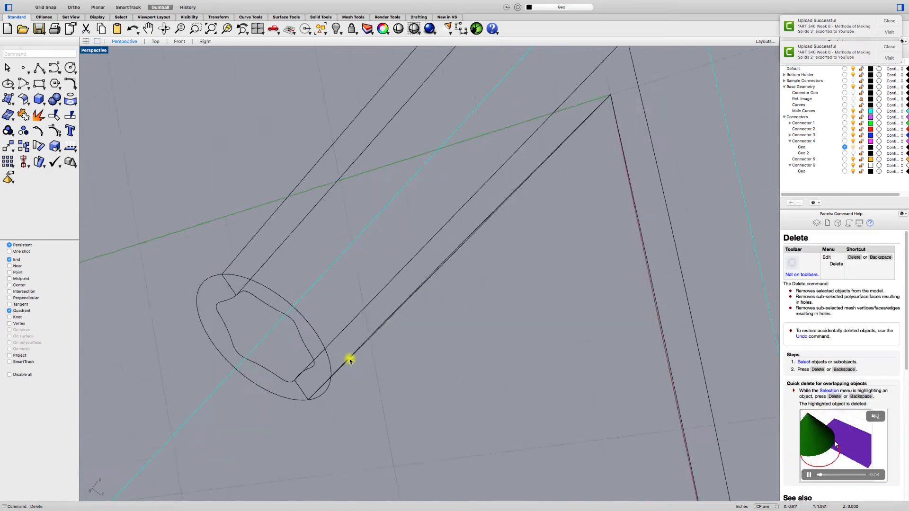
pyautogui.scroll(3, 352, 359)
pyautogui.click(359, 351)
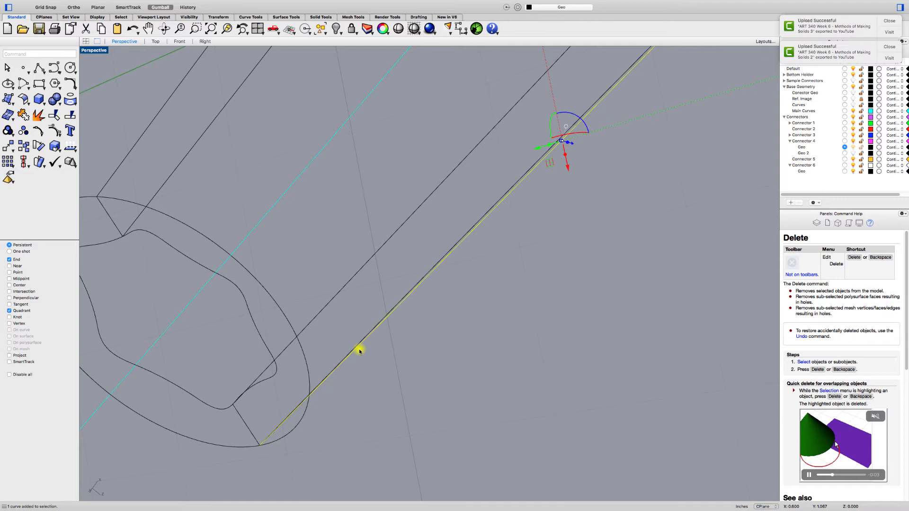
pyautogui.press('Delete')
pyautogui.scroll(-3, 213, 220)
# Set the Perspective camera back to CPlane Top
pyautogui.moveTo(74, 2)
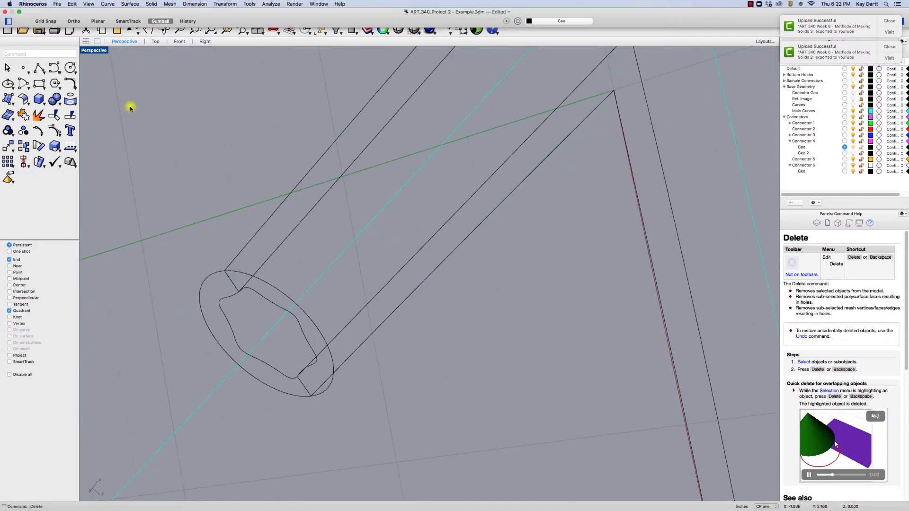
pyautogui.click(88, 4)
pyautogui.moveTo(128, 99)
pyautogui.click(192, 100)
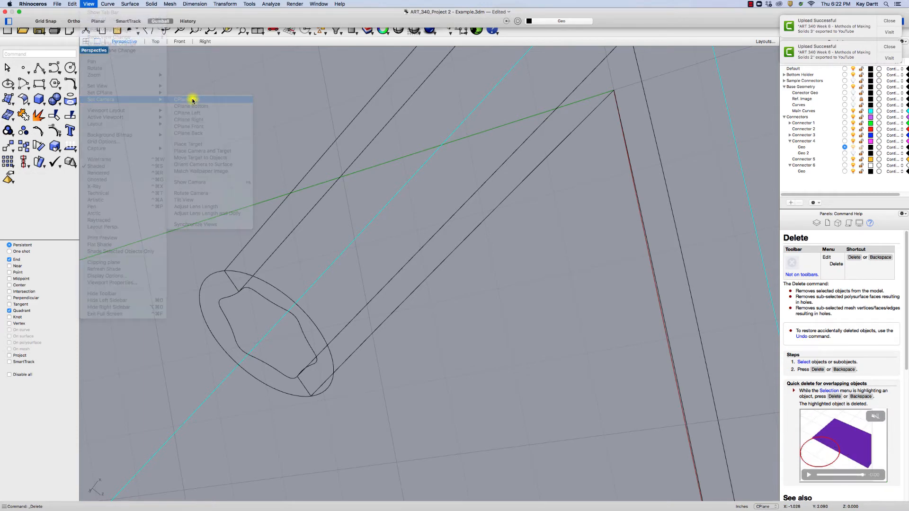
# Project the two outer-wall curves at the connector's upper-right corner onto the construction plane, deleting the input objects
pyautogui.click(458, 219)
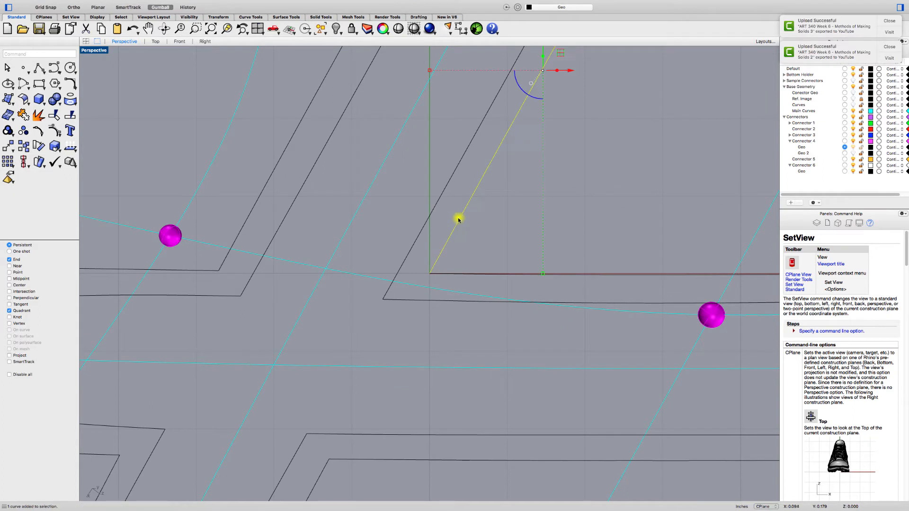
pyautogui.keyDown('shift'); pyautogui.click(516, 275); pyautogui.keyUp('shift')
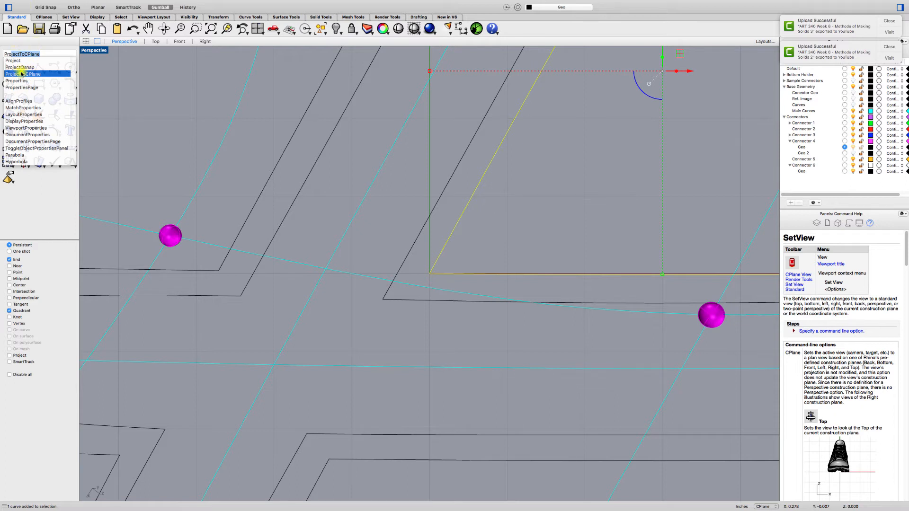
pyautogui.click(42, 206)
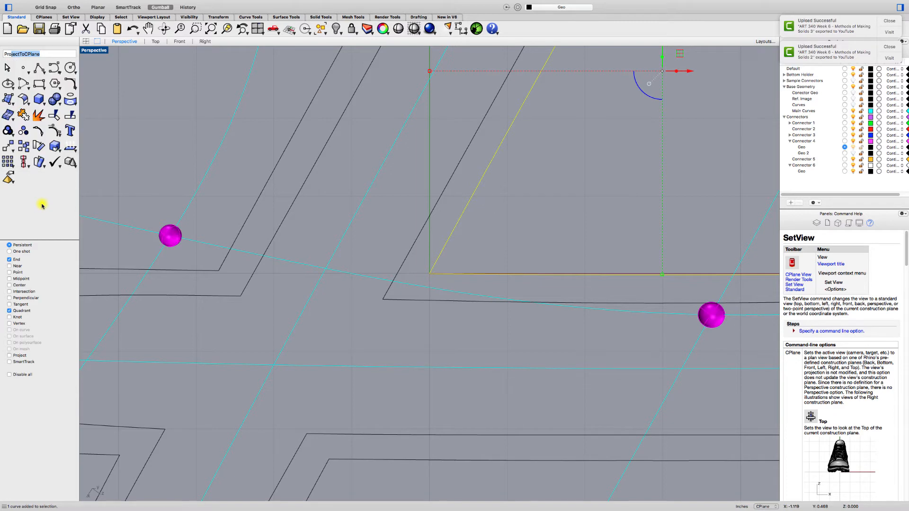
pyautogui.click(44, 54)
pyautogui.press('Return')
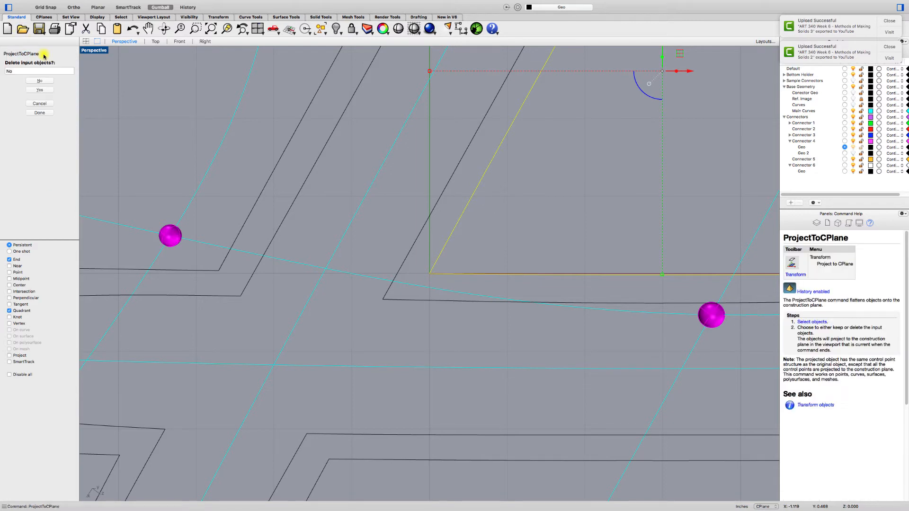
pyautogui.click(40, 90)
pyautogui.click(467, 199)
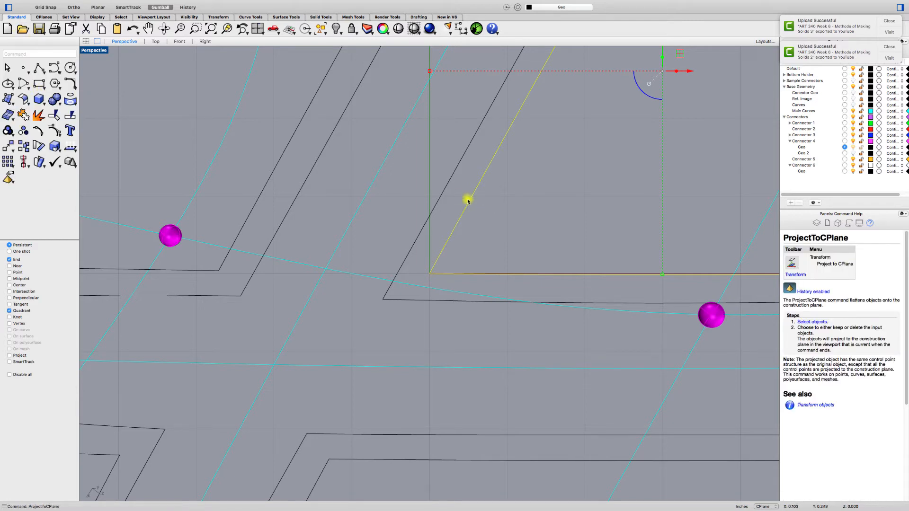
# Join the two projected outer-wall curves that meet at the upper-right corner
pyautogui.click(468, 200)
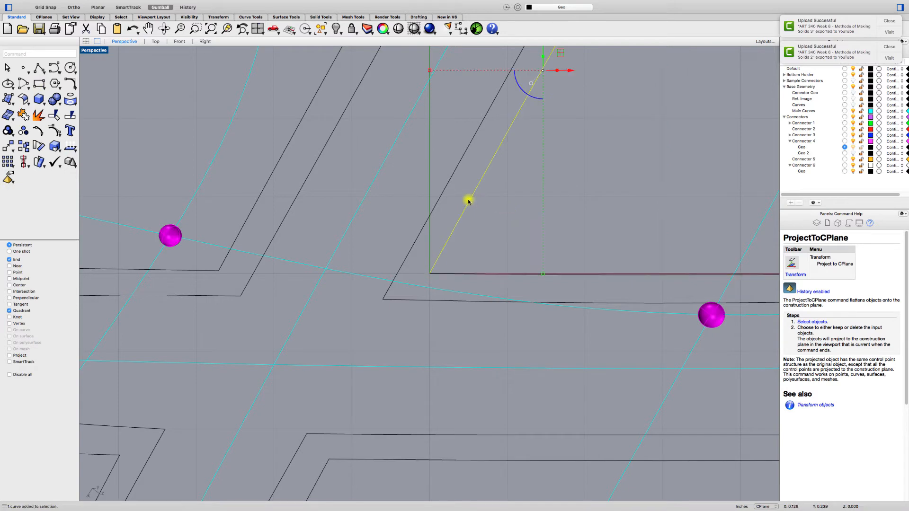
pyautogui.keyDown('shift'); pyautogui.click(503, 273); pyautogui.keyUp('shift')
pyautogui.scroll(-10, 463, 229)
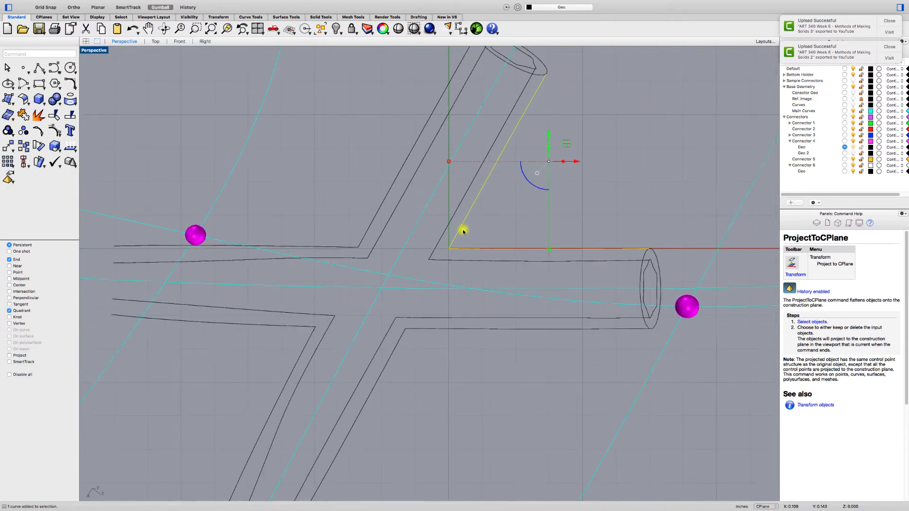
pyautogui.click(22, 115)
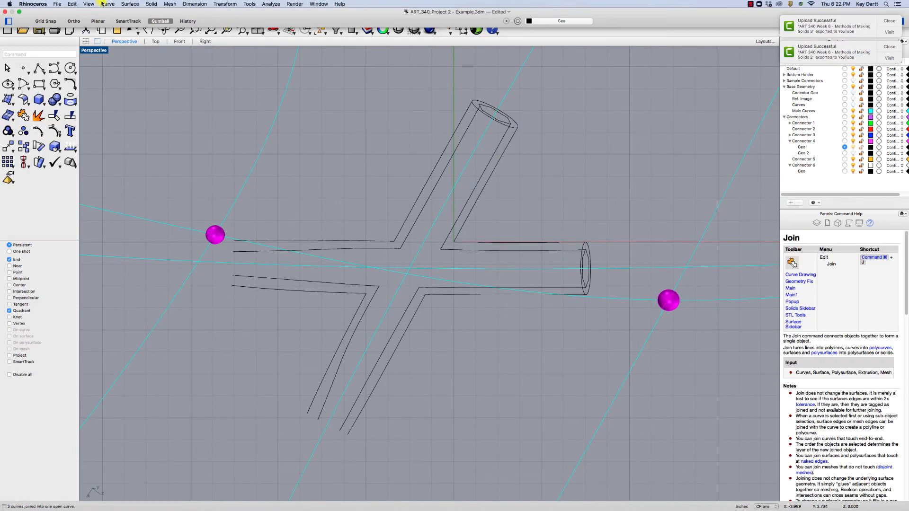
# Offset the joined outer-wall curve at the upper-left corner by 0.02 inches toward the inner wall with sharp corners
pyautogui.click(103, 4)
pyautogui.moveTo(156, 171)
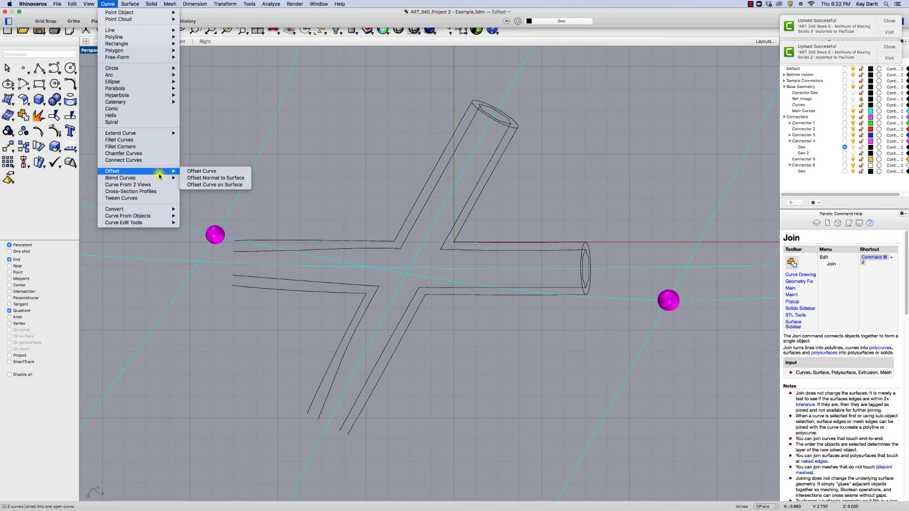
pyautogui.click(203, 171)
pyautogui.click(328, 242)
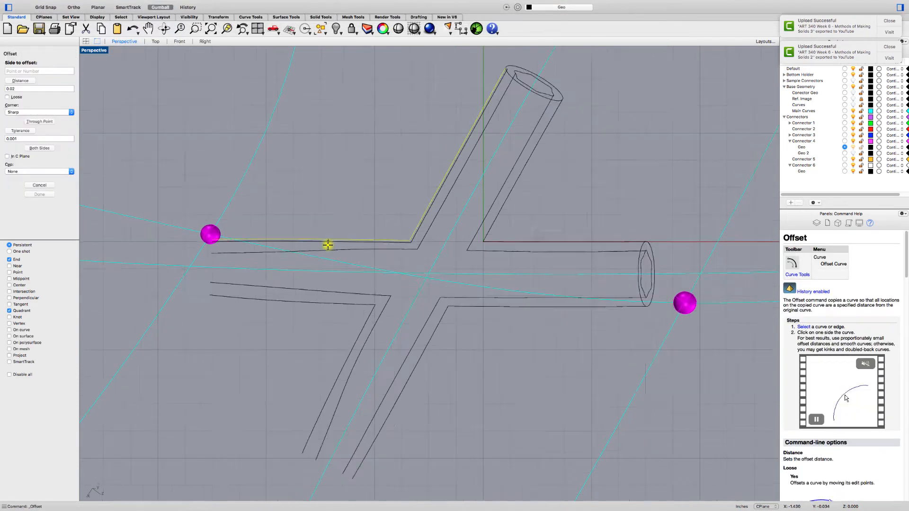
pyautogui.scroll(4, 328, 245)
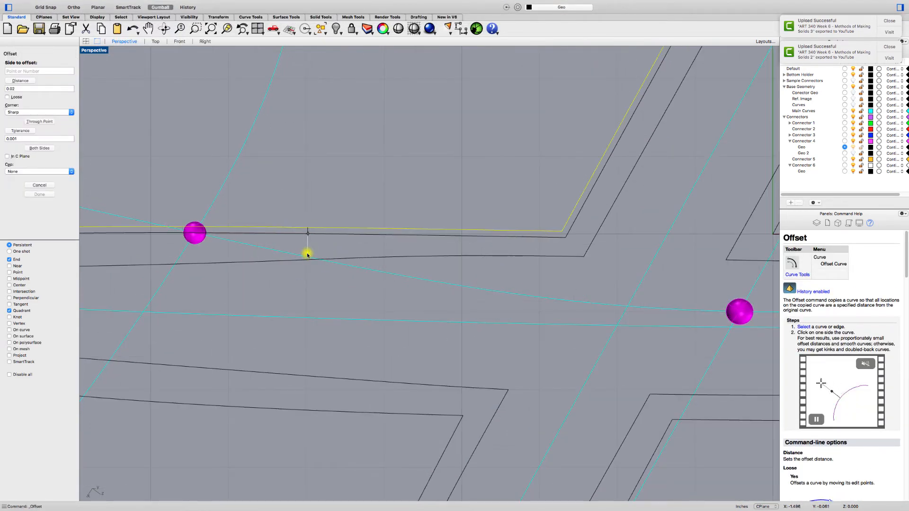
pyautogui.click(307, 255)
# Join the outer-wall curve segments at the connector's lower-left corner and those at its lower-right corner
pyautogui.click(402, 415)
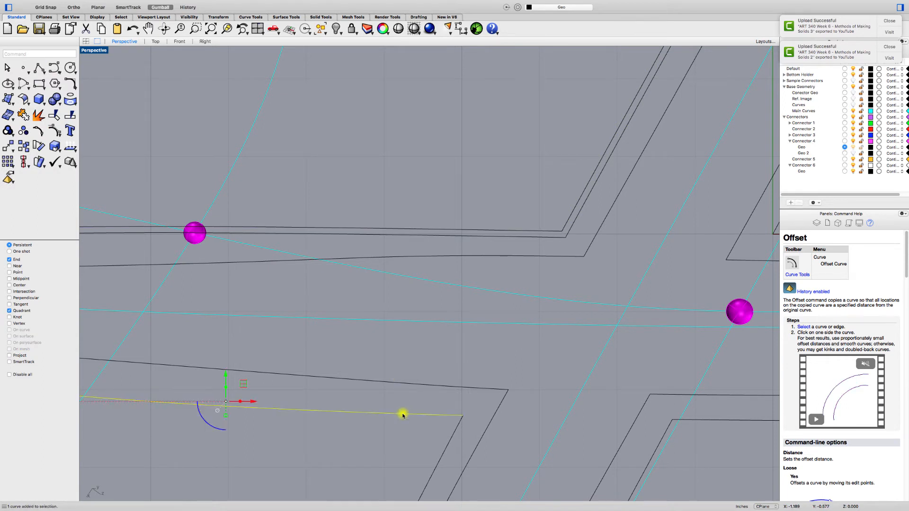
pyautogui.keyDown('shift'); pyautogui.click(455, 427); pyautogui.keyUp('shift')
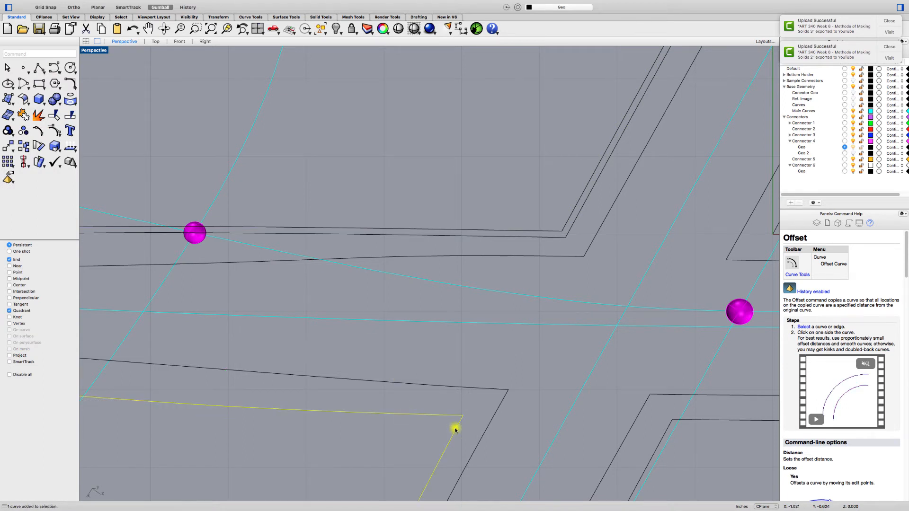
pyautogui.keyDown('shift'); pyautogui.click(674, 421); pyautogui.keyUp('shift')
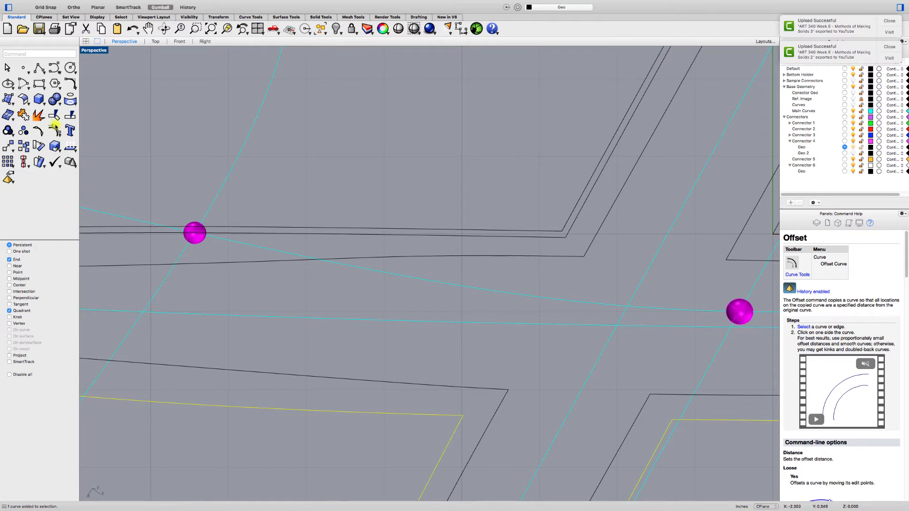
pyautogui.click(23, 115)
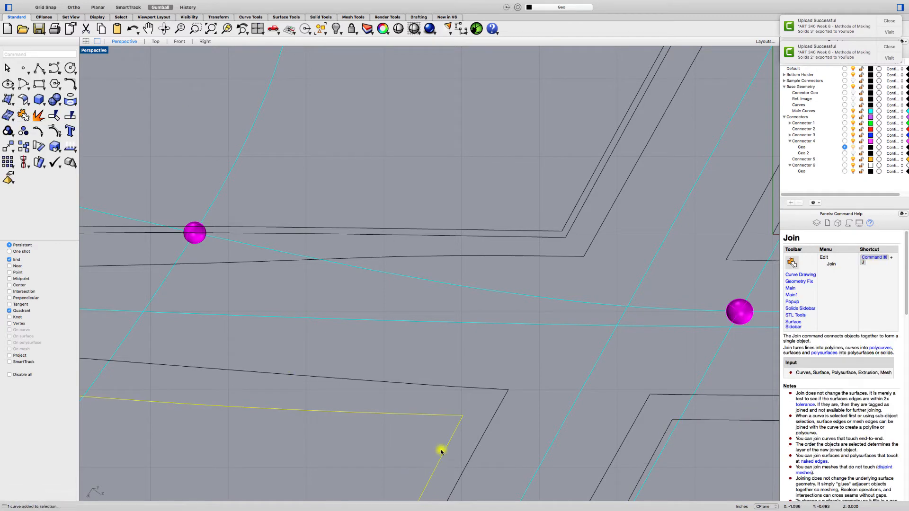
# Offset the joined outer-wall curve at the lower-left corner toward the inner wall
pyautogui.press('Return')
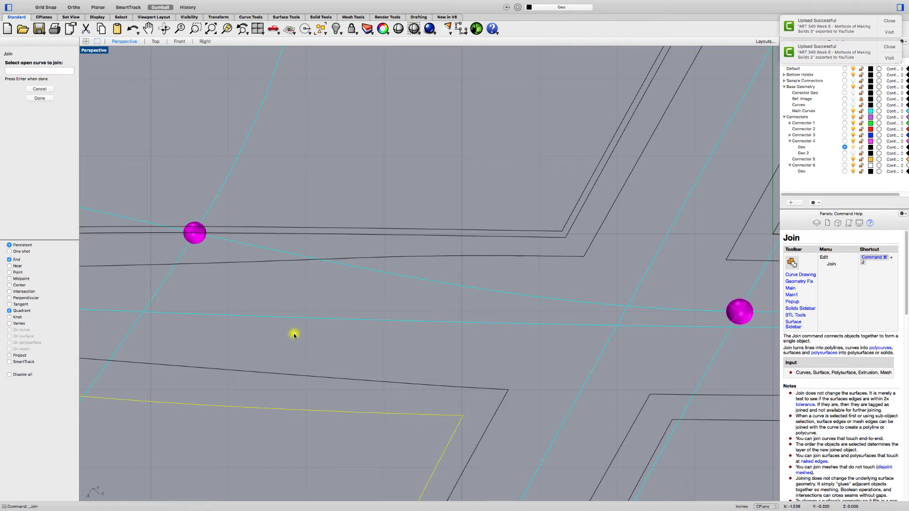
pyautogui.press('Escape')
pyautogui.write('off')
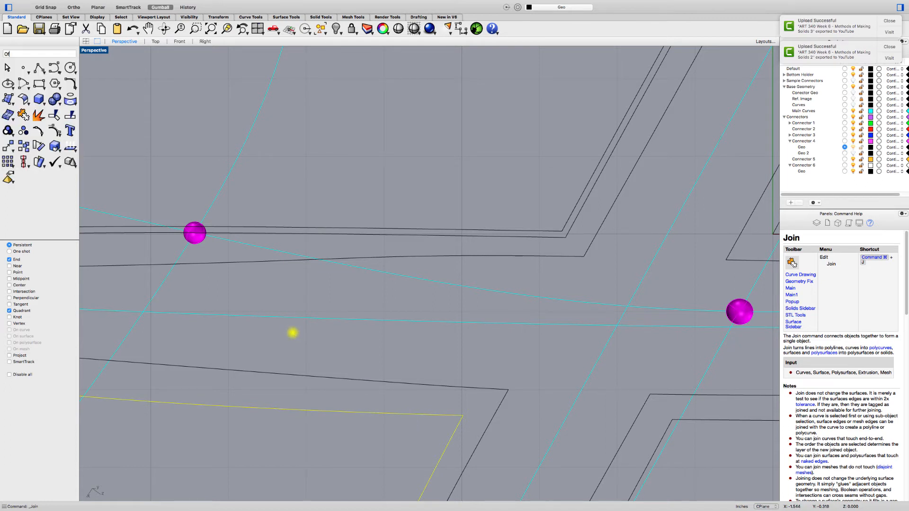
pyautogui.press('Return')
pyautogui.click(285, 387)
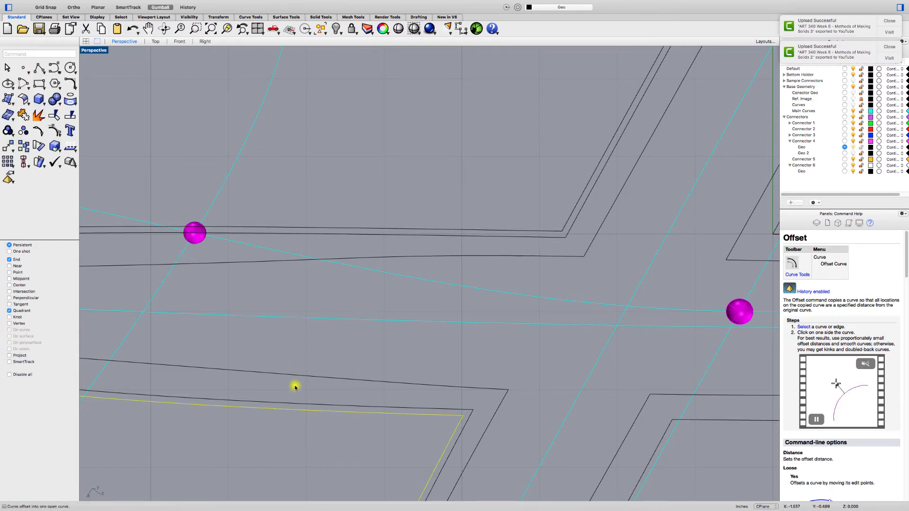
# Offset the joined outer-wall curve at the connector's lower-right corner toward the inner wall
pyautogui.moveTo(294, 383); pyautogui.dragTo(585, 394, button='right')
pyautogui.click(570, 395)
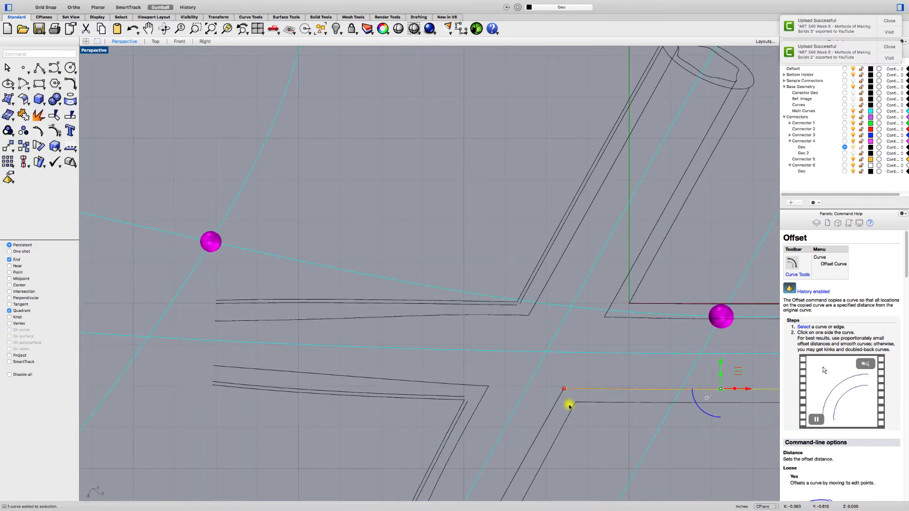
pyautogui.click(572, 409)
pyautogui.click(566, 405)
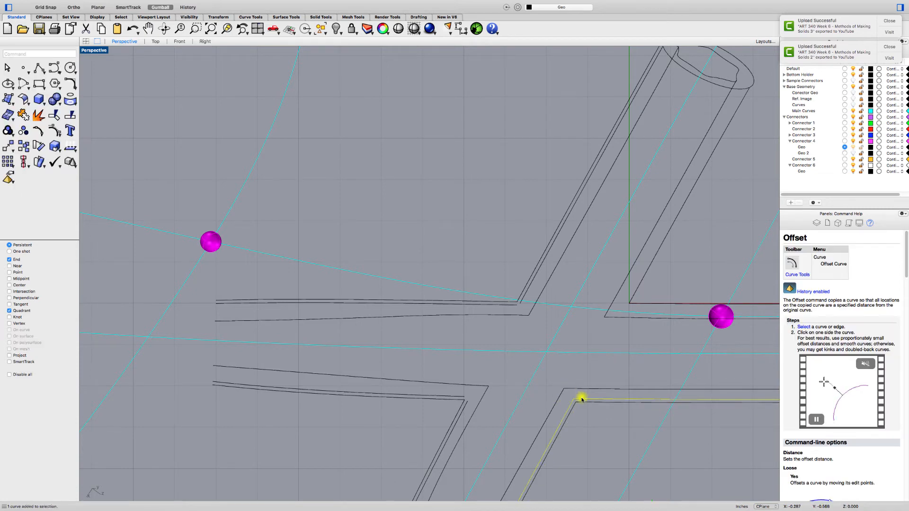
# Delete the old inner-wall section curves around all four corners of the connector, including the short leftover fragments on the left arm
pyautogui.click(563, 394)
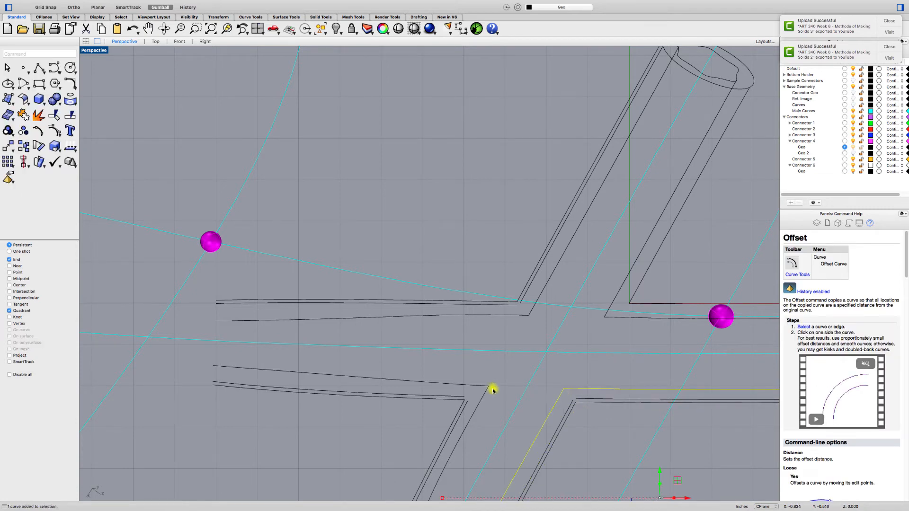
pyautogui.press('Delete')
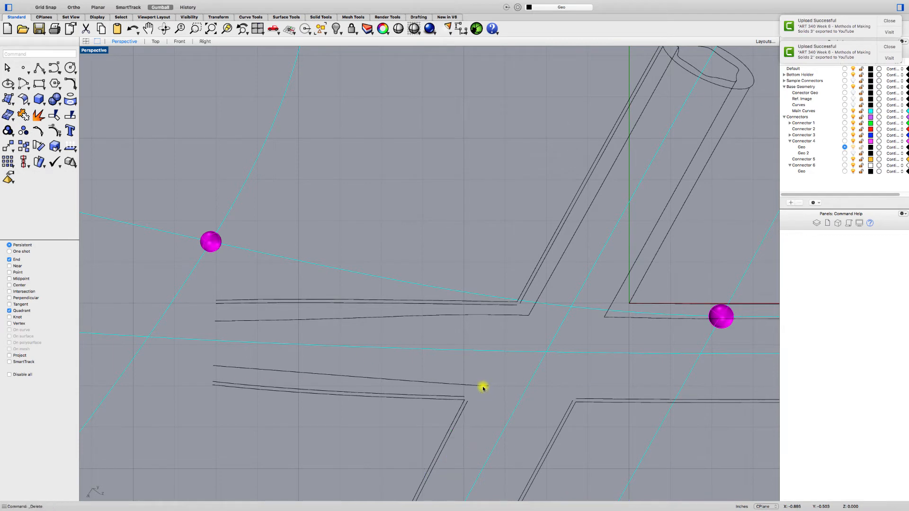
pyautogui.click(482, 385)
pyautogui.press('Delete')
pyautogui.click(512, 318)
pyautogui.press('Delete')
pyautogui.click(530, 315)
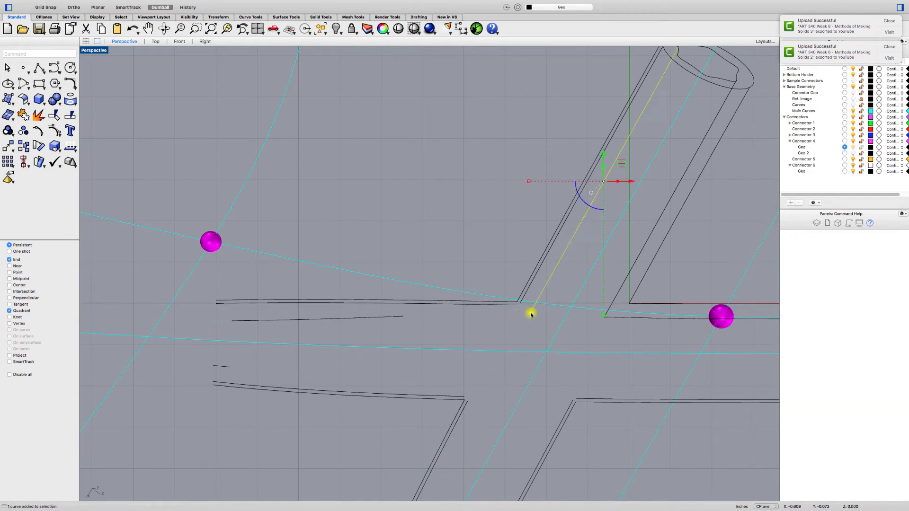
pyautogui.press('Delete')
pyautogui.click(409, 316)
pyautogui.press('Delete')
pyautogui.click(226, 366)
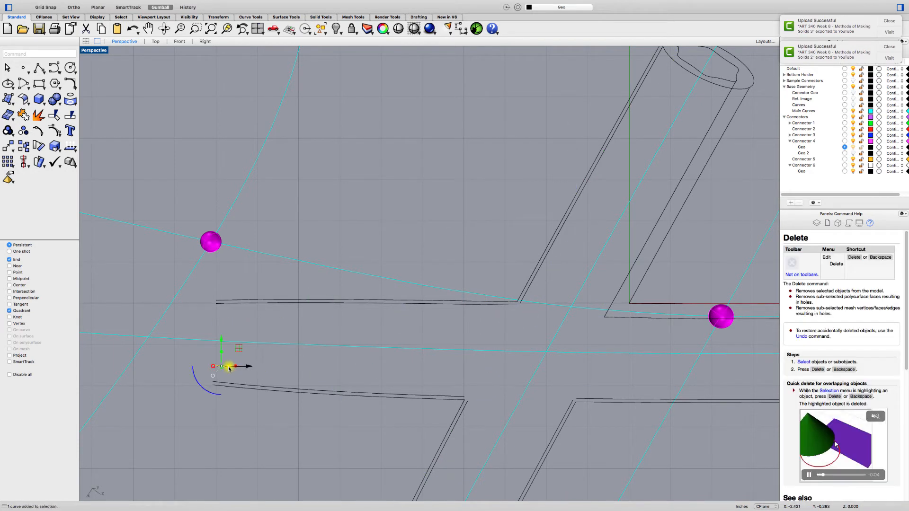
pyautogui.press('Delete')
pyautogui.click(618, 315)
pyautogui.press('Delete')
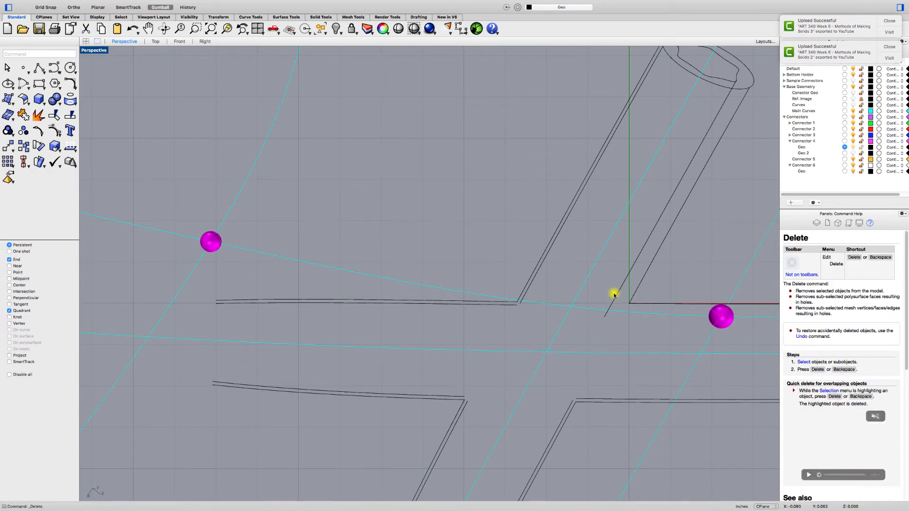
pyautogui.click(615, 294)
pyautogui.press('Delete')
# Offset the joined outer-wall curve at the upper-right corner by 0.02 inches toward the inner wall with sharp corners
pyautogui.click(631, 293)
pyautogui.write('Offset')
pyautogui.press('Return')
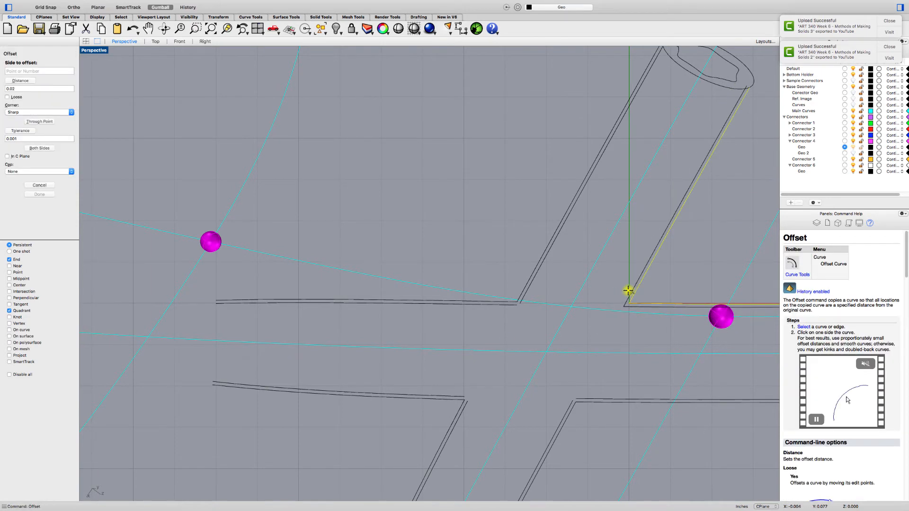
pyautogui.click(628, 292)
pyautogui.press('Escape')
pyautogui.scroll(-2, 646, 299)
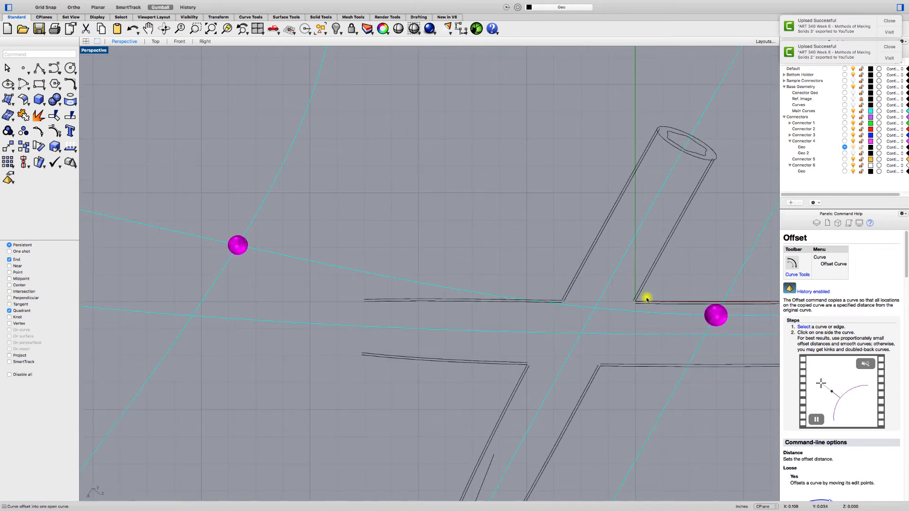
pyautogui.keyDown('shift'); pyautogui.moveTo(659, 279); pyautogui.dragTo(483, 342, button='right'); pyautogui.keyUp('shift')
pyautogui.scroll(1, 512, 256)
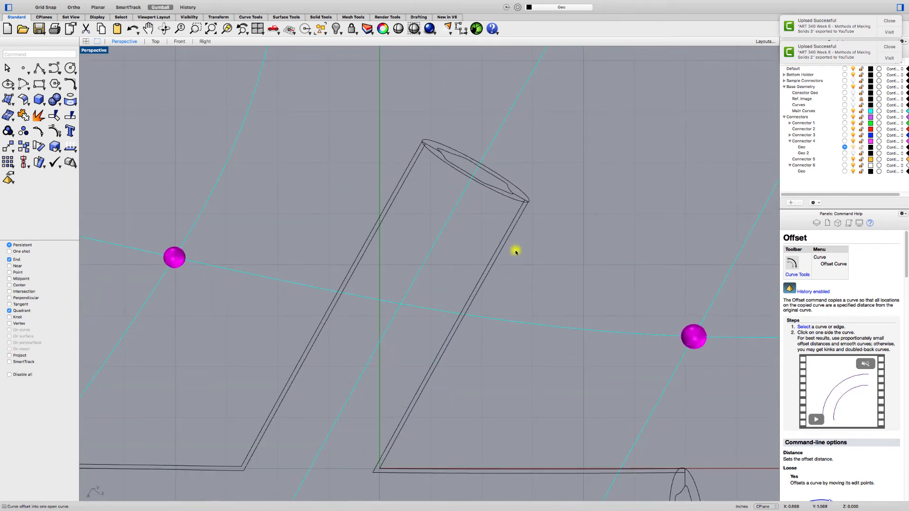
# Save the model file
pyautogui.click(516, 215)
pyautogui.scroll(-2, 662, 471)
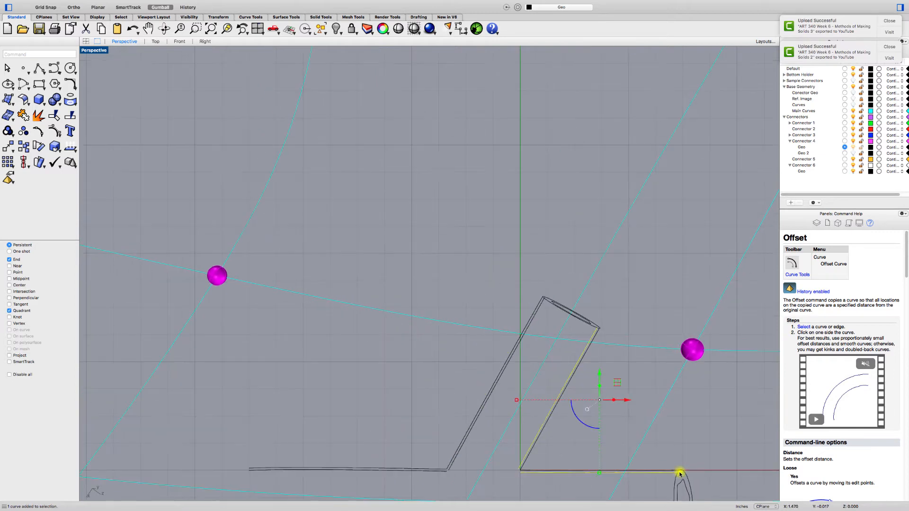
pyautogui.keyDown('shift'); pyautogui.moveTo(679, 472); pyautogui.dragTo(609, 345, button='right'); pyautogui.keyUp('shift')
pyautogui.scroll(2, 601, 348)
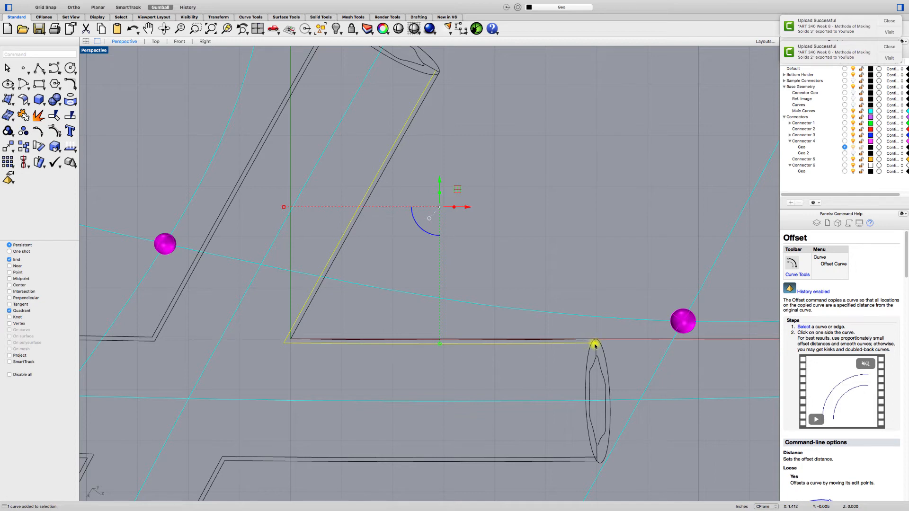
pyautogui.press('super+s')
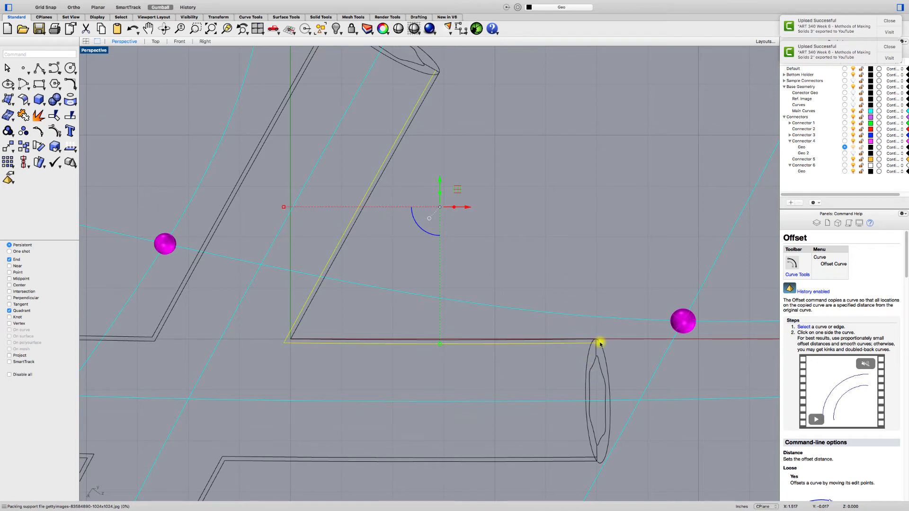
pyautogui.click(591, 334)
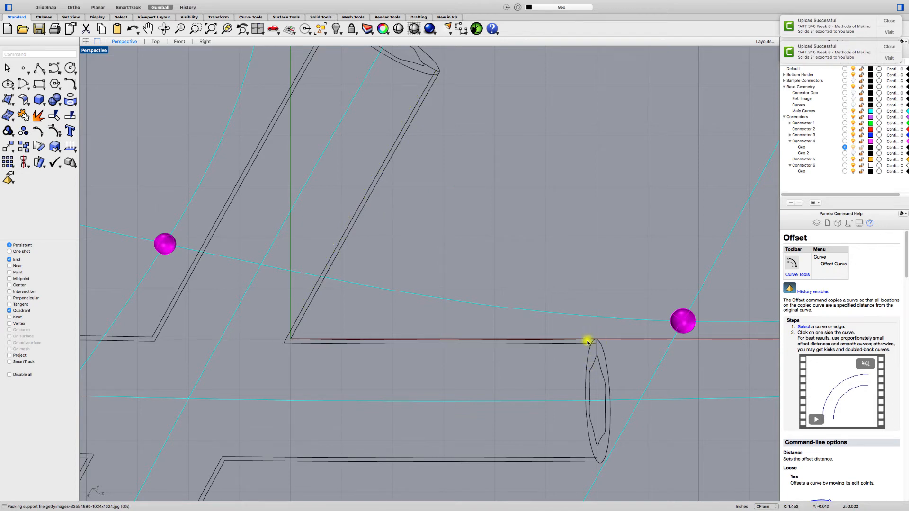
# Show the control points of the upper-right corner's inner offset curve and pull both endpoints slightly back from the arm openings
pyautogui.click(588, 341)
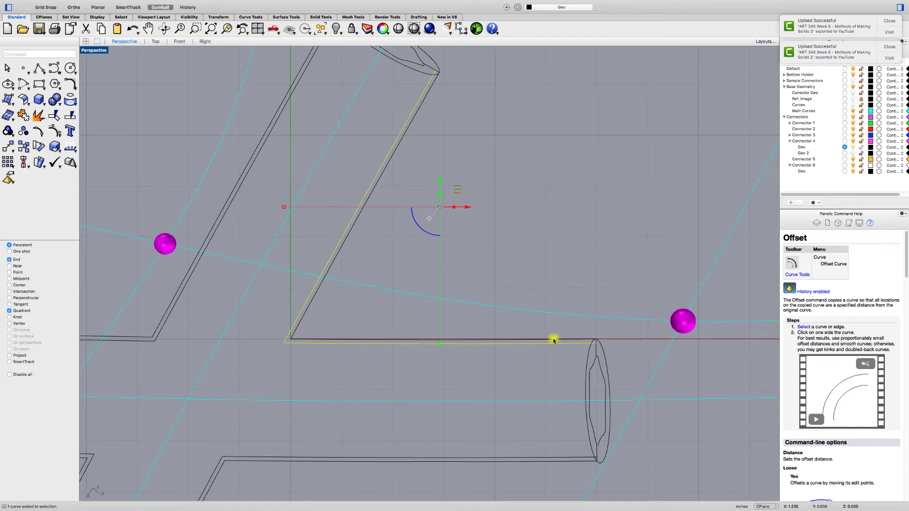
pyautogui.click(56, 131)
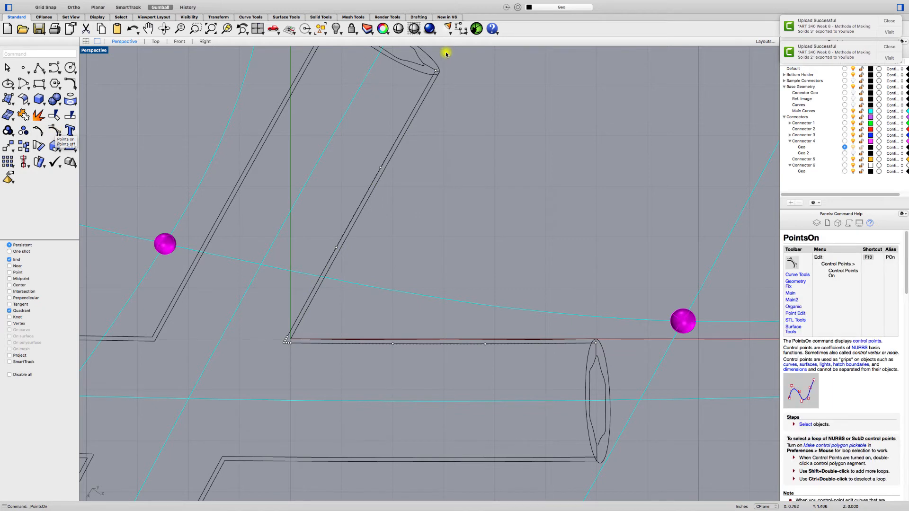
pyautogui.moveTo(434, 71); pyautogui.dragTo(427, 86)
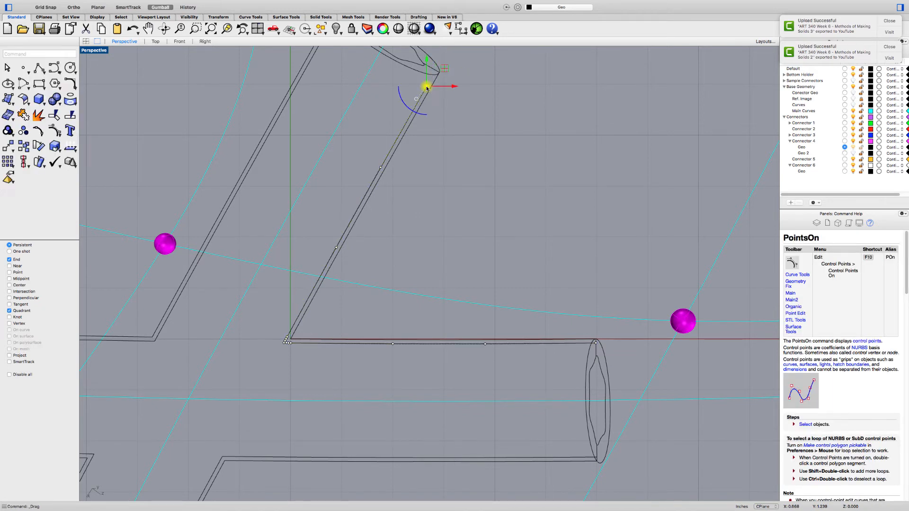
pyautogui.moveTo(596, 348); pyautogui.dragTo(586, 345)
pyautogui.click(552, 359)
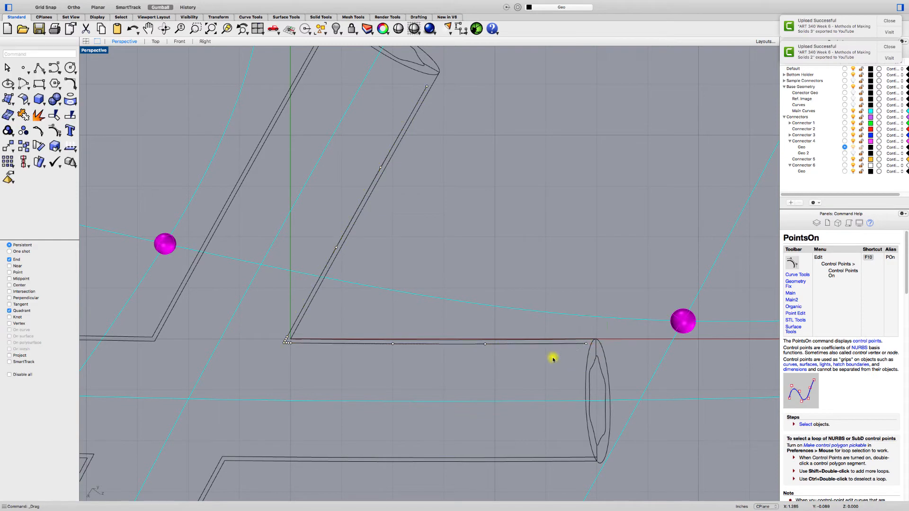
# Show the control points of the upper-left corner's inner offset curve and pull both endpoints slightly back from the arm ends
pyautogui.scroll(-3, 552, 358)
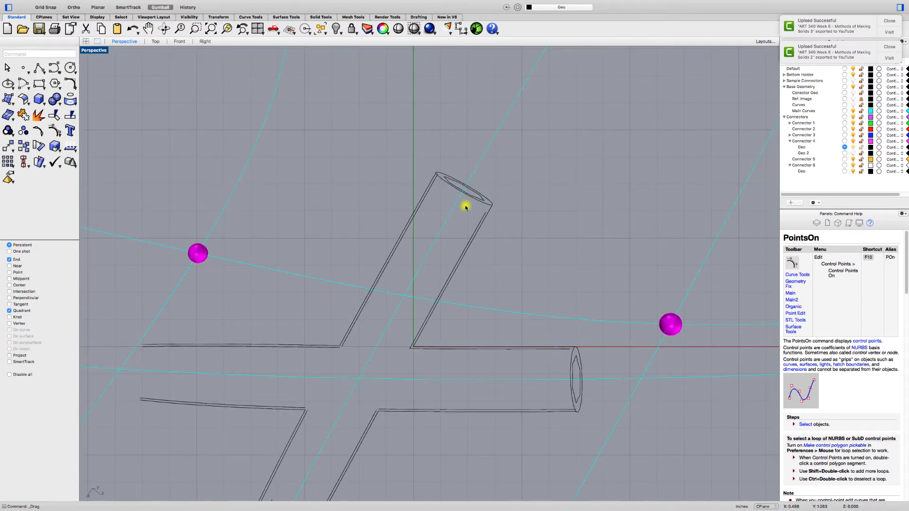
pyautogui.click(434, 186)
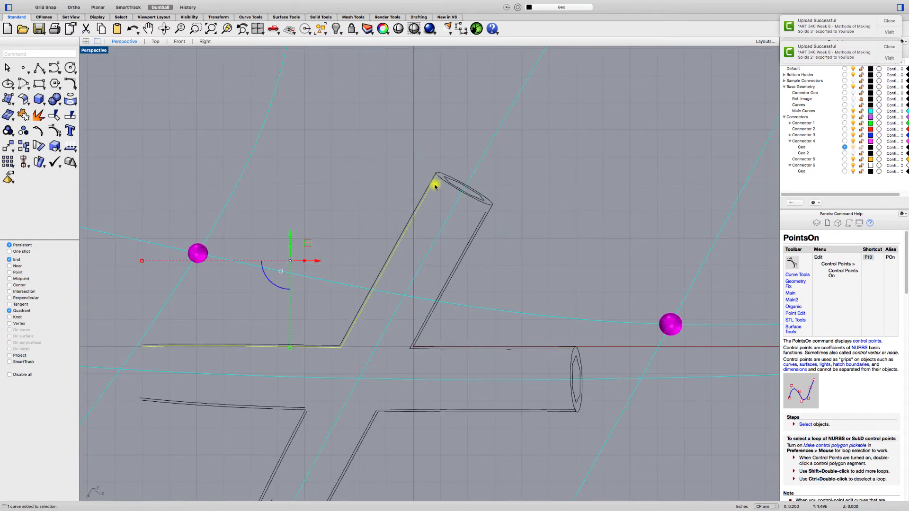
pyautogui.click(53, 132)
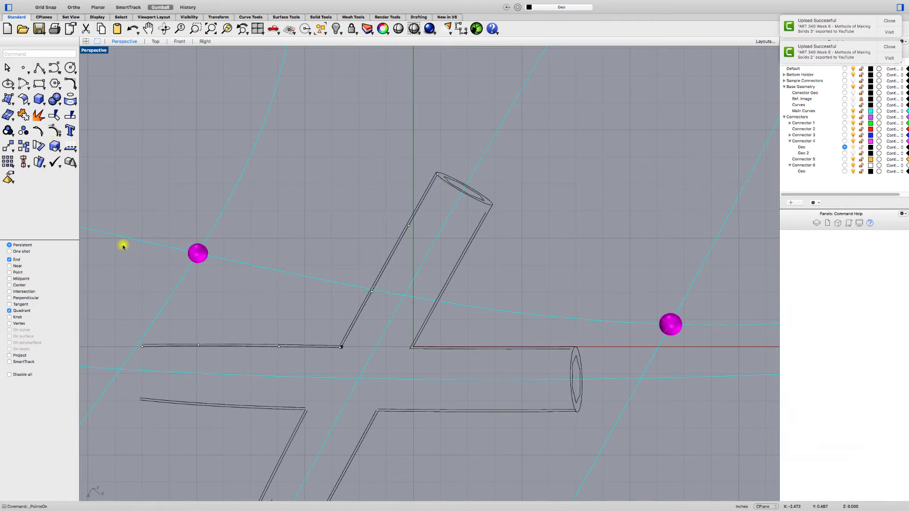
pyautogui.click(142, 348)
pyautogui.moveTo(142, 348); pyautogui.dragTo(151, 348)
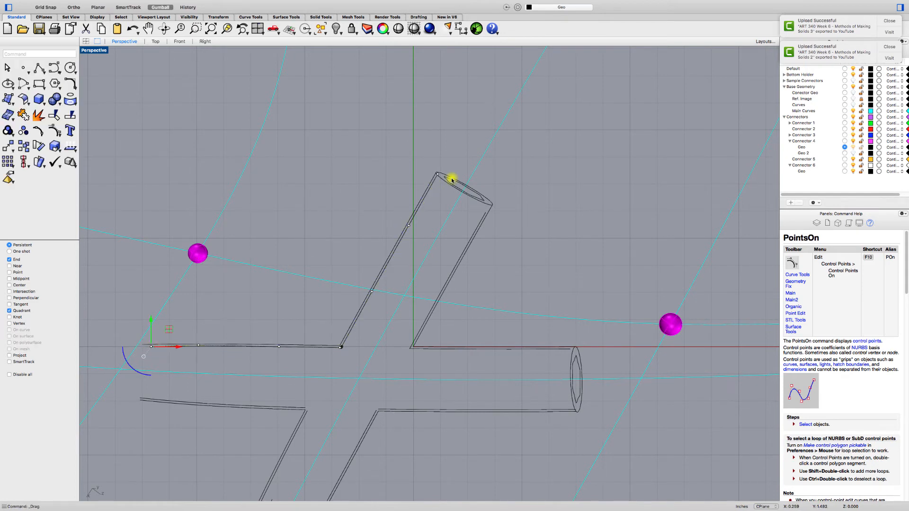
pyautogui.moveTo(436, 174); pyautogui.dragTo(432, 184)
# Show the control points of the lower-left corner's outer curve and move its left endpoint slightly back from the arm end
pyautogui.click(232, 409)
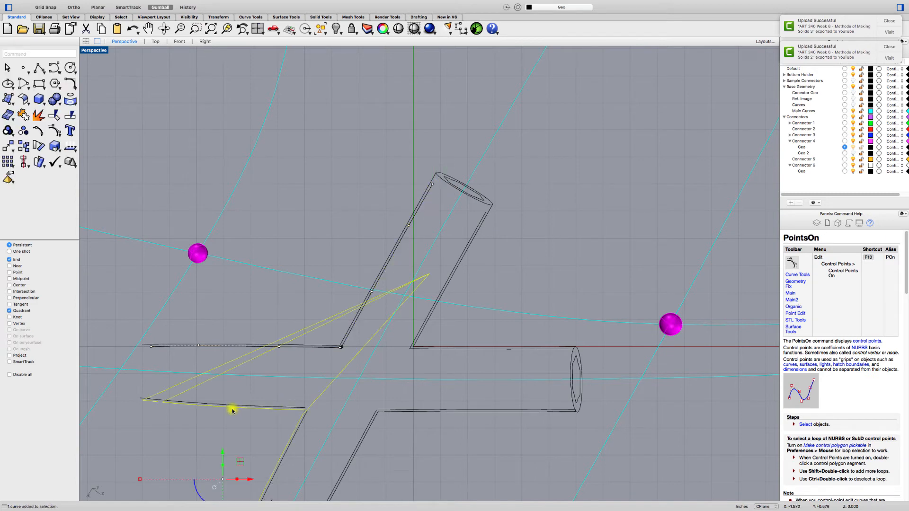
pyautogui.click(55, 130)
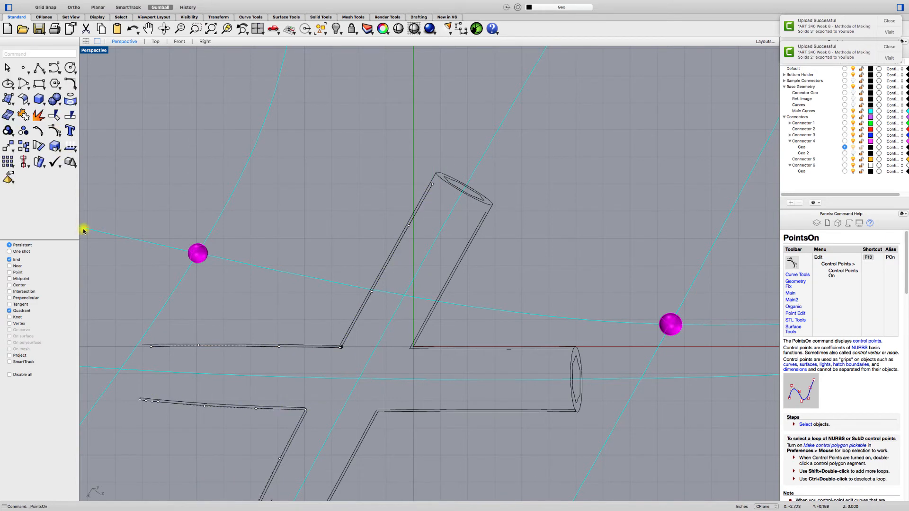
pyautogui.scroll(3, 147, 407)
pyautogui.click(129, 388)
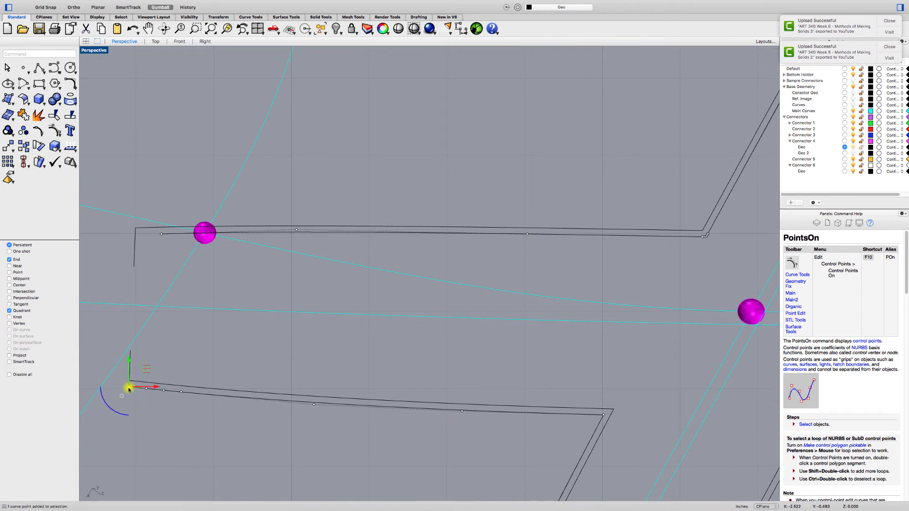
pyautogui.moveTo(129, 389); pyautogui.dragTo(139, 379)
pyautogui.scroll(2, 138, 391)
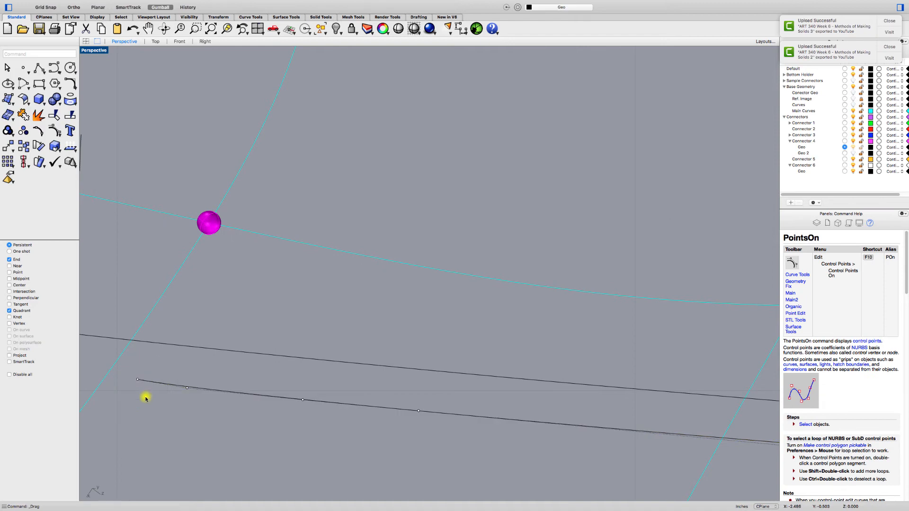
pyautogui.scroll(-2, 146, 397)
pyautogui.keyDown('shift'); pyautogui.moveTo(164, 415); pyautogui.dragTo(201, 251, button='right'); pyautogui.keyUp('shift')
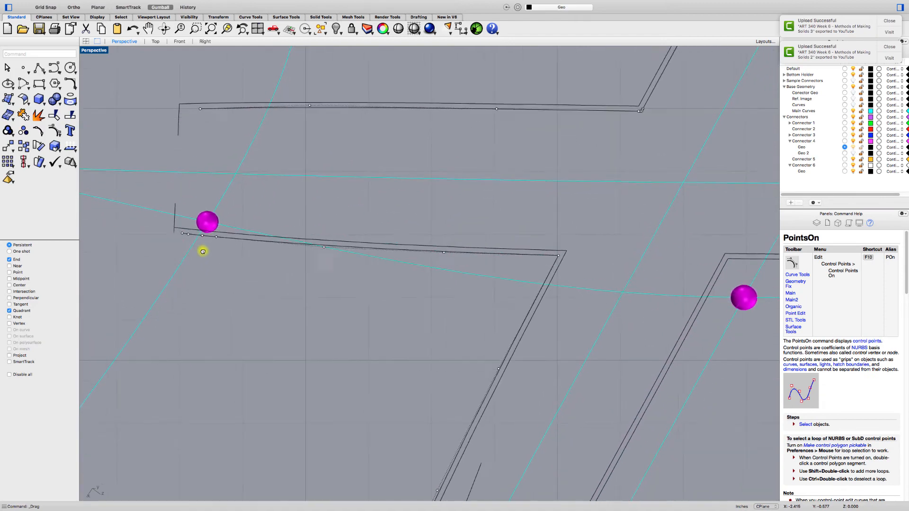
pyautogui.scroll(-4, 325, 333)
pyautogui.scroll(2, 343, 358)
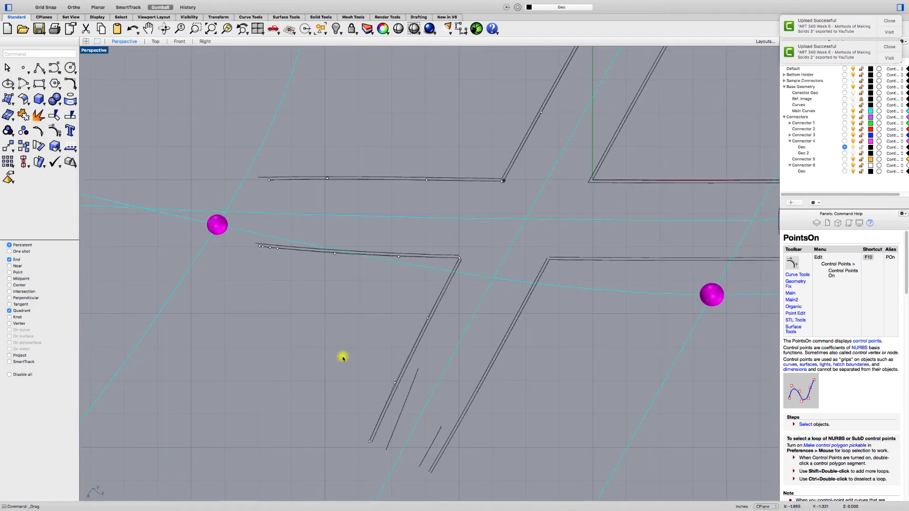
# Set the Perspective viewport's camera to the CPlane Top view
pyautogui.moveTo(343, 358); pyautogui.dragTo(311, 369, button='right')
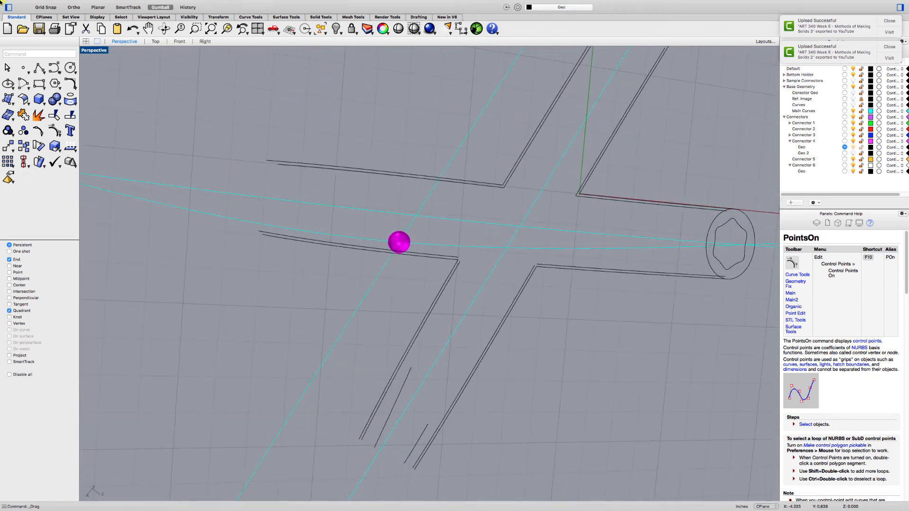
pyautogui.click(87, 4)
pyautogui.click(87, 4)
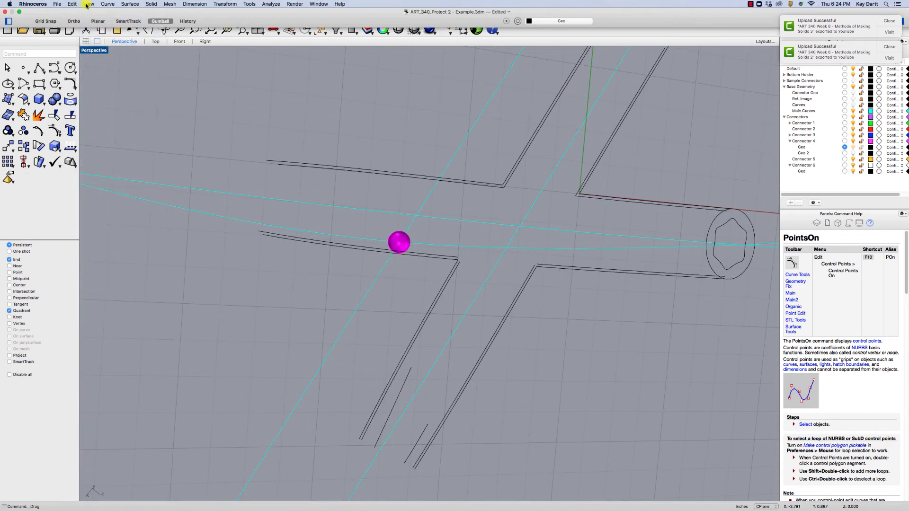
pyautogui.click(87, 4)
pyautogui.moveTo(110, 99)
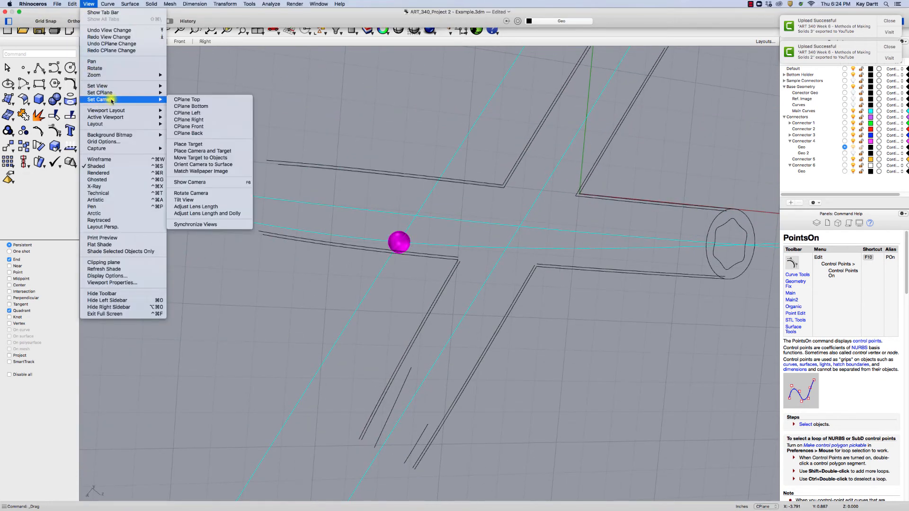
pyautogui.click(194, 99)
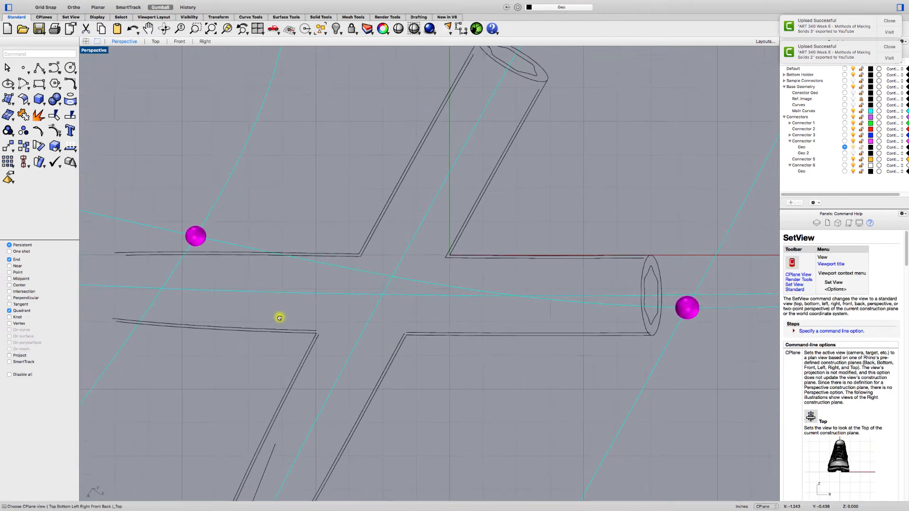
# Show the control points of the lower-left corner's inner offset curve and pull both endpoints slightly back from the arm ends
pyautogui.click(303, 320)
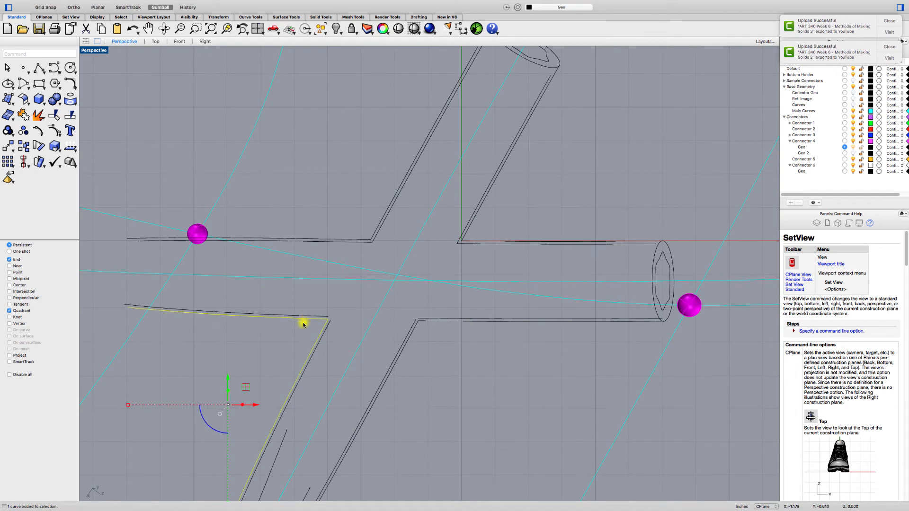
pyautogui.moveTo(257, 315); pyautogui.dragTo(257, 314)
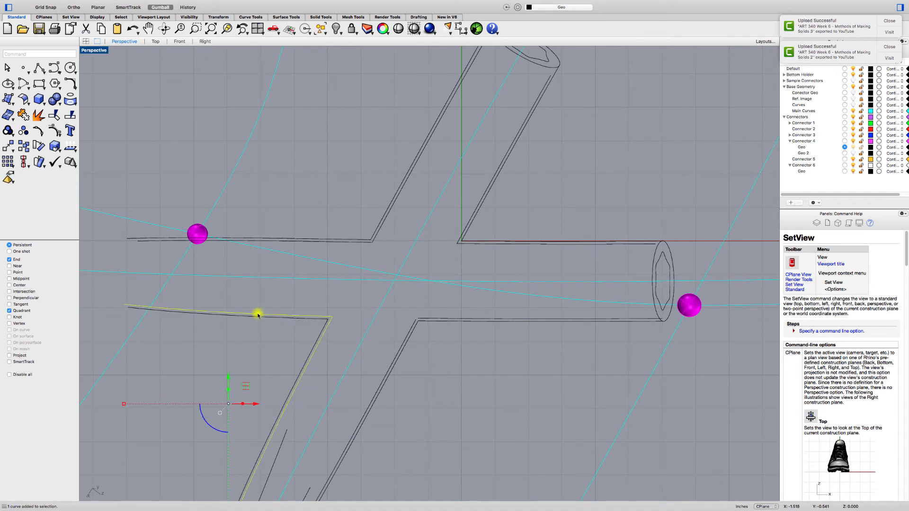
pyautogui.click(54, 131)
pyautogui.scroll(5, 122, 300)
pyautogui.moveTo(138, 311); pyautogui.dragTo(158, 315)
pyautogui.moveTo(158, 314); pyautogui.dragTo(227, 388, button='right')
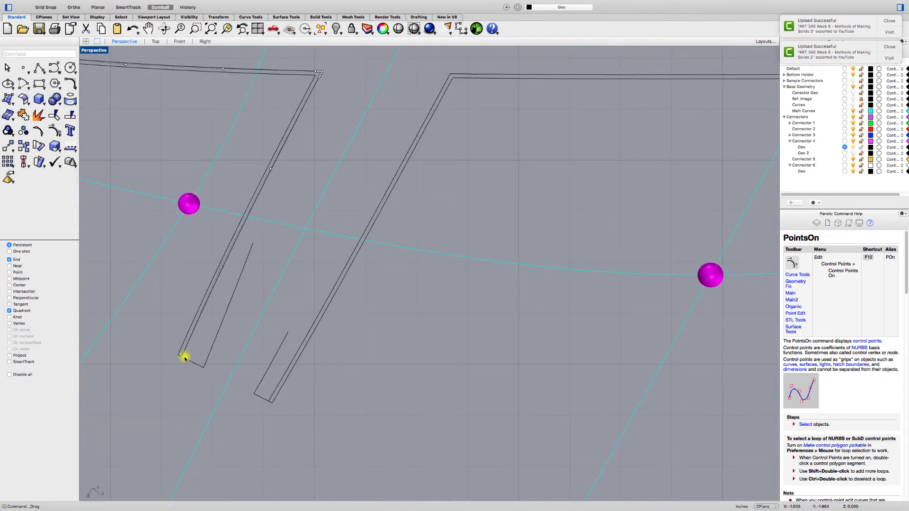
pyautogui.moveTo(185, 359); pyautogui.dragTo(188, 345)
# Show the lower-right corner's inner offset curve's control points, pull both endpoints slightly back from the arm openings, and hide the points
pyautogui.click(275, 388)
pyautogui.press('F10')
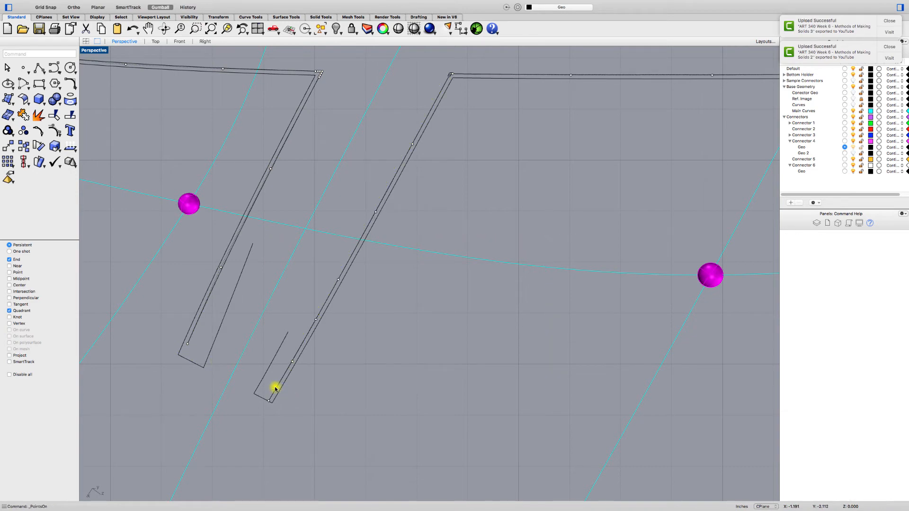
pyautogui.moveTo(270, 401); pyautogui.dragTo(278, 386)
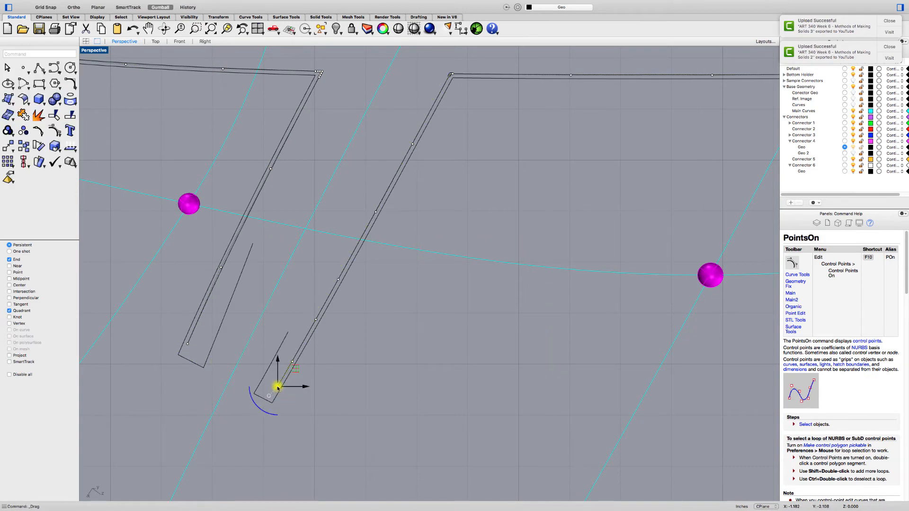
pyautogui.scroll(-4, 278, 386)
pyautogui.scroll(6, 630, 184)
pyautogui.moveTo(645, 182); pyautogui.dragTo(627, 183)
pyautogui.scroll(-3, 627, 183)
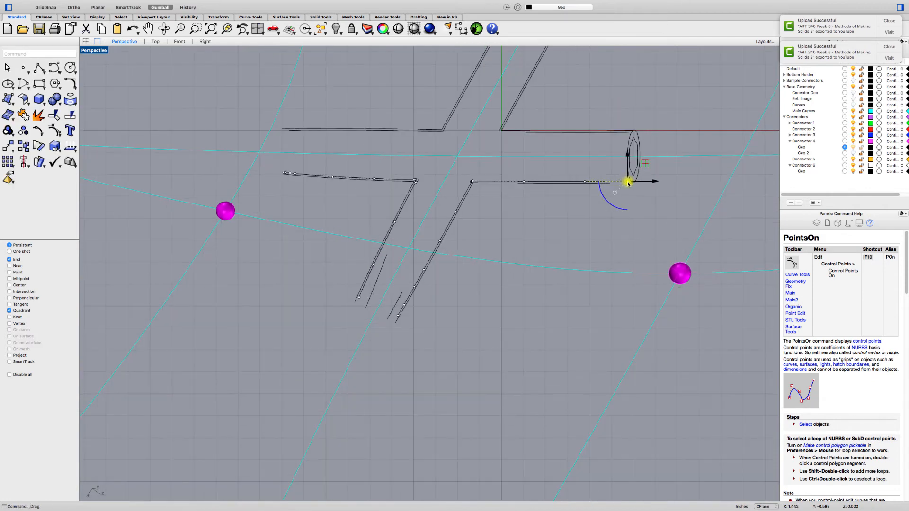
pyautogui.press('Escape')
pyautogui.press('Escape')
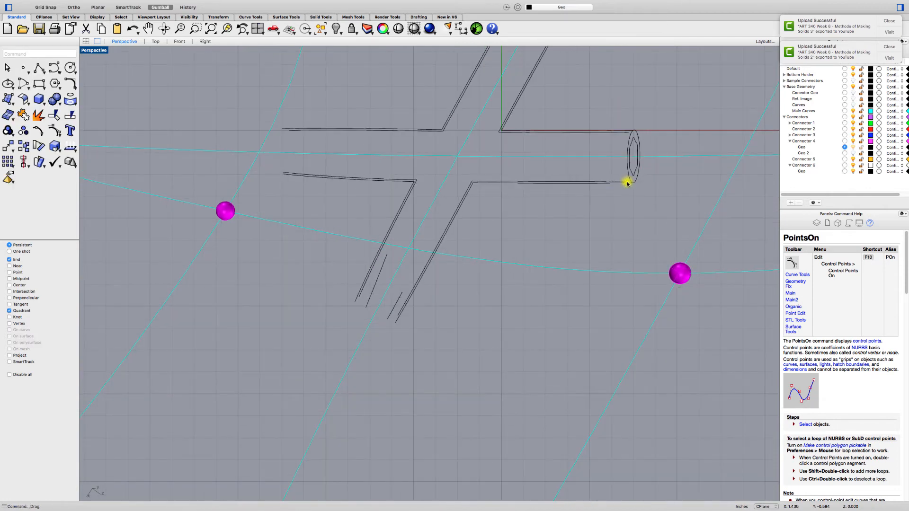
# Draw a conic tangent at start and end between the endpoints of the lower-left corner's offset curve, with rho about 0.33
pyautogui.click(59, 74)
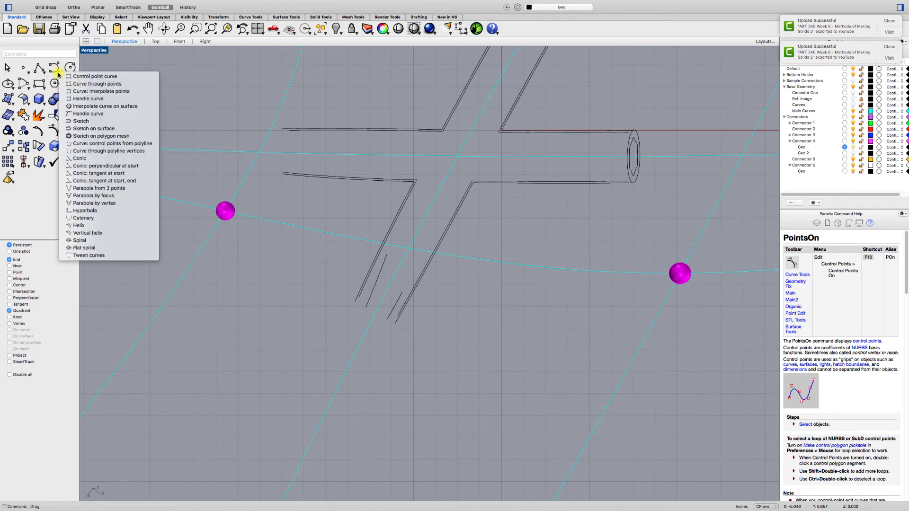
pyautogui.click(85, 181)
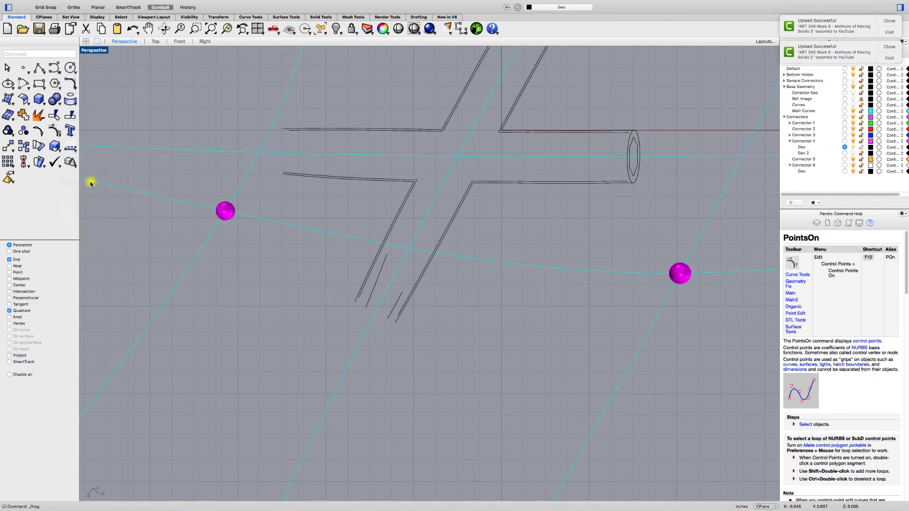
pyautogui.click(284, 174)
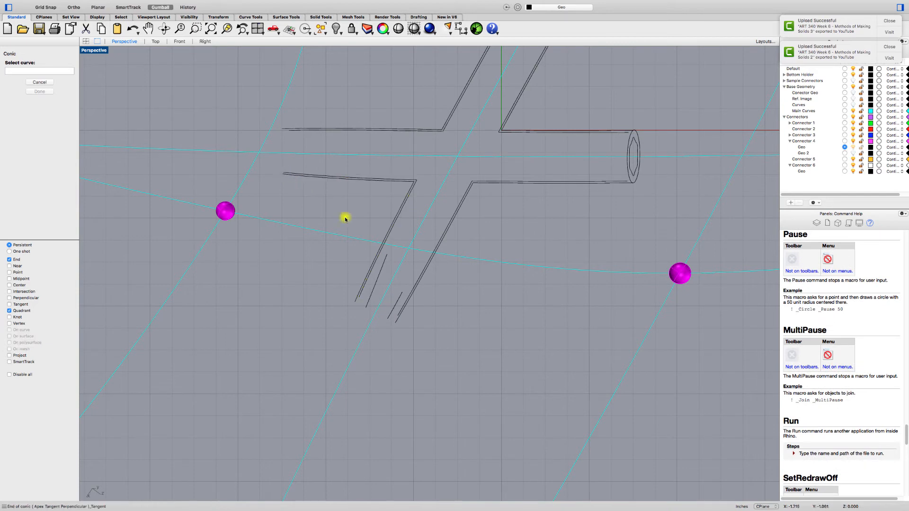
pyautogui.click(360, 296)
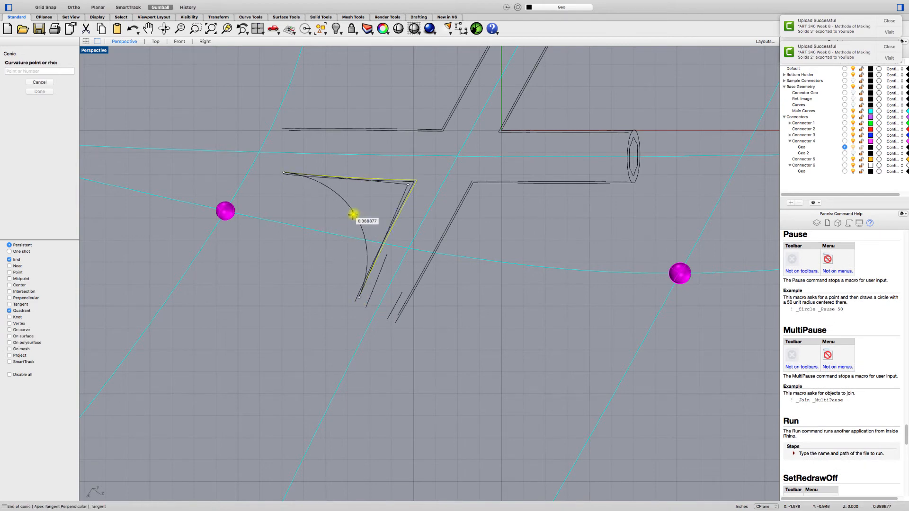
pyautogui.click(350, 218)
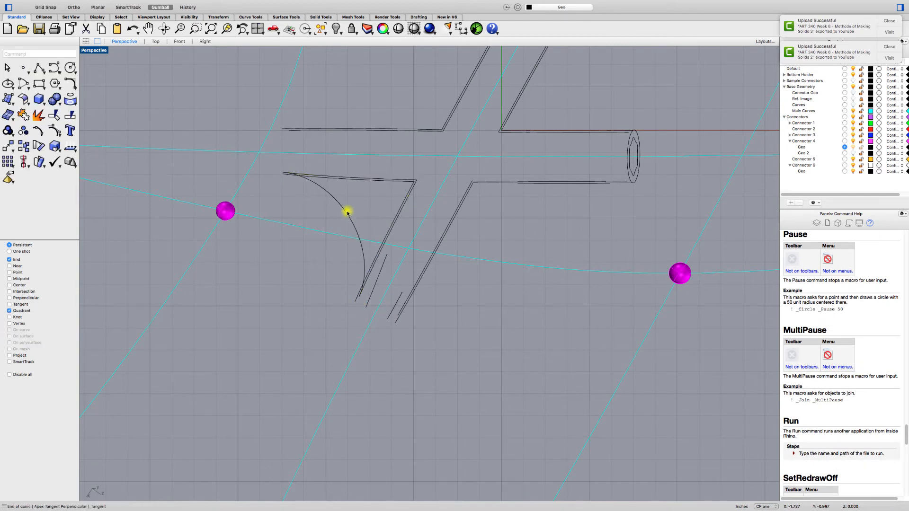
# Draw a tangent conic between the two endpoints of the upper-left corner's offset curve, bowing toward the corner
pyautogui.click(337, 133)
pyautogui.press('Return')
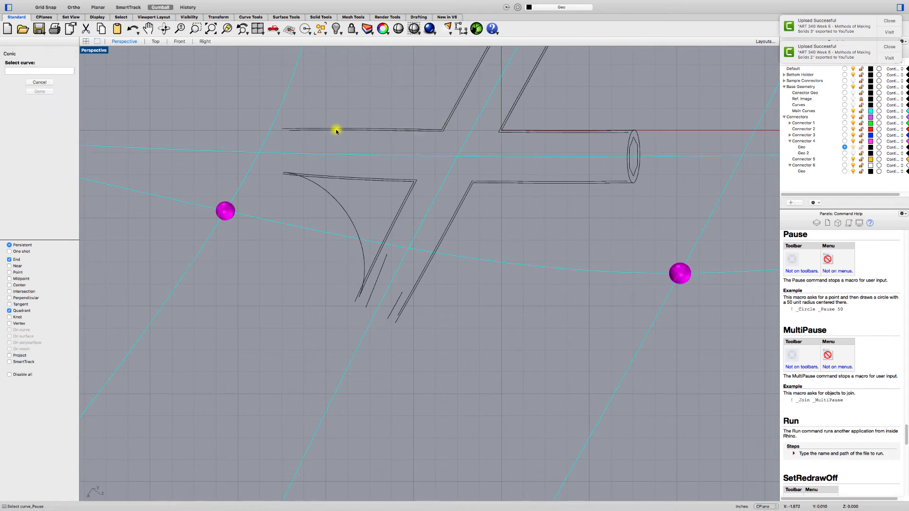
pyautogui.click(287, 130)
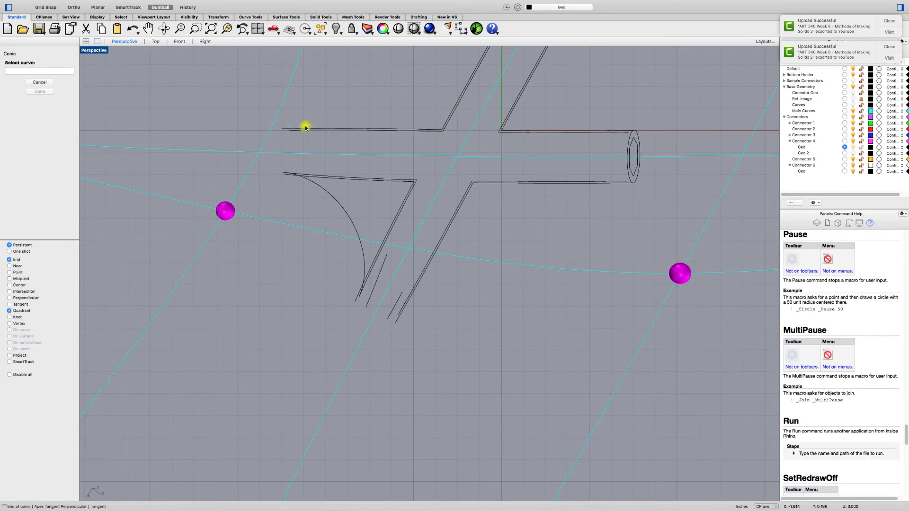
pyautogui.scroll(-3, 416, 101)
pyautogui.click(459, 59)
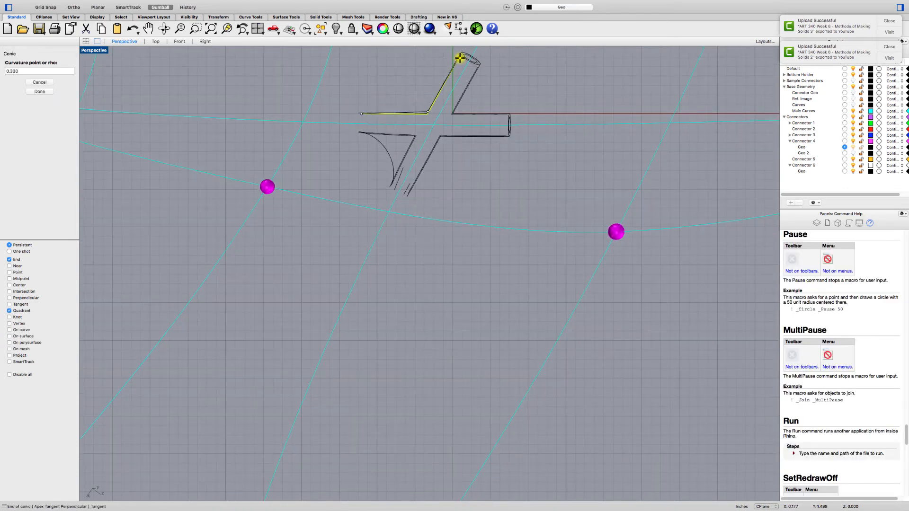
pyautogui.click(426, 94)
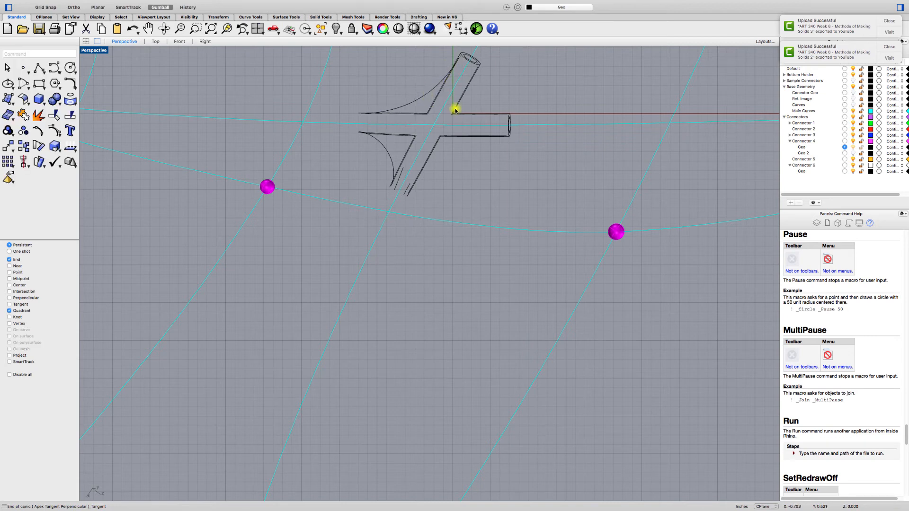
# Draw a tangent conic between the two endpoints of the upper-right corner's offset curve, with rho about 0.37
pyautogui.scroll(4, 458, 109)
pyautogui.scroll(-1, 474, 76)
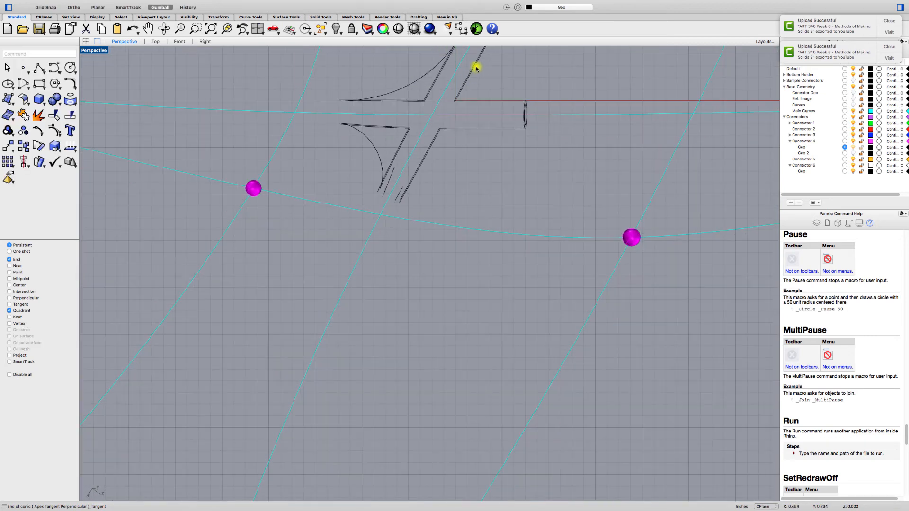
pyautogui.keyDown('shift'); pyautogui.moveTo(477, 73); pyautogui.dragTo(455, 113, button='right'); pyautogui.keyUp('shift')
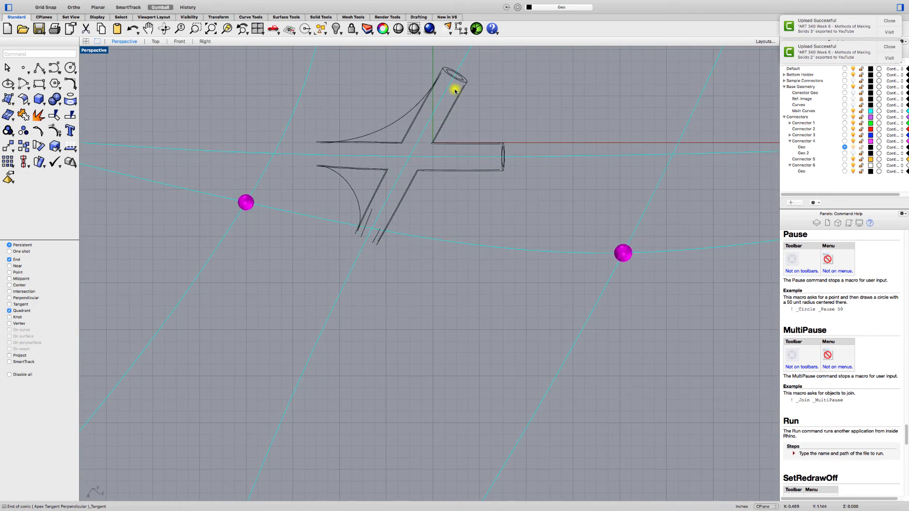
pyautogui.scroll(2, 455, 91)
pyautogui.rightClick(455, 91)
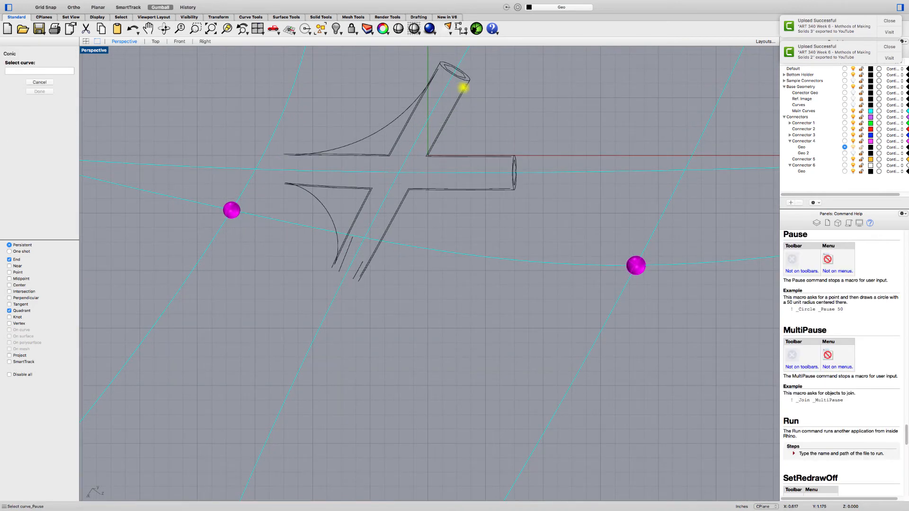
pyautogui.click(511, 156)
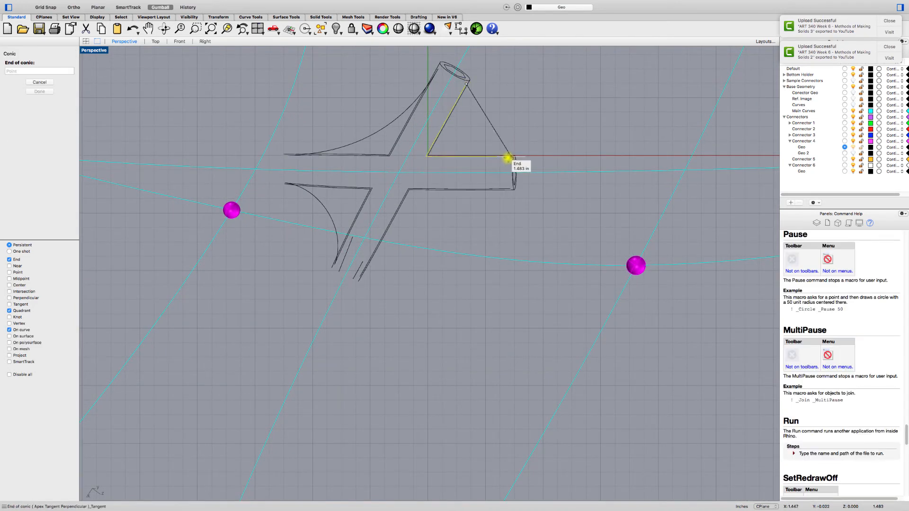
pyautogui.click(511, 156)
pyautogui.click(470, 141)
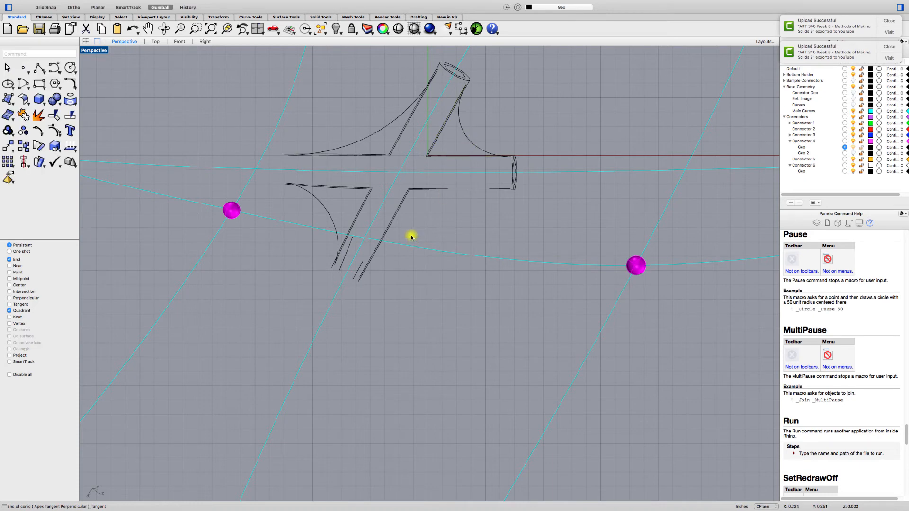
# Draw a tangent conic between the two endpoints of the lower-right corner's offset curve, with rho about 0.62
pyautogui.rightClick(401, 208)
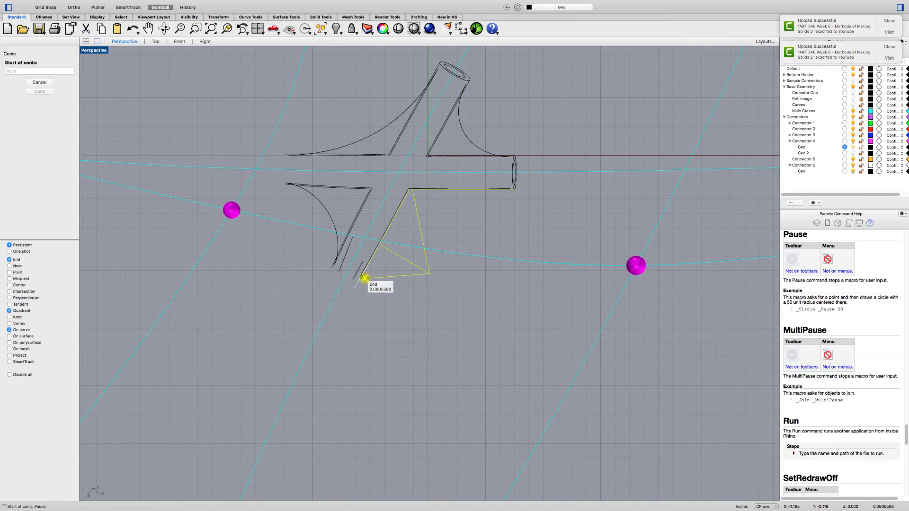
pyautogui.press('Escape')
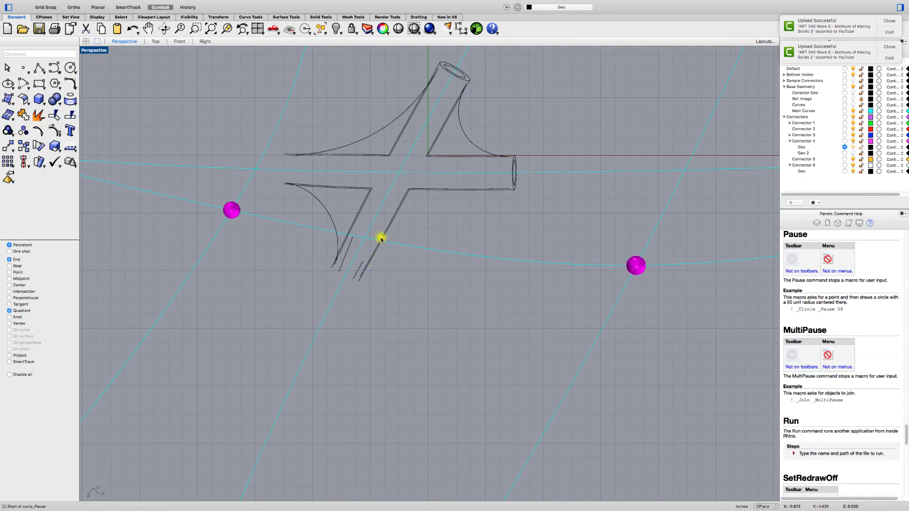
pyautogui.click(381, 238)
pyautogui.rightClick(380, 239)
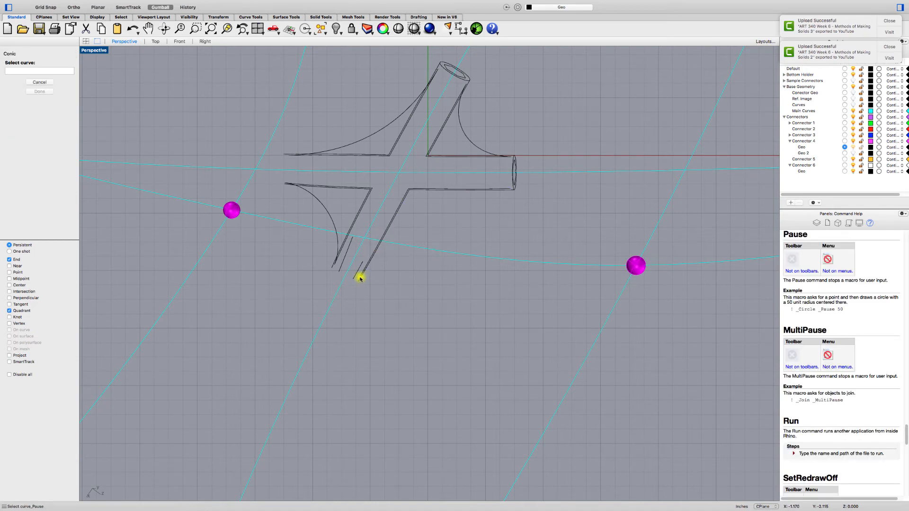
pyautogui.click(360, 278)
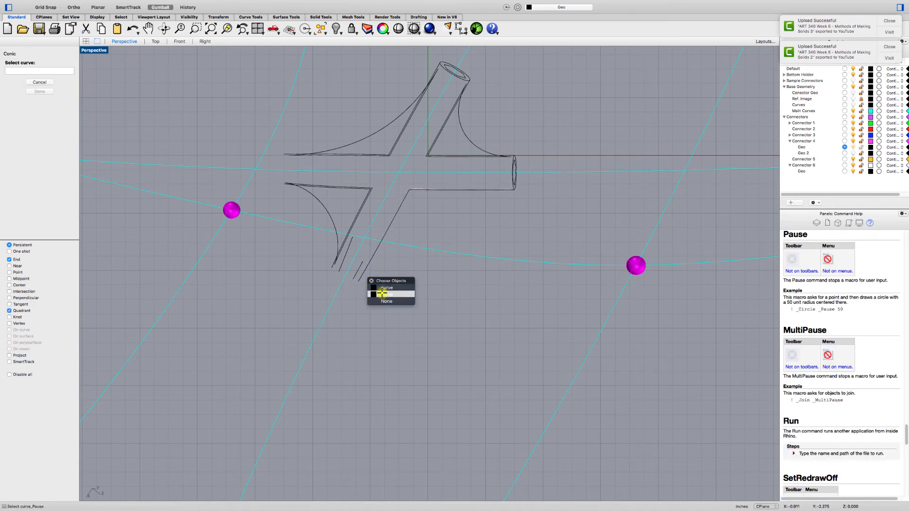
pyautogui.click(382, 293)
pyautogui.click(361, 278)
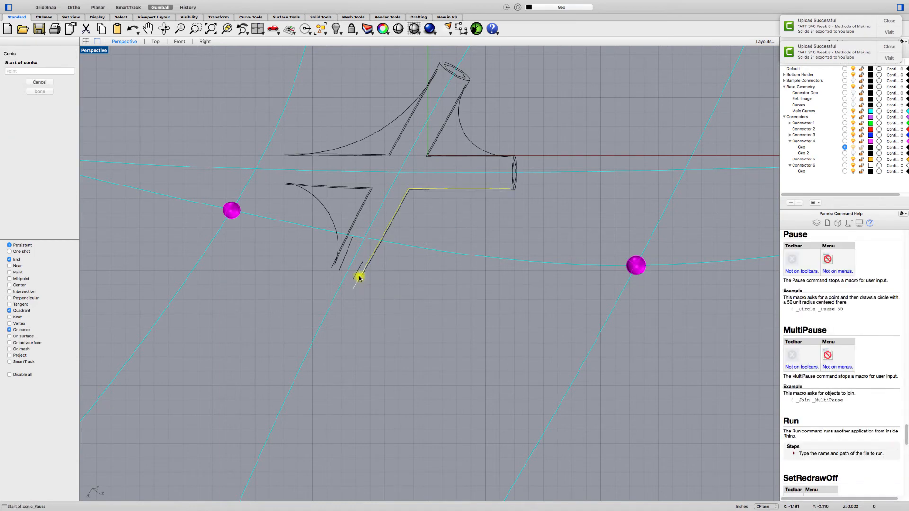
pyautogui.click(511, 189)
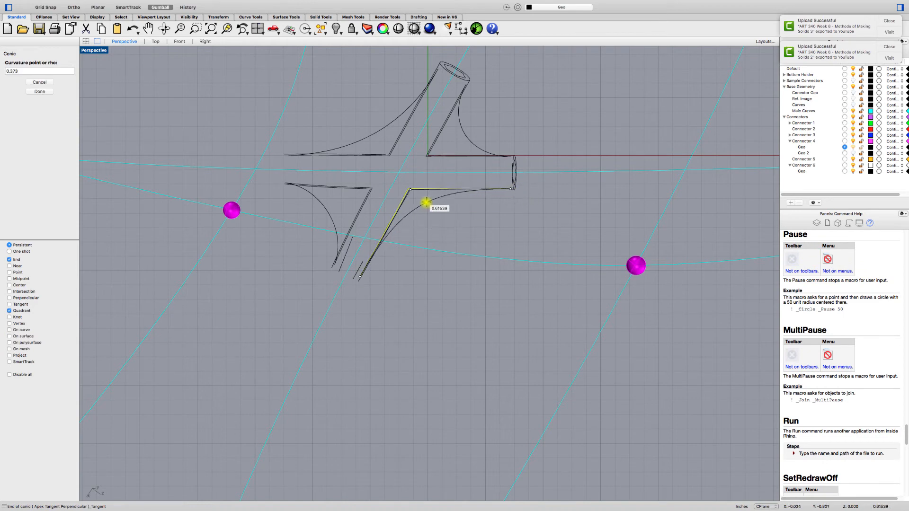
pyautogui.click(426, 203)
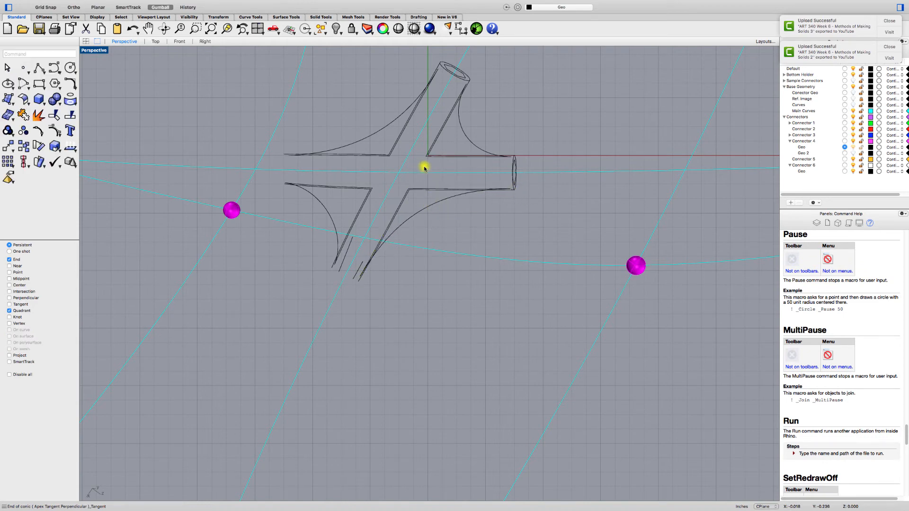
# Join the four conics with their matching corner offset curves into four closed curves
pyautogui.scroll(3, 424, 168)
pyautogui.click(402, 155)
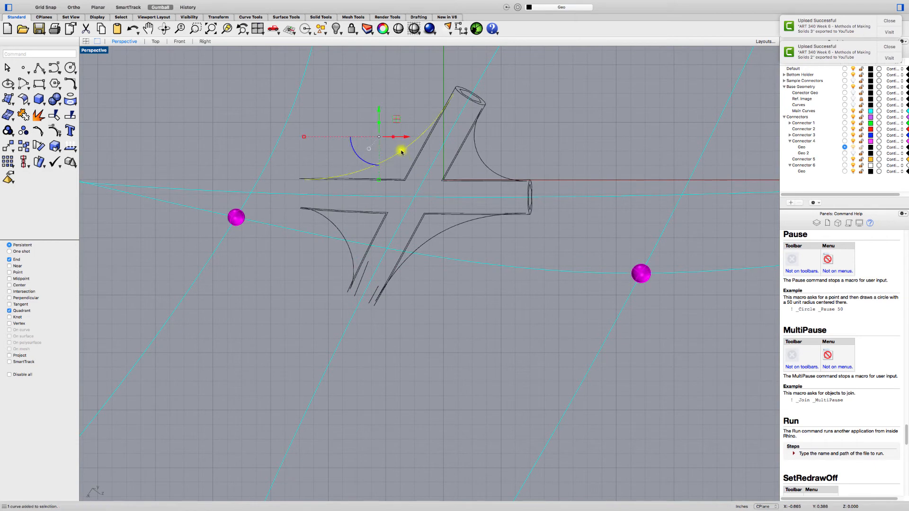
pyautogui.scroll(4, 406, 175)
pyautogui.keyDown('shift'); pyautogui.click(403, 191); pyautogui.keyUp('shift')
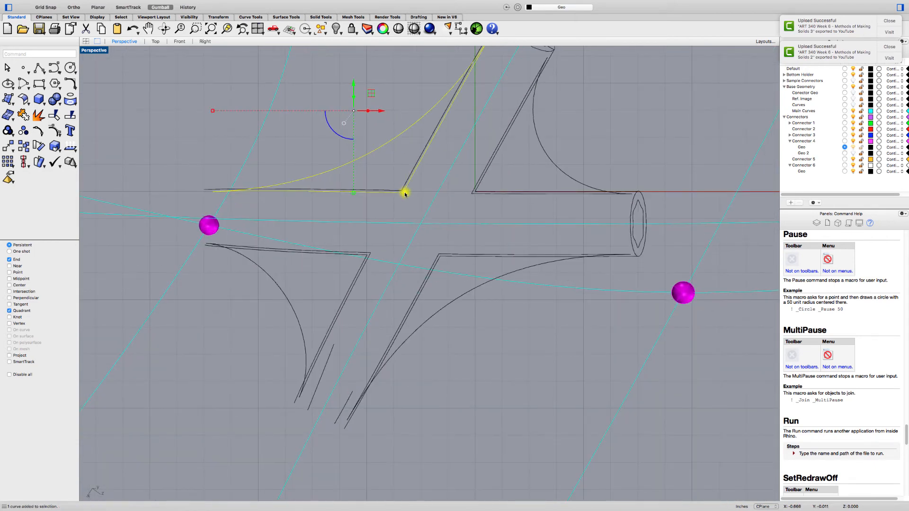
pyautogui.keyDown('shift'); pyautogui.click(475, 192); pyautogui.keyUp('shift')
pyautogui.keyDown('shift'); pyautogui.click(550, 159); pyautogui.keyUp('shift')
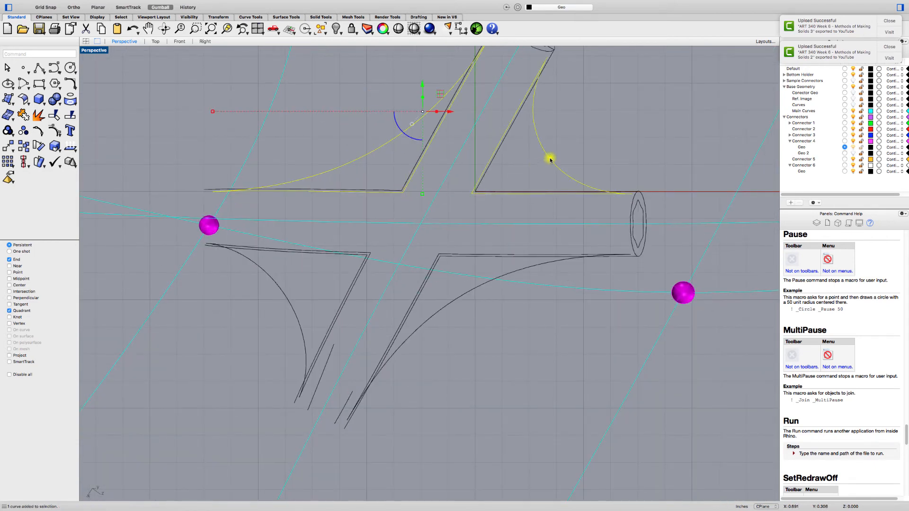
pyautogui.keyDown('shift'); pyautogui.click(454, 299); pyautogui.keyUp('shift')
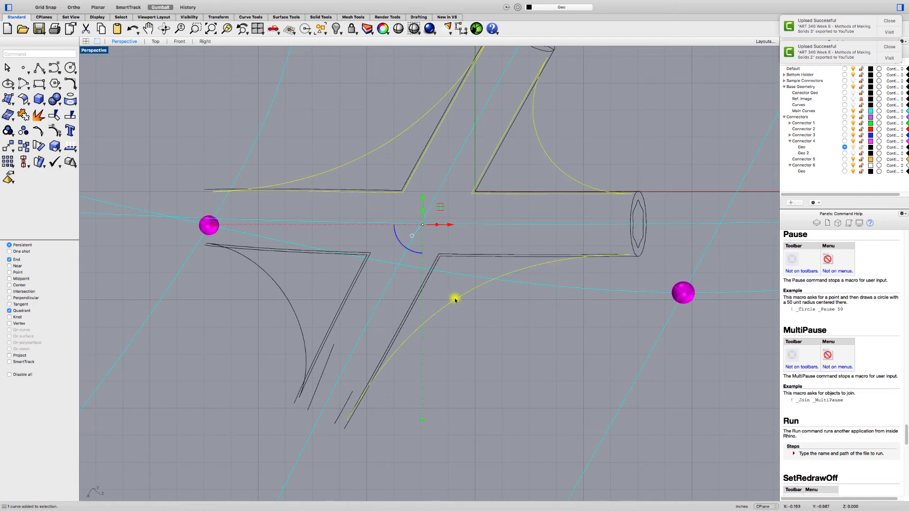
pyautogui.keyDown('shift'); pyautogui.click(435, 258); pyautogui.keyUp('shift')
pyautogui.keyDown('shift'); pyautogui.click(369, 256); pyautogui.keyUp('shift')
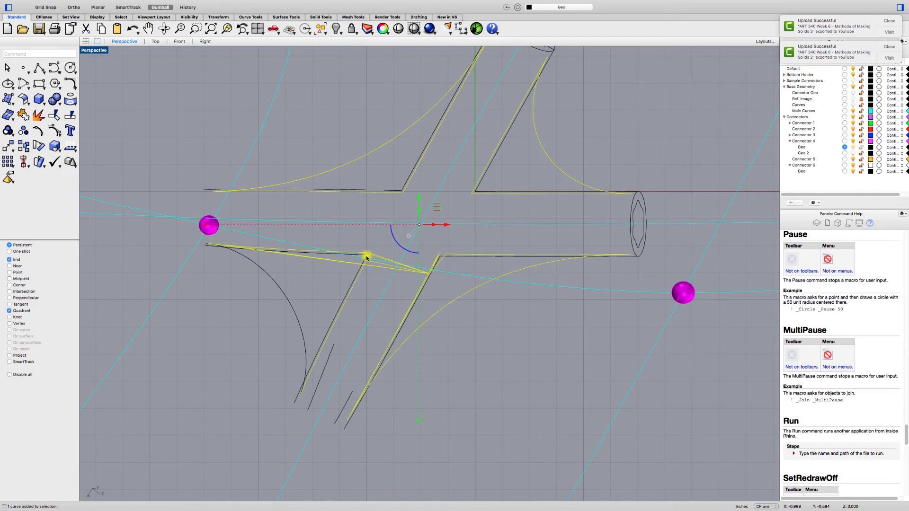
pyautogui.keyDown('shift'); pyautogui.click(287, 303); pyautogui.keyUp('shift')
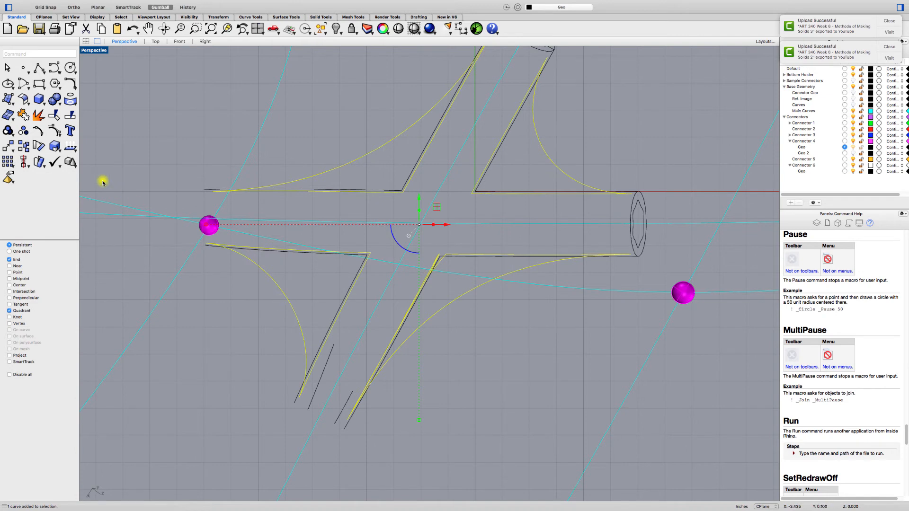
pyautogui.click(24, 117)
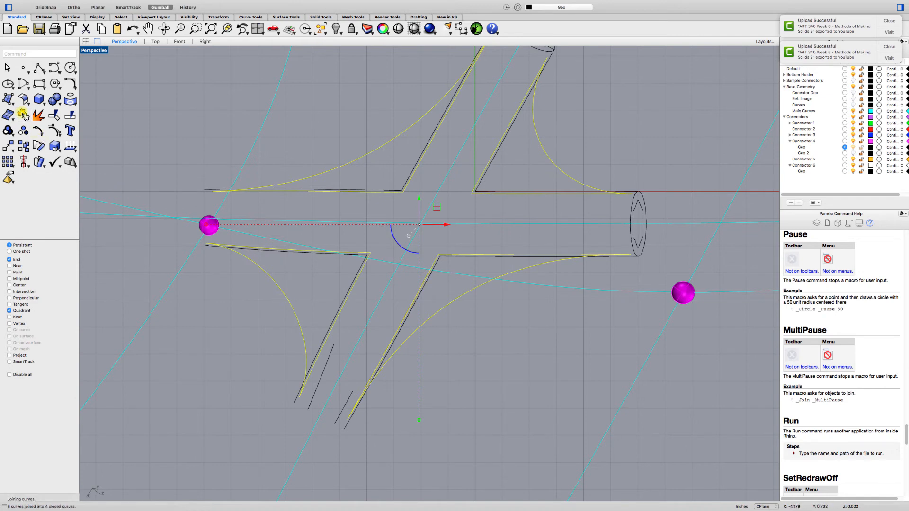
# Select the four closed web curves between the connector's arms and show Connector 4's Geo 2 layer
pyautogui.click(169, 138)
pyautogui.click(310, 179)
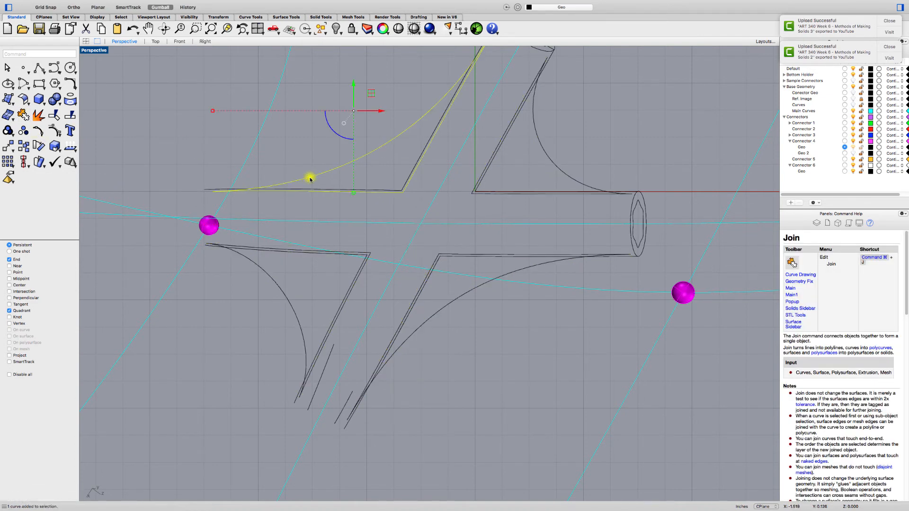
pyautogui.keyDown('shift'); pyautogui.click(269, 282); pyautogui.keyUp('shift')
pyautogui.keyDown('shift'); pyautogui.click(460, 299); pyautogui.keyUp('shift')
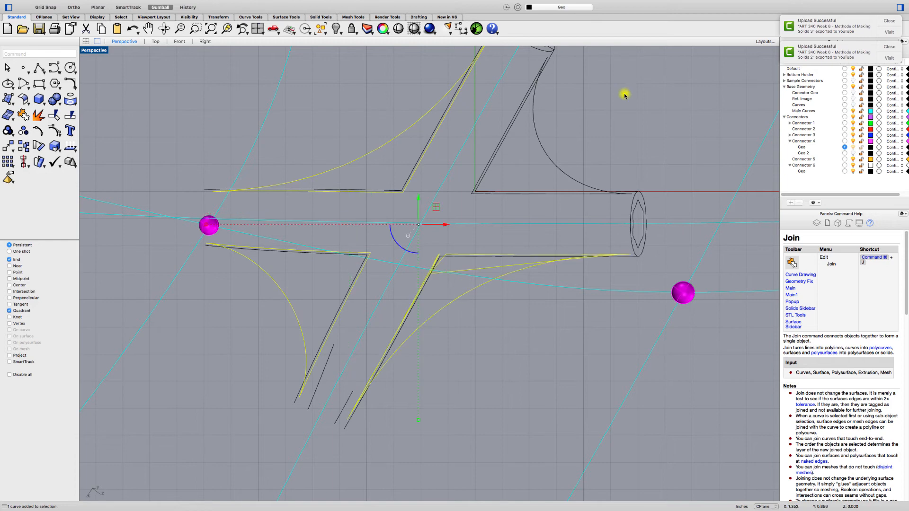
pyautogui.keyDown('shift'); pyautogui.click(545, 146); pyautogui.keyUp('shift')
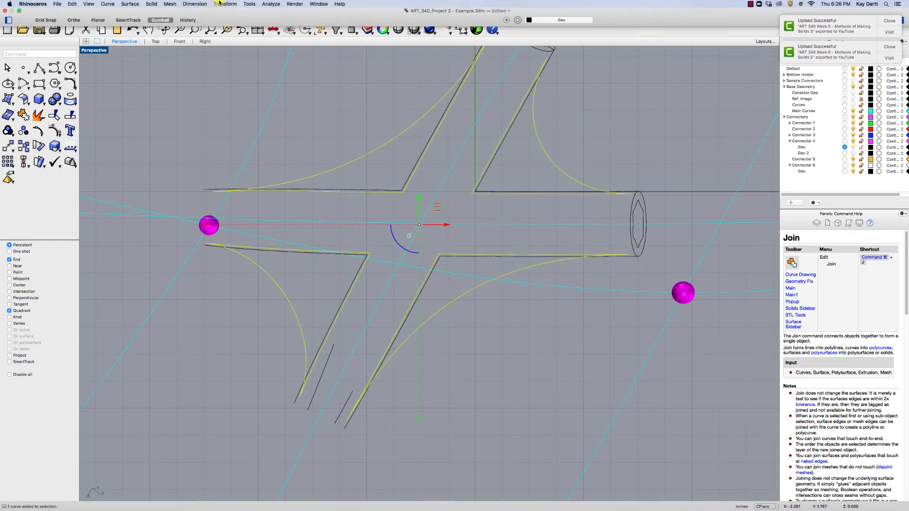
pyautogui.click(853, 152)
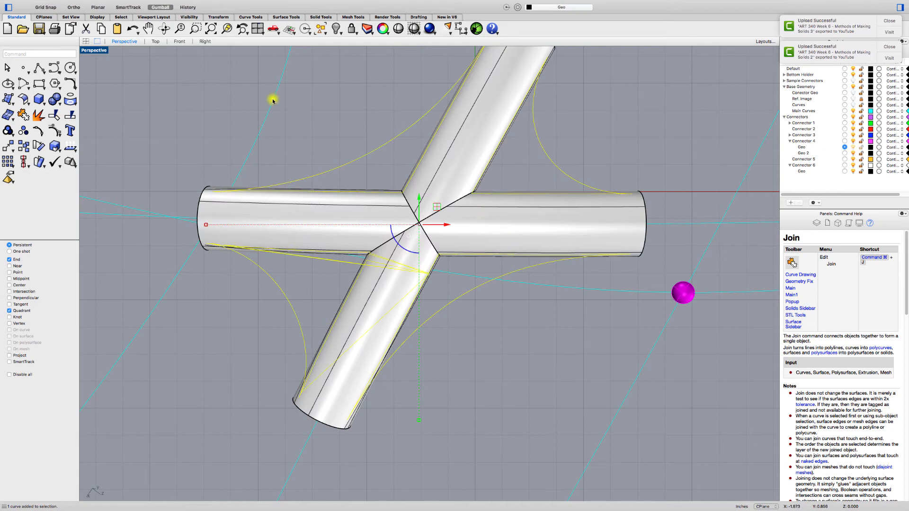
# Extrude the four closed curves straight as solids on both sides, with a distance of about 0.066 in
pyautogui.click(151, 4)
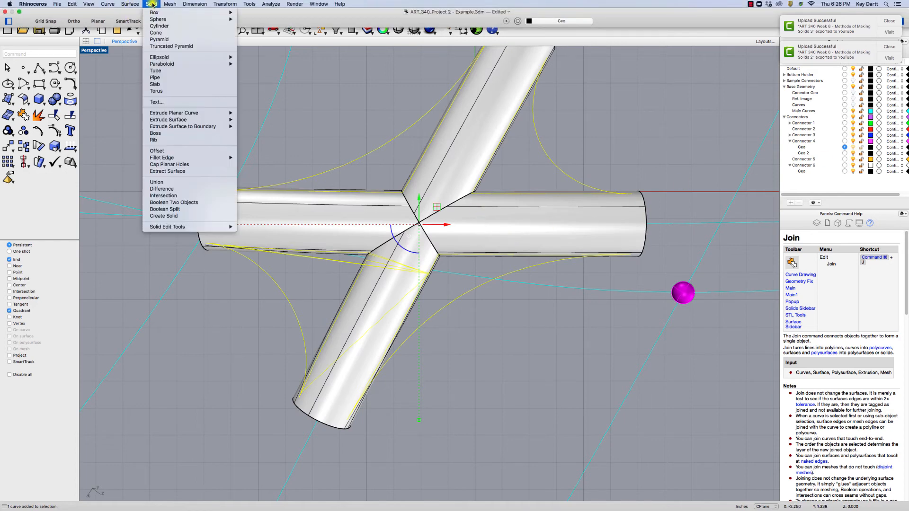
pyautogui.moveTo(203, 112)
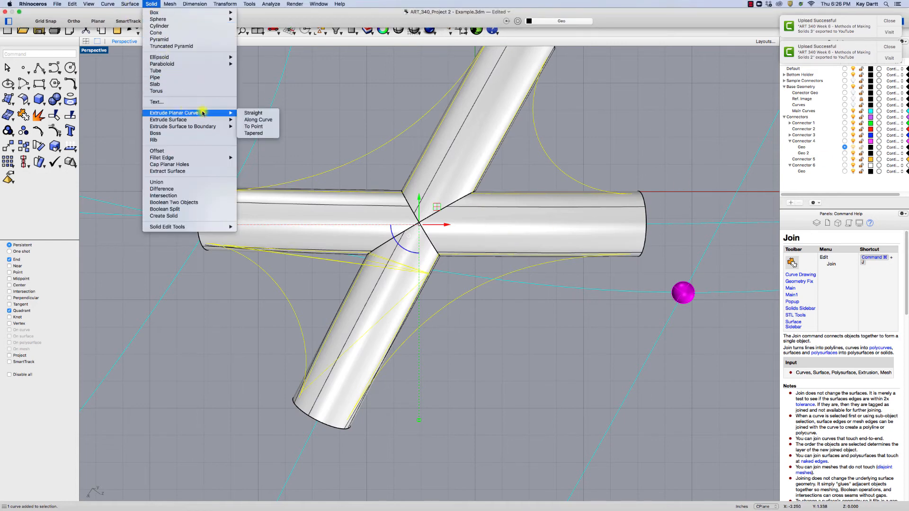
pyautogui.click(247, 114)
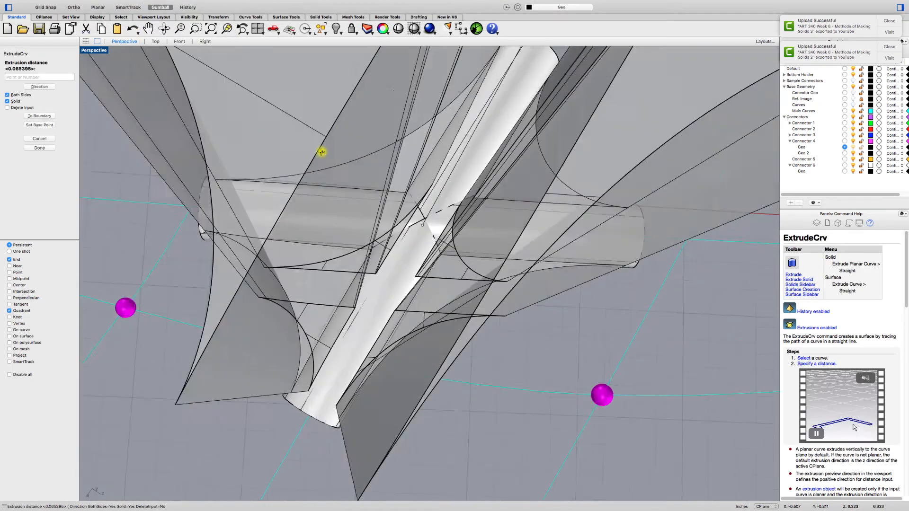
pyautogui.moveTo(322, 152); pyautogui.dragTo(195, 122, button='right')
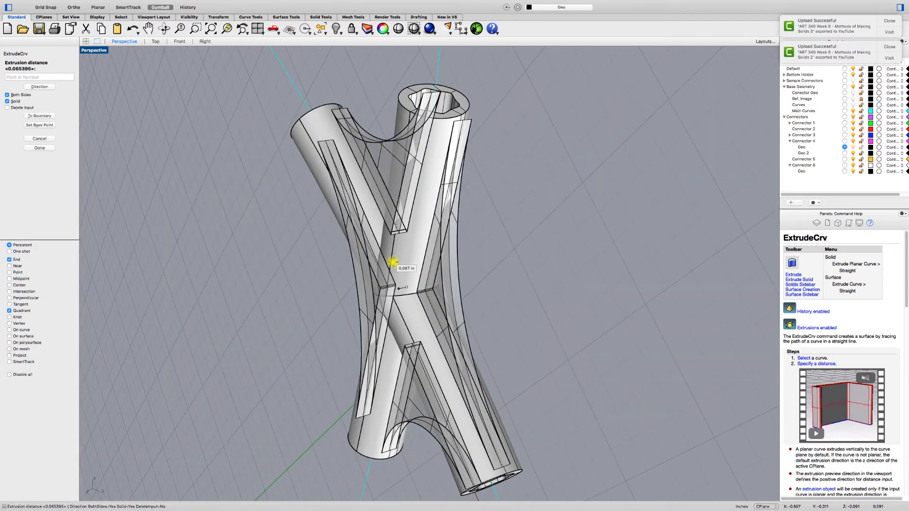
pyautogui.moveTo(393, 261); pyautogui.dragTo(424, 261, button='right')
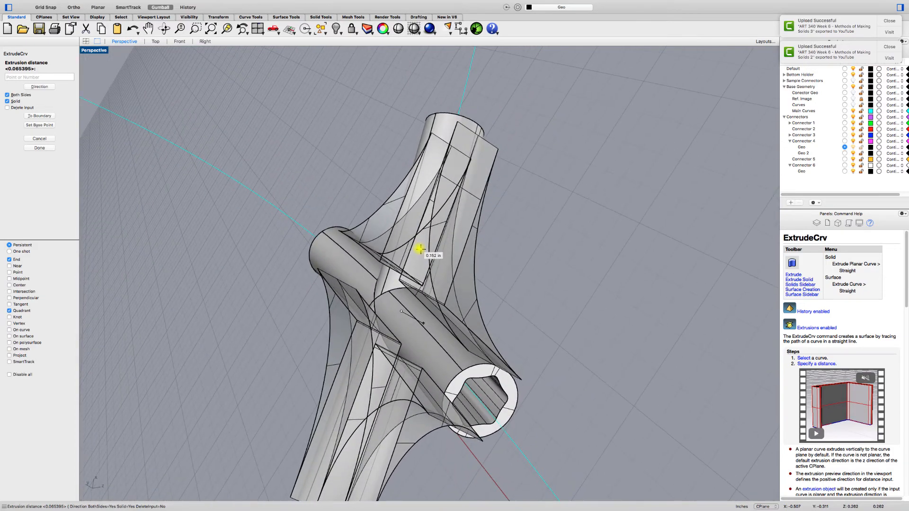
pyautogui.scroll(8, 462, 300)
pyautogui.scroll(-5, 466, 313)
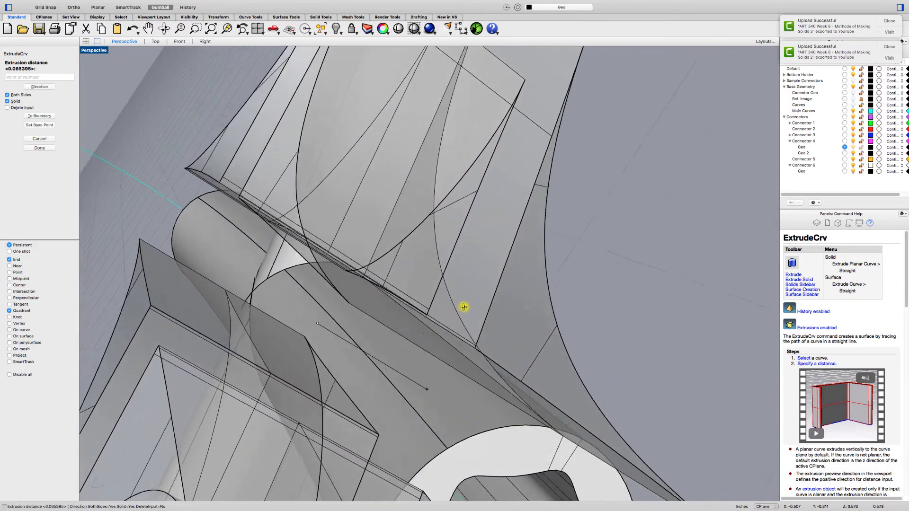
pyautogui.moveTo(424, 349); pyautogui.dragTo(330, 266, button='right')
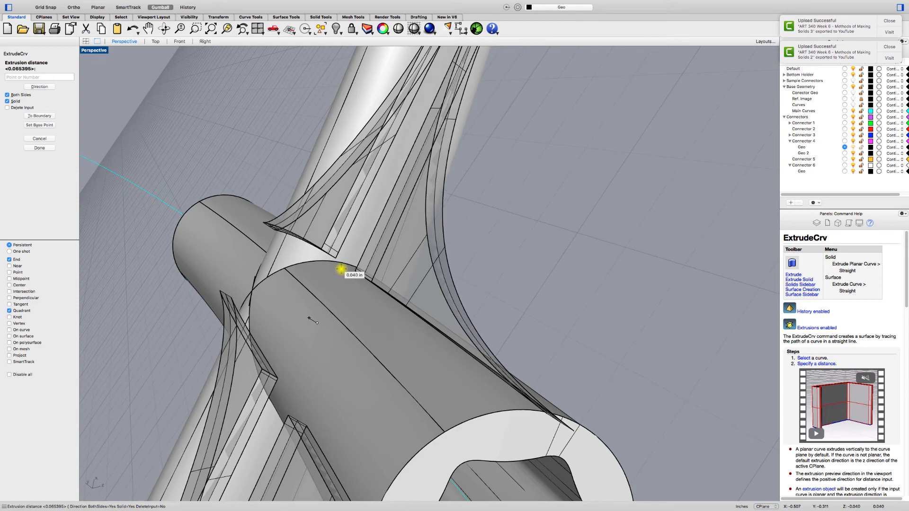
pyautogui.moveTo(341, 268); pyautogui.dragTo(354, 319, button='right')
pyautogui.scroll(-5, 357, 321)
pyautogui.moveTo(416, 401); pyautogui.dragTo(385, 373, button='right')
pyautogui.scroll(5, 374, 365)
pyautogui.scroll(3, 374, 367)
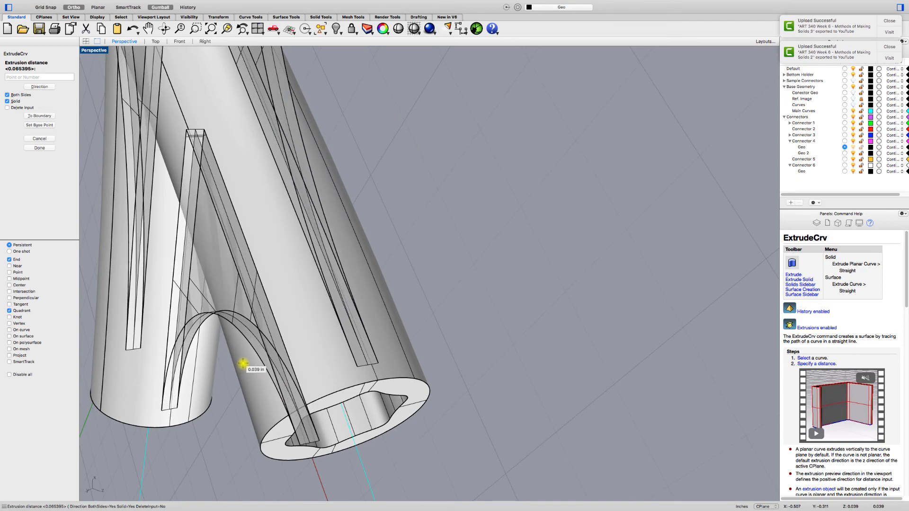
pyautogui.moveTo(243, 363); pyautogui.dragTo(204, 321, button='right')
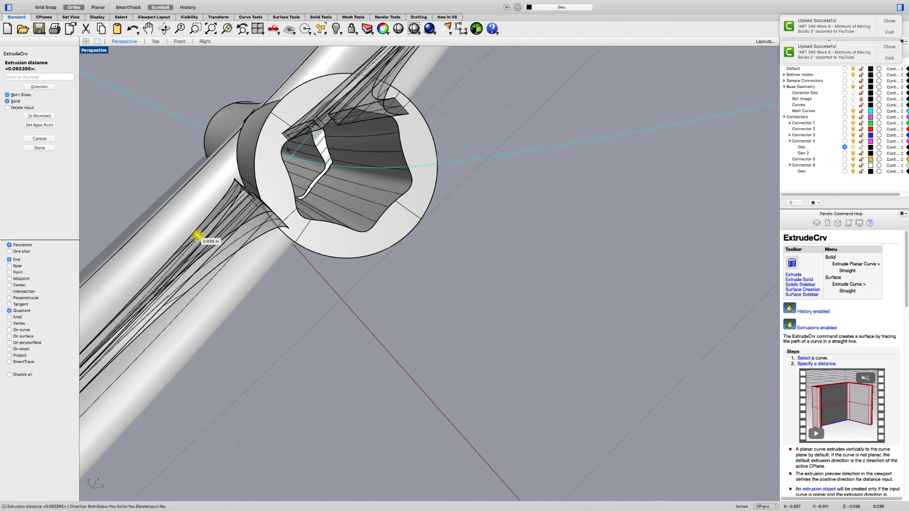
pyautogui.moveTo(197, 235); pyautogui.dragTo(201, 238, button='right')
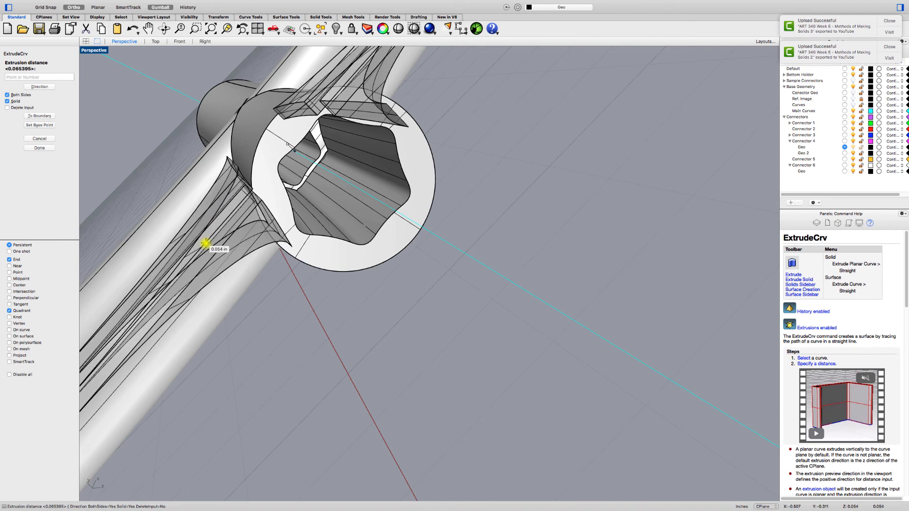
pyautogui.click(207, 245)
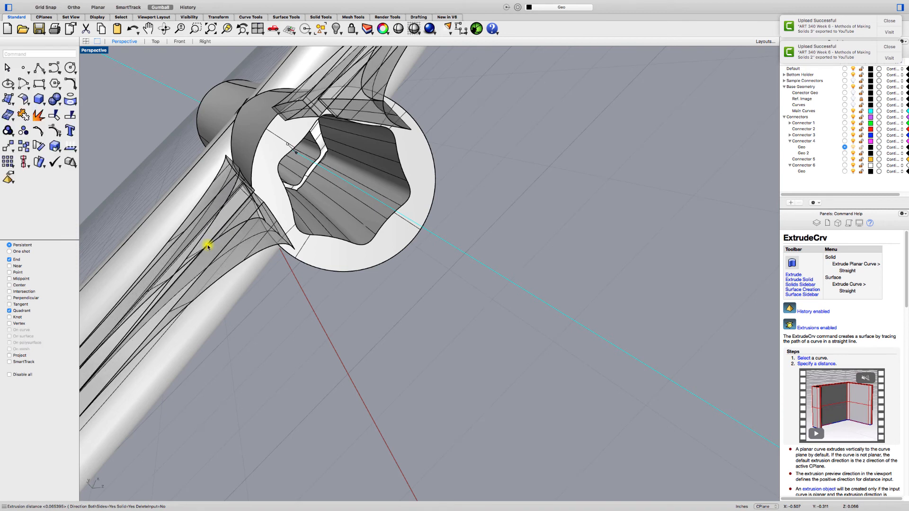
# Delete the two solid web extrusions adjoining the hollow arm's open end, keeping their profile curves
pyautogui.scroll(-10, 259, 309)
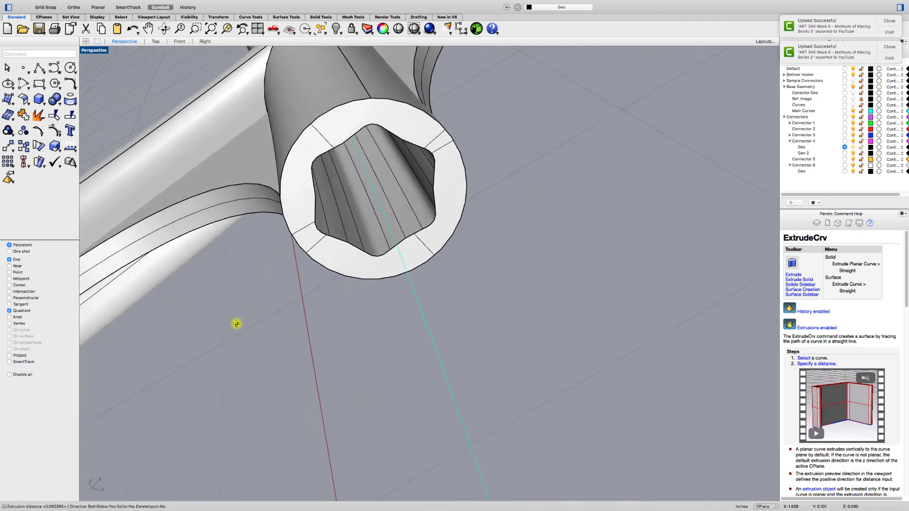
pyautogui.moveTo(252, 316); pyautogui.dragTo(258, 264, button='right')
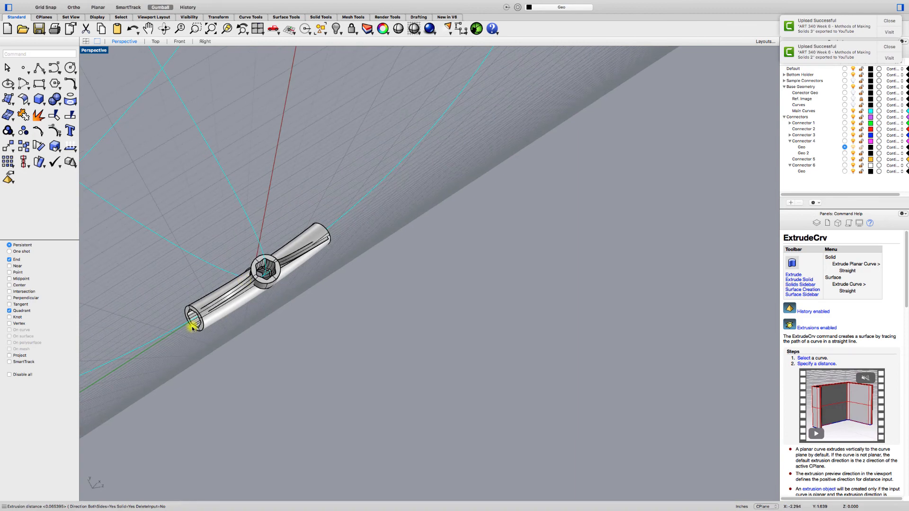
pyautogui.scroll(5, 193, 318)
pyautogui.moveTo(201, 314); pyautogui.dragTo(311, 342, button='right')
pyautogui.moveTo(308, 237); pyautogui.dragTo(316, 218, button='right')
pyautogui.scroll(5, 308, 201)
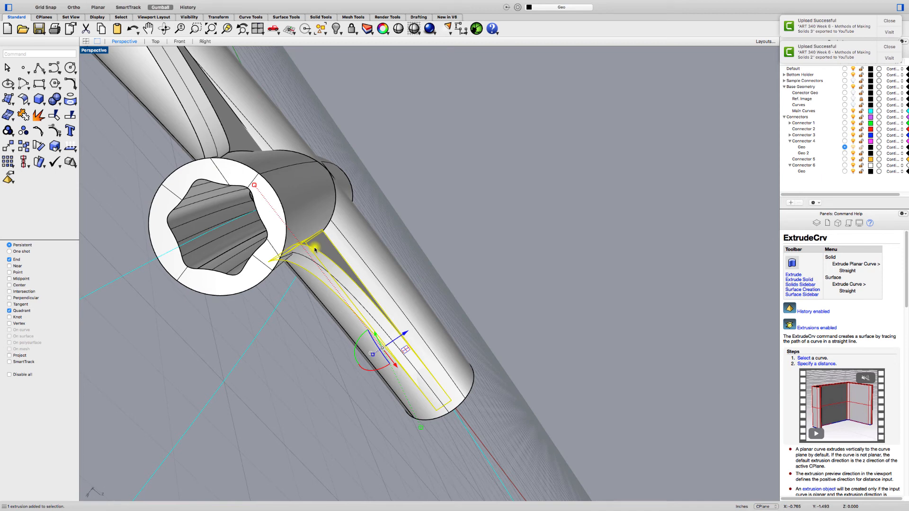
pyautogui.press('Delete')
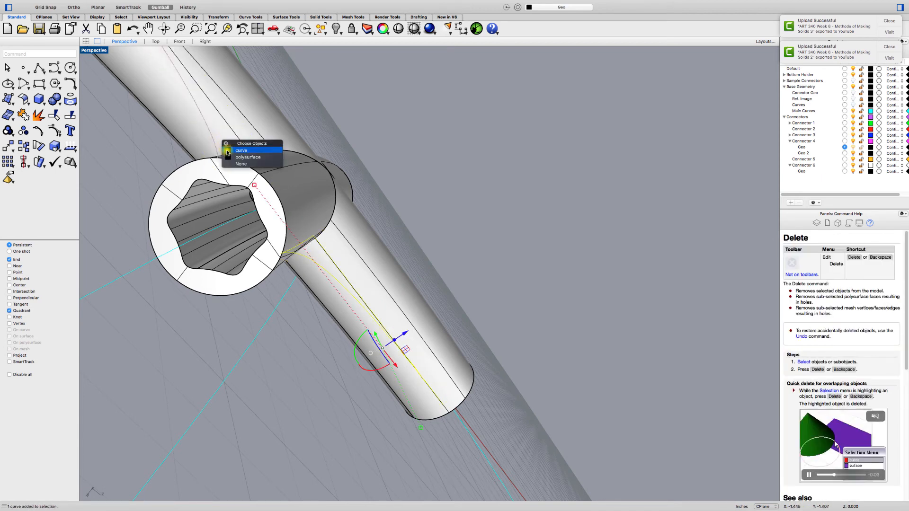
# Extrude the two exposed web curves as solids to one side only, about 0.097 in
pyautogui.press('Return')
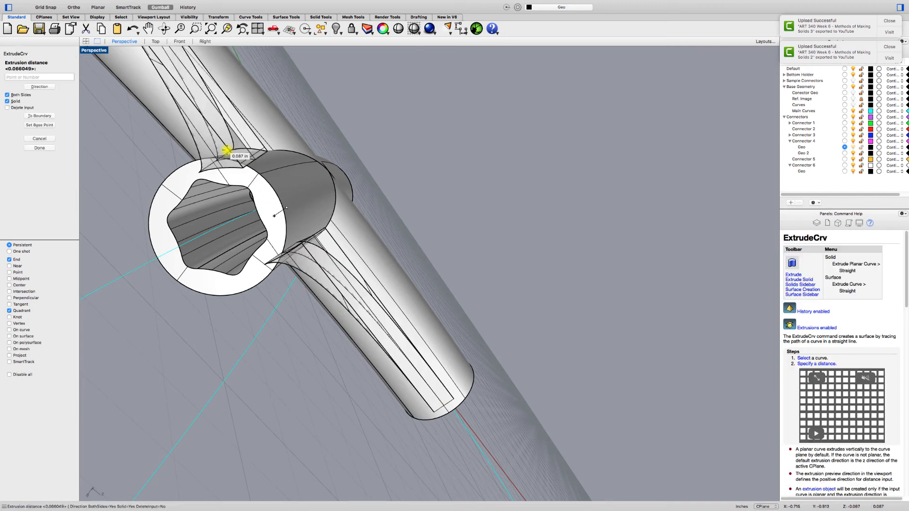
pyautogui.click(7, 95)
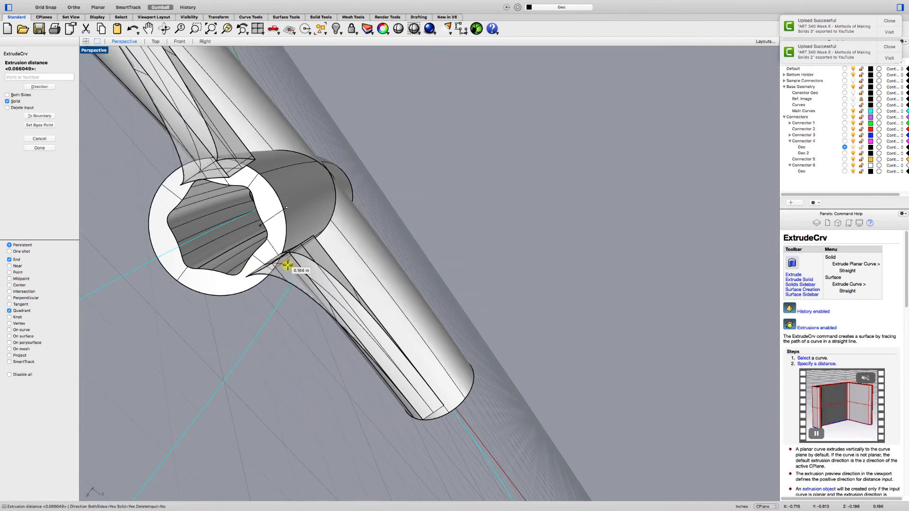
pyautogui.moveTo(288, 265); pyautogui.dragTo(276, 270, button='right')
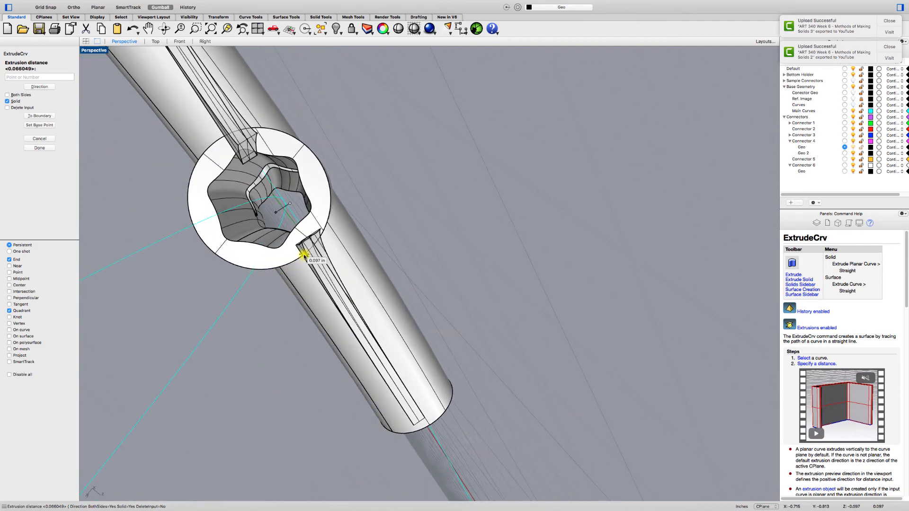
pyautogui.click(303, 256)
# Undo the one-sided extrusion and delete the two-sided web extrusion along one of the large curved corners
pyautogui.moveTo(254, 329); pyautogui.dragTo(381, 363, button='right')
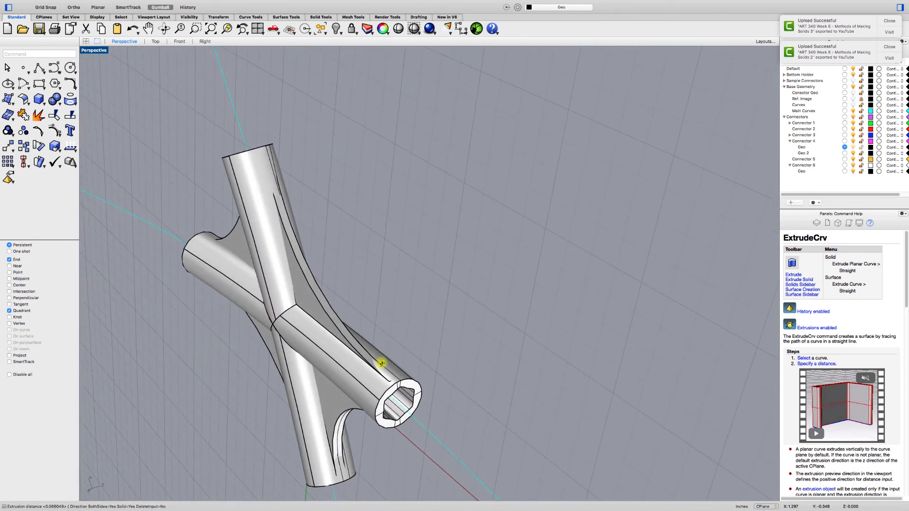
pyautogui.scroll(6, 344, 339)
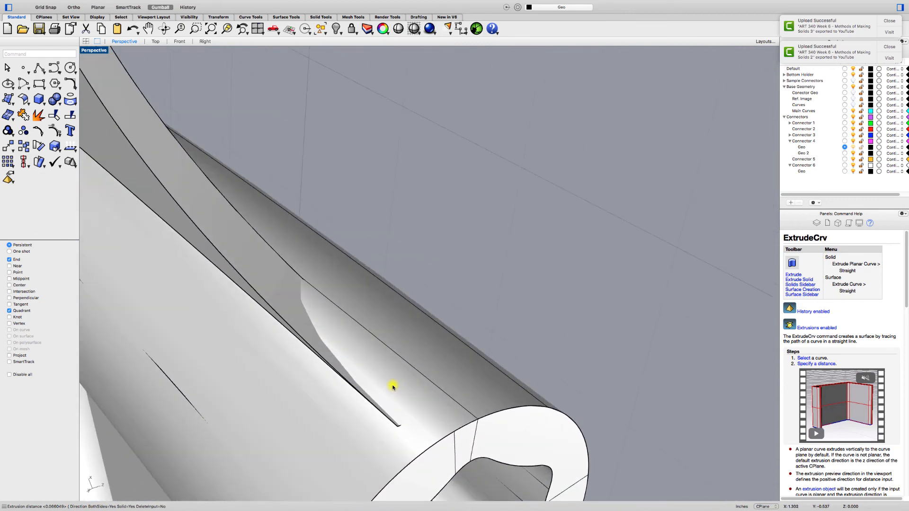
pyautogui.moveTo(392, 424); pyautogui.dragTo(435, 305, button='right')
pyautogui.press('super+z')
pyautogui.scroll(-5, 390, 402)
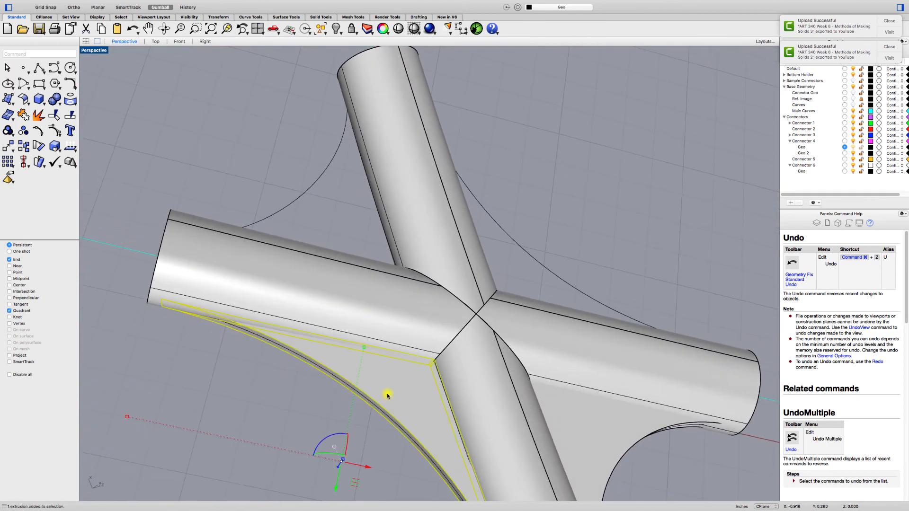
pyautogui.press('Delete')
# Extrude the closed curve of a large corner web as a solid to one side only, about 0.138 in
pyautogui.scroll(-5, 385, 391)
pyautogui.moveTo(406, 391); pyautogui.dragTo(343, 380, button='right')
pyautogui.moveTo(320, 350); pyautogui.dragTo(450, 373, button='right')
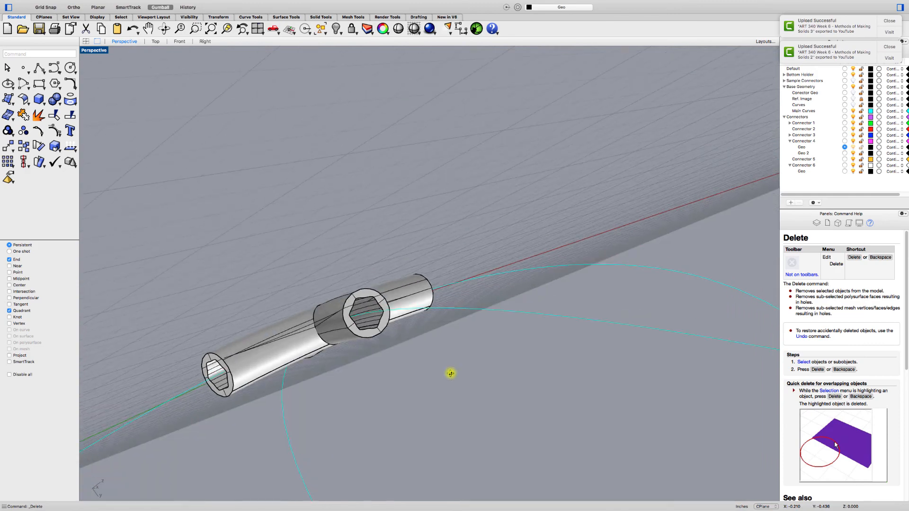
pyautogui.moveTo(280, 325); pyautogui.dragTo(313, 306, button='right')
pyautogui.scroll(7, 268, 346)
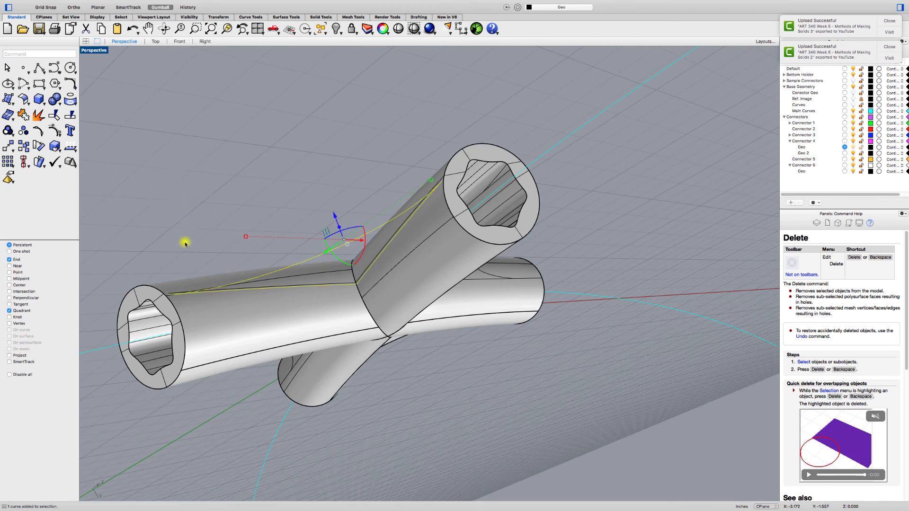
pyautogui.moveTo(207, 307); pyautogui.dragTo(213, 326, button='right')
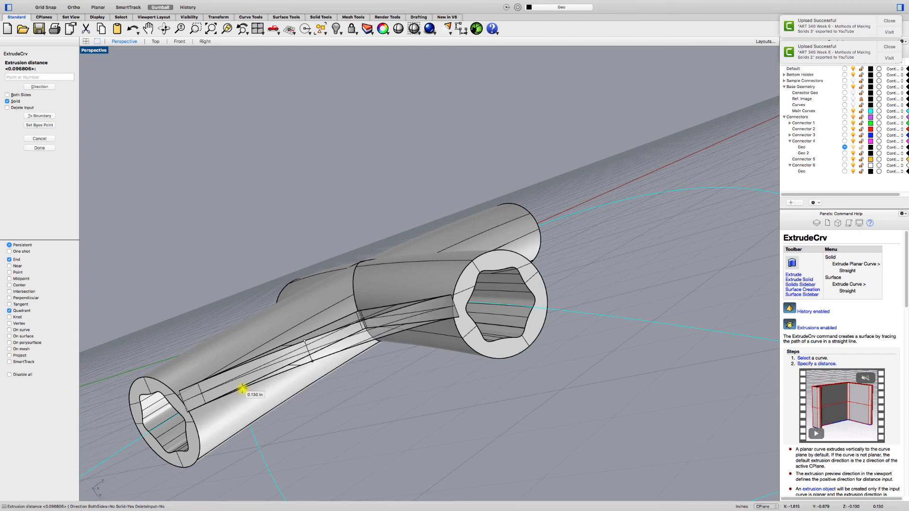
pyautogui.click(242, 392)
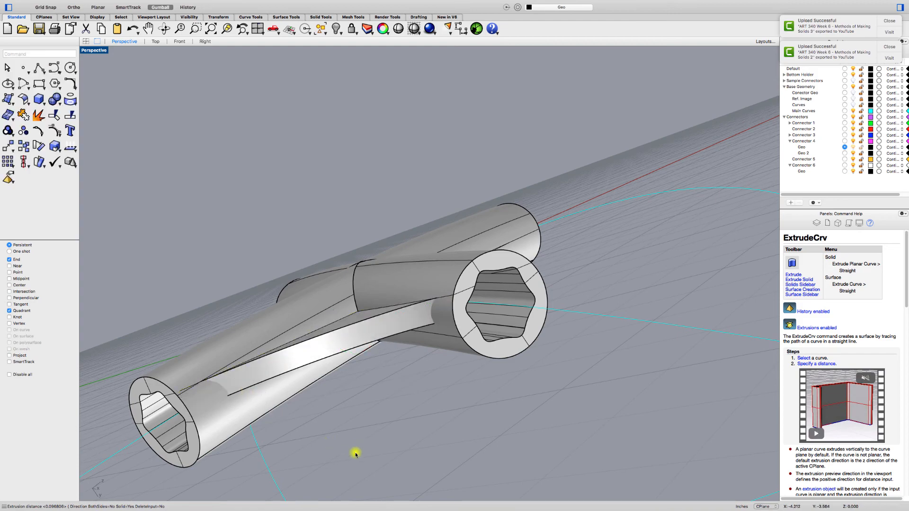
# Extrude the opposite large corner's closed curve as a solid to one side only, about 0.093 in
pyautogui.moveTo(333, 422); pyautogui.dragTo(254, 509, button='right')
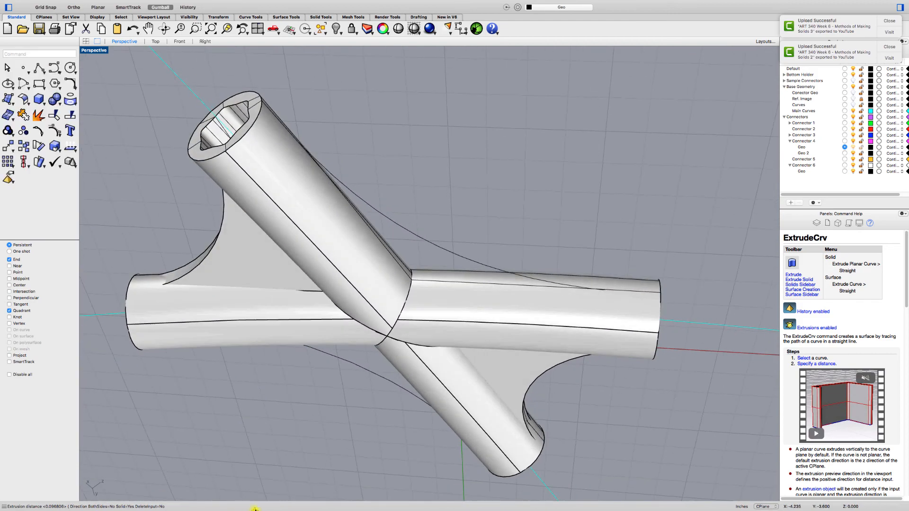
pyautogui.moveTo(348, 290); pyautogui.dragTo(428, 287, button='right')
pyautogui.click(423, 284)
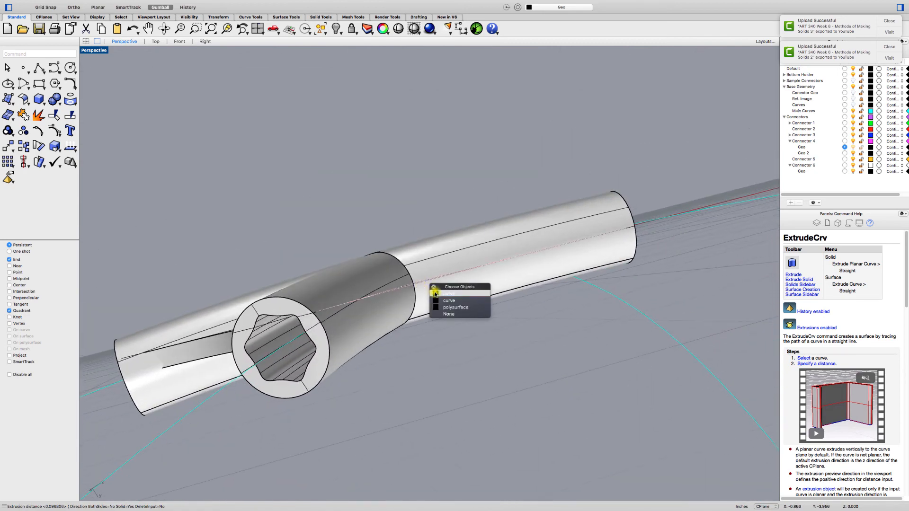
pyautogui.click(434, 294)
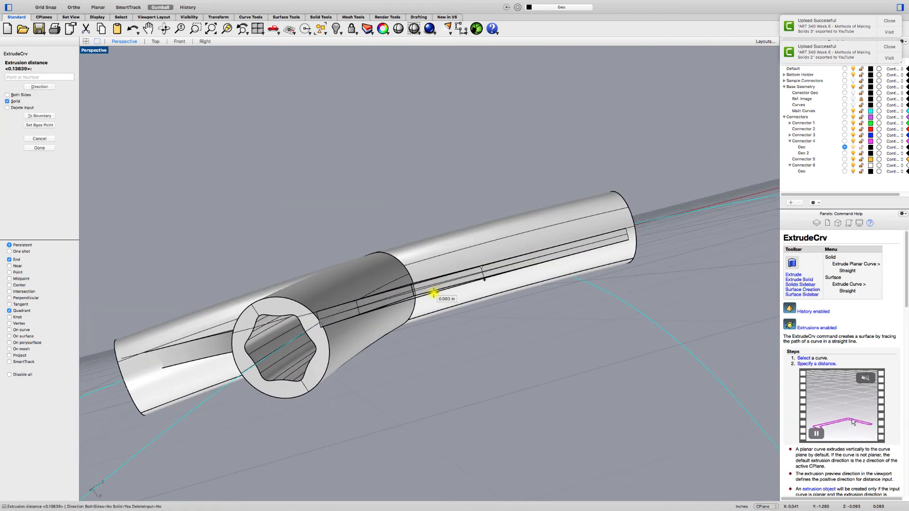
pyautogui.click(433, 293)
pyautogui.moveTo(451, 316)
pyautogui.mouseDown(button='right')
pyautogui.moveTo(422, 282)
pyautogui.moveTo(445, 322)
pyautogui.mouseUp(button='right')
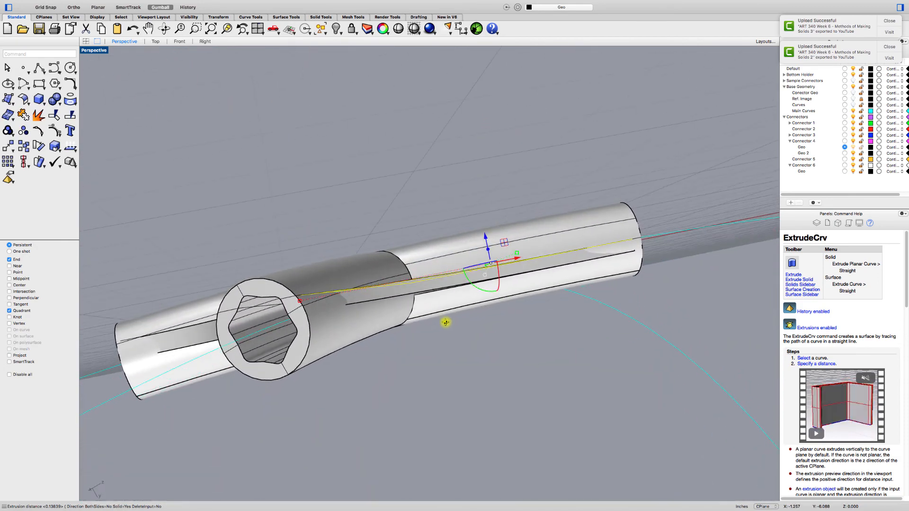
# Undo the last one-sided extrusion and extrude that corner's closed web curve as a solid to both sides, about 0.05 in
pyautogui.press('super+z')
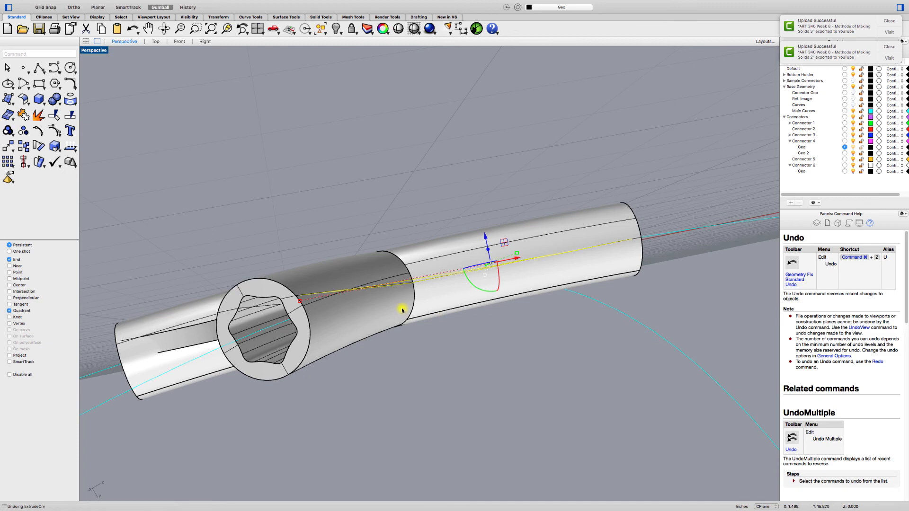
pyautogui.press('Return')
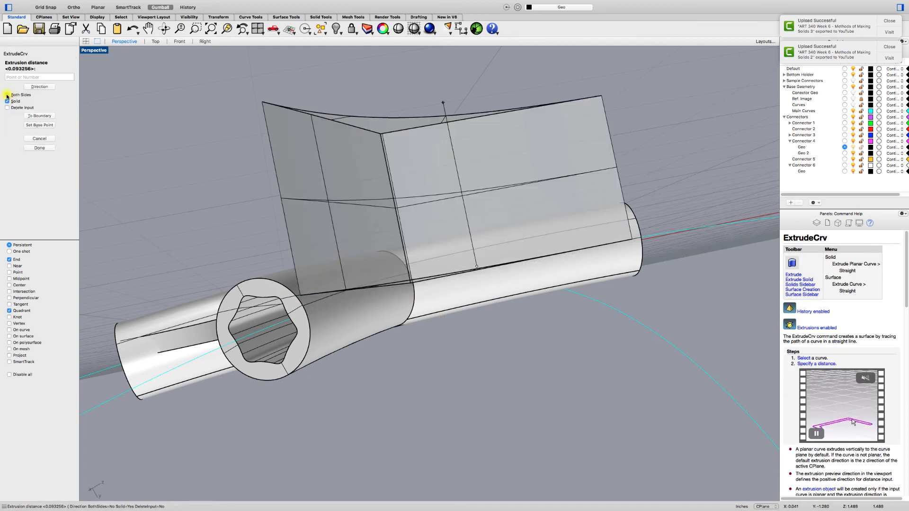
pyautogui.click(7, 95)
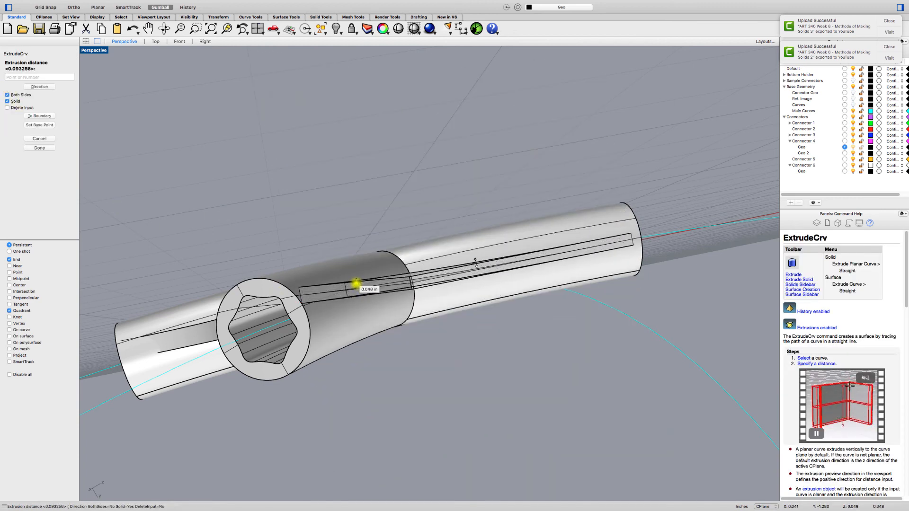
pyautogui.click(355, 283)
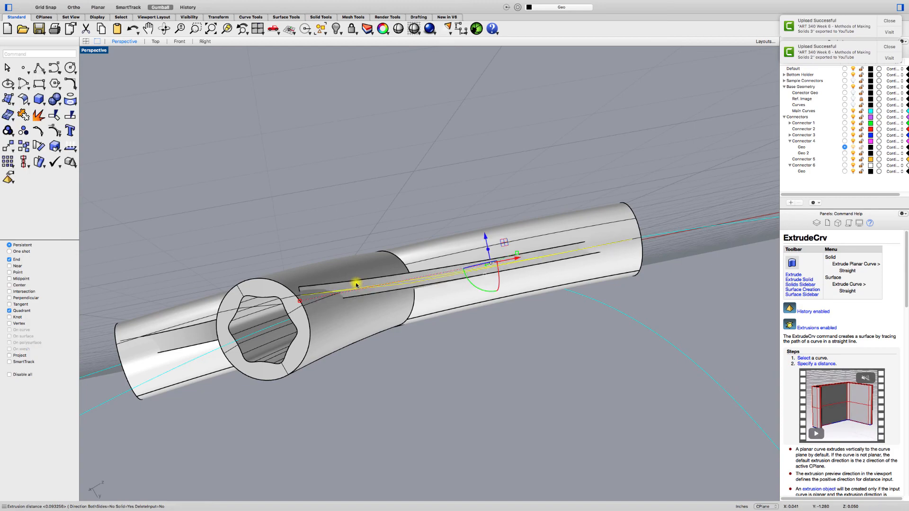
# Extrude the remaining corner's closed web curve as a solid to both sides, about 0.041 in
pyautogui.moveTo(364, 303); pyautogui.dragTo(331, 365, button='right')
pyautogui.rightClick(344, 409)
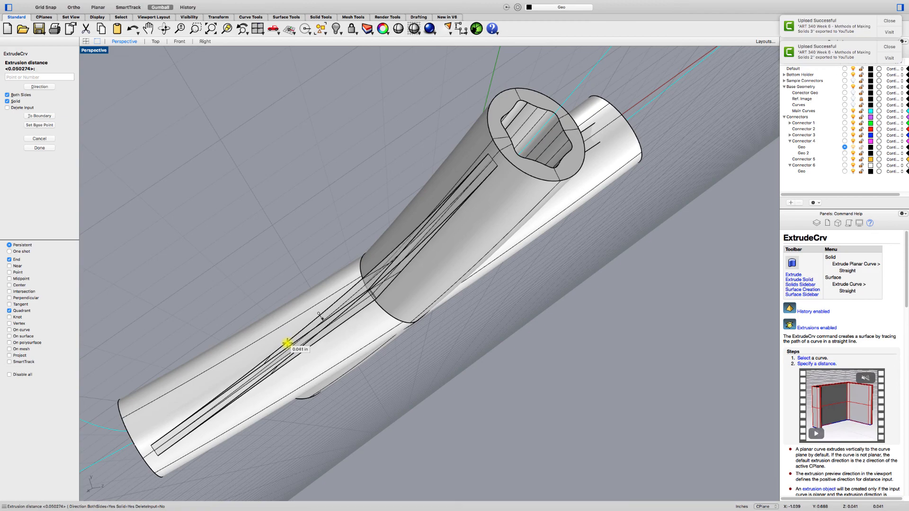
pyautogui.click(287, 343)
# Select Connector 4's tubes together with the corner webs and combine them with a Boolean Union
pyautogui.moveTo(382, 400); pyautogui.dragTo(303, 386, button='right')
pyautogui.keyDown('shift'); pyautogui.click(341, 278); pyautogui.keyUp('shift')
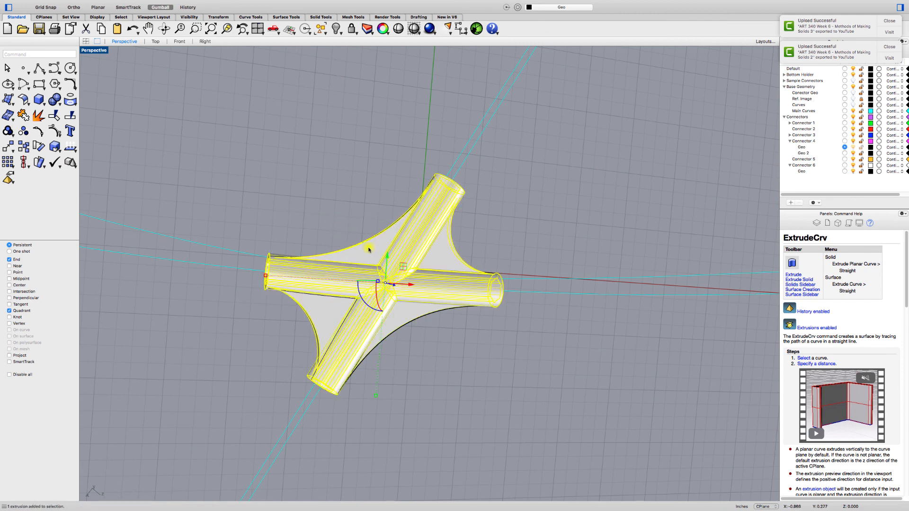
pyautogui.click(152, 4)
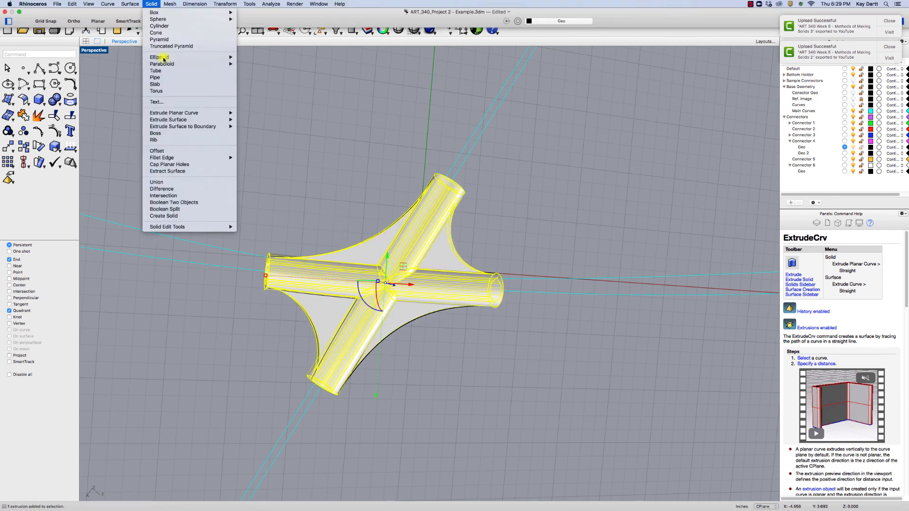
pyautogui.click(167, 183)
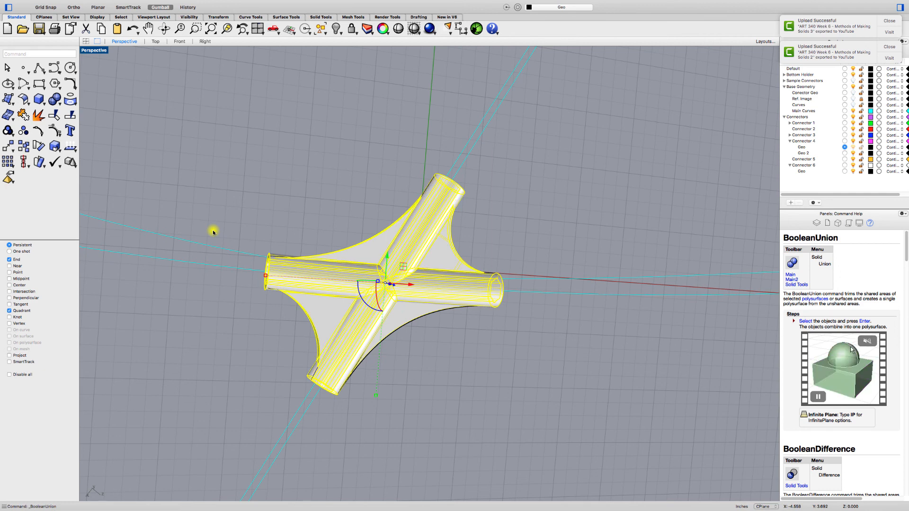
# Examine the connector from several angles, checking how the webs meet the tubes and whether the parts are joined
pyautogui.click(273, 295)
pyautogui.click(327, 319)
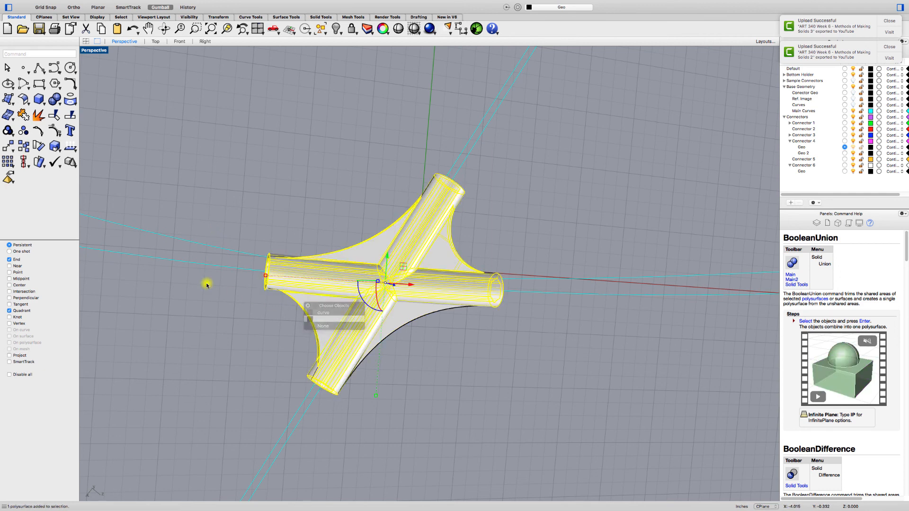
pyautogui.moveTo(203, 238); pyautogui.dragTo(290, 265, button='right')
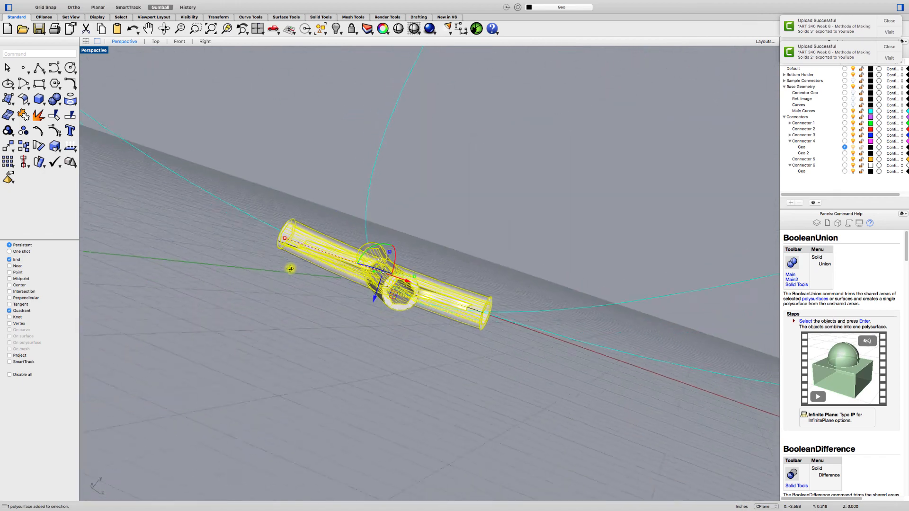
pyautogui.click(291, 322)
pyautogui.moveTo(326, 322); pyautogui.dragTo(161, 304, button='right')
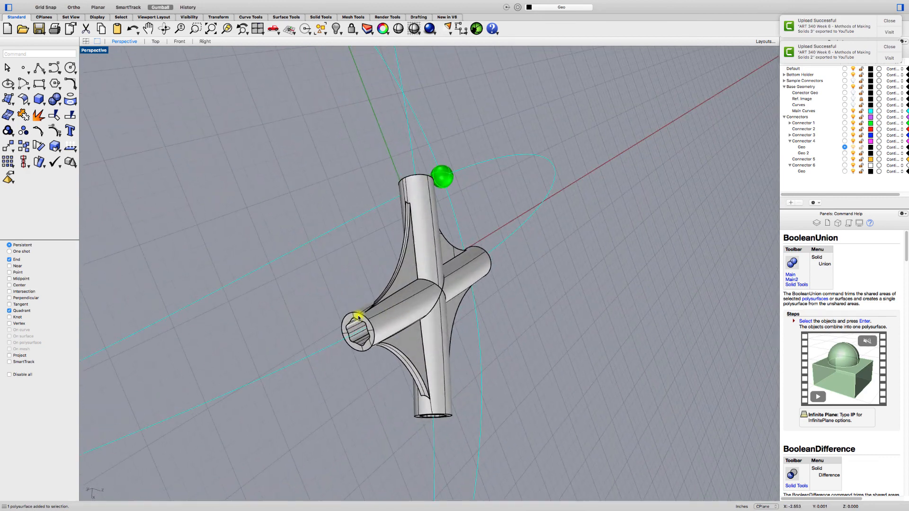
pyautogui.scroll(3, 358, 318)
pyautogui.scroll(5, 383, 298)
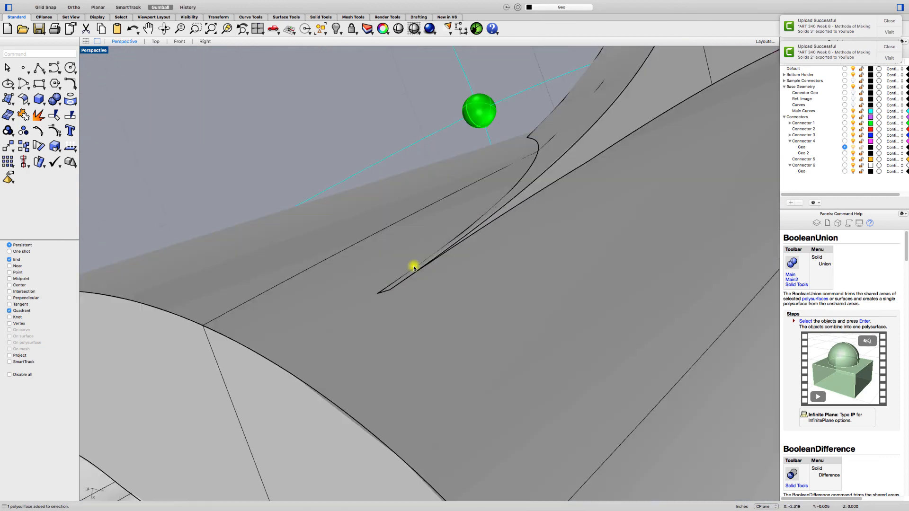
pyautogui.scroll(-2, 400, 290)
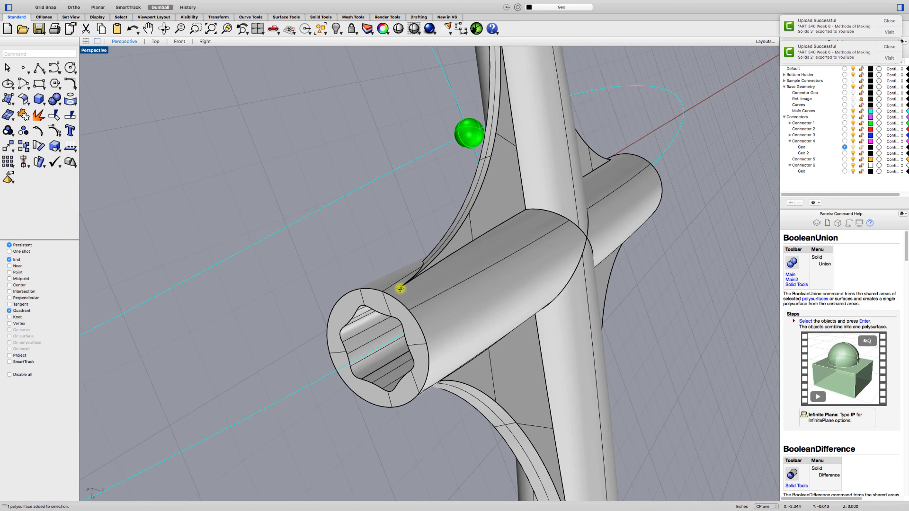
pyautogui.moveTo(421, 286); pyautogui.dragTo(424, 314, button='right')
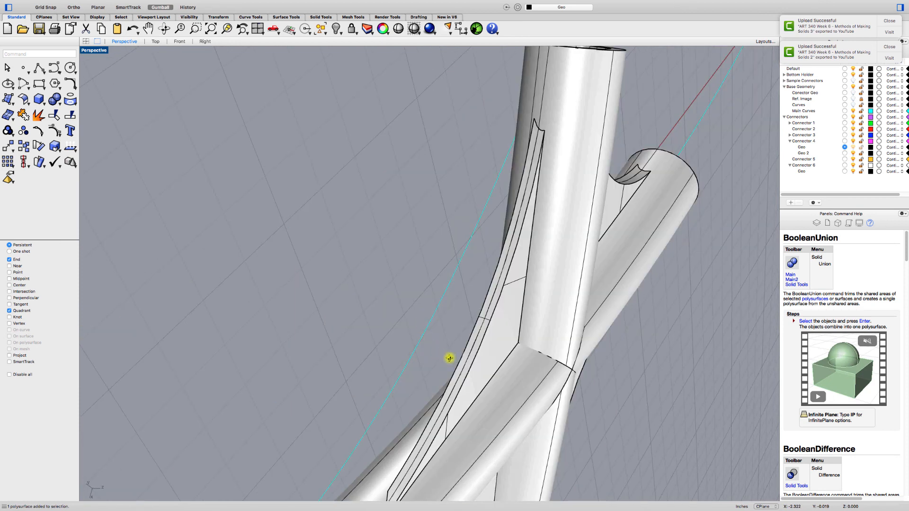
pyautogui.moveTo(470, 408); pyautogui.dragTo(450, 320, button='right')
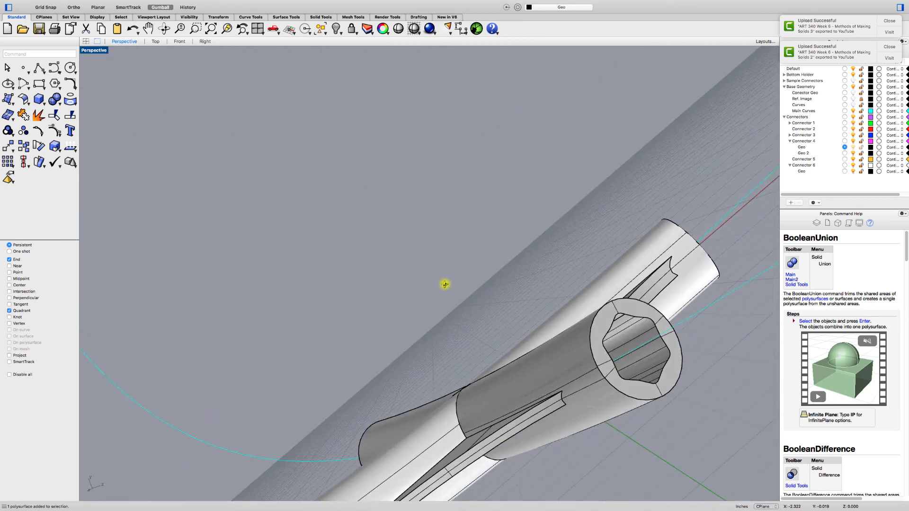
pyautogui.moveTo(445, 284); pyautogui.dragTo(444, 202, button='right')
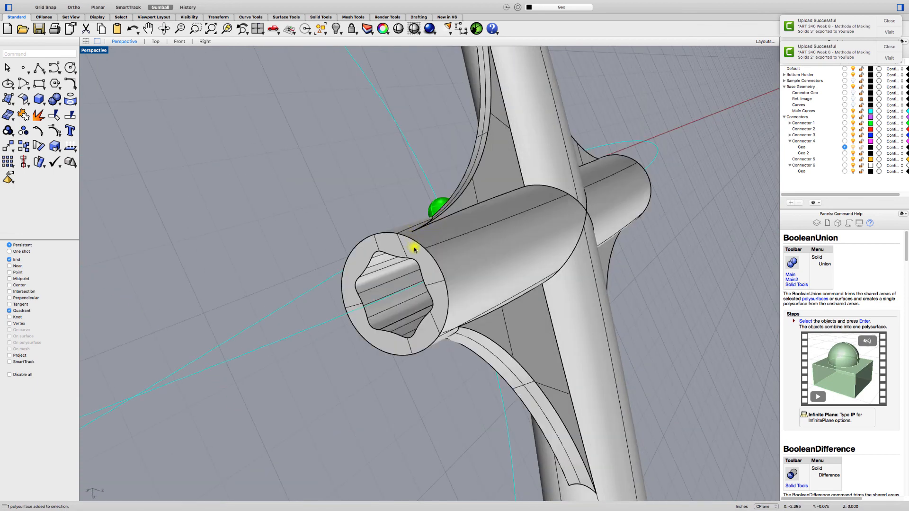
pyautogui.scroll(-5, 392, 245)
pyautogui.moveTo(391, 245); pyautogui.dragTo(405, 126, button='right')
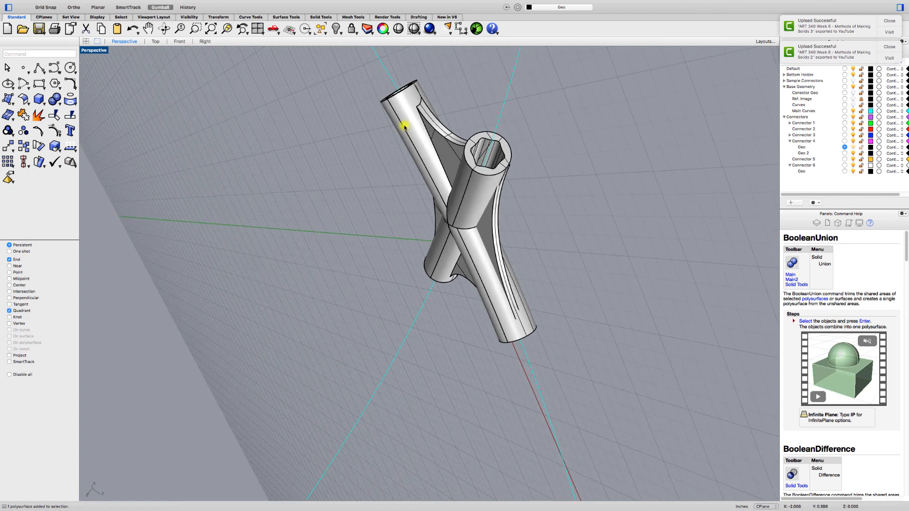
pyautogui.moveTo(420, 89); pyautogui.dragTo(478, 72, button='right')
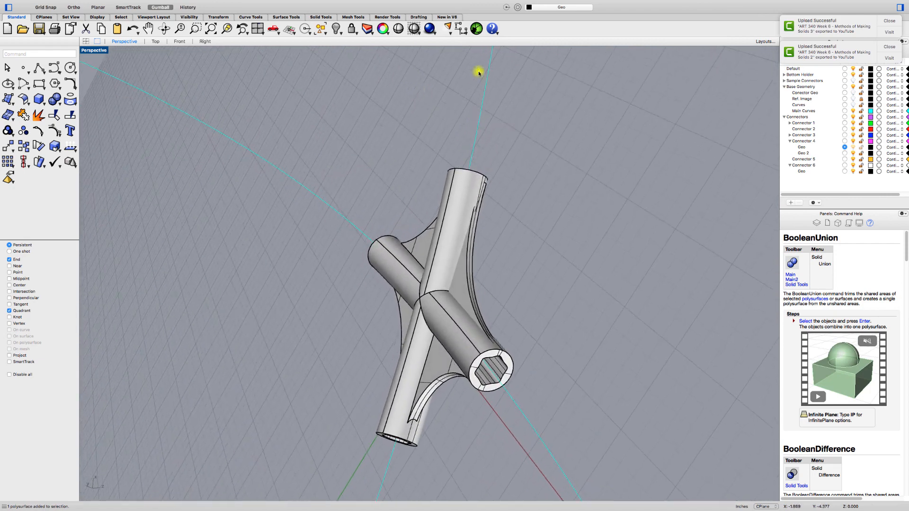
pyautogui.moveTo(773, 3)
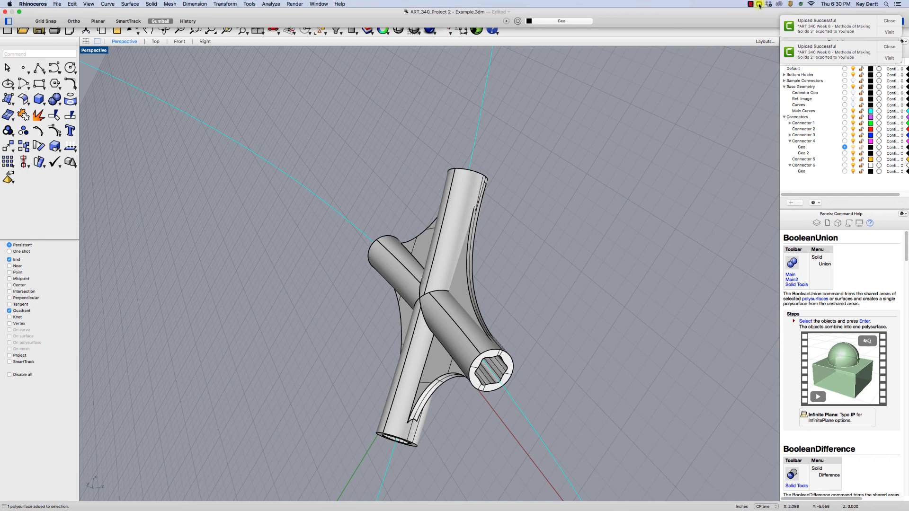
pyautogui.click(751, 4)
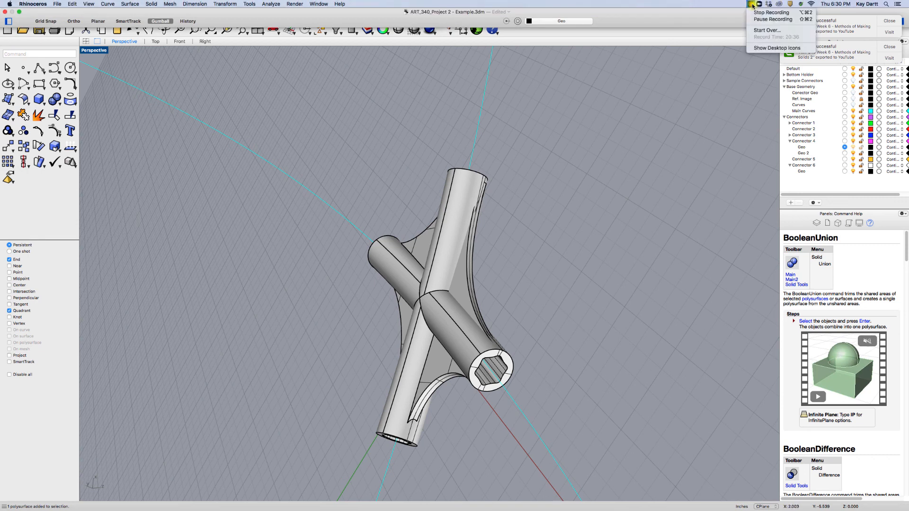